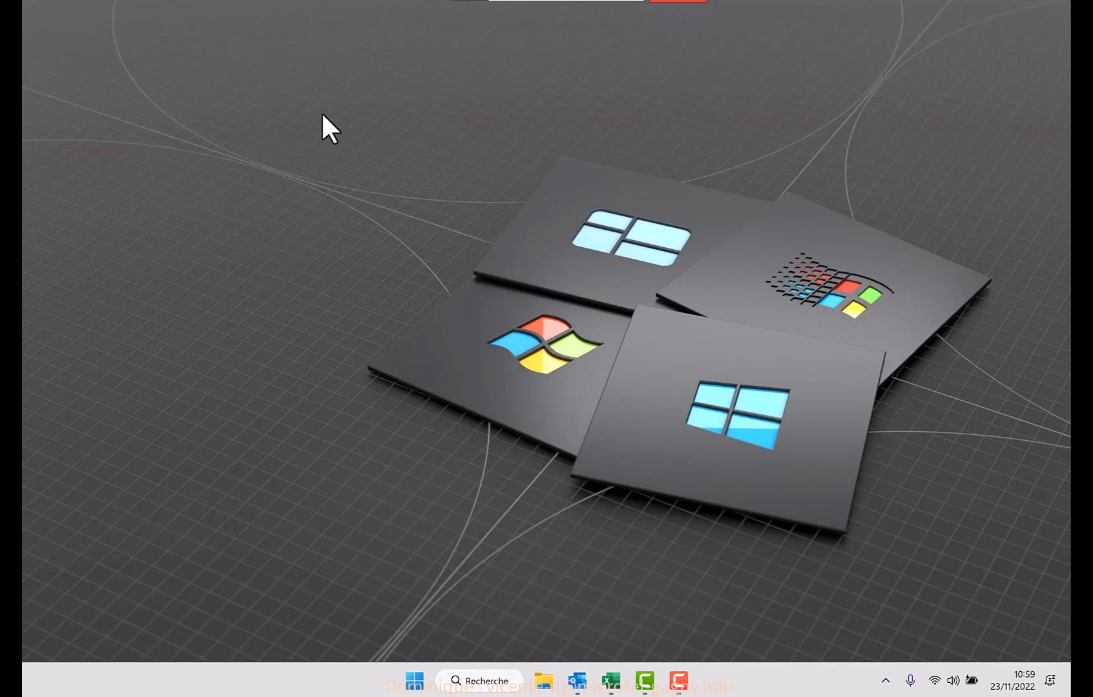
Switch to the Exercise N°5 workbook in Excel, examine the data on the Base sheet and return to Saisie Frais
left_click(610, 681)
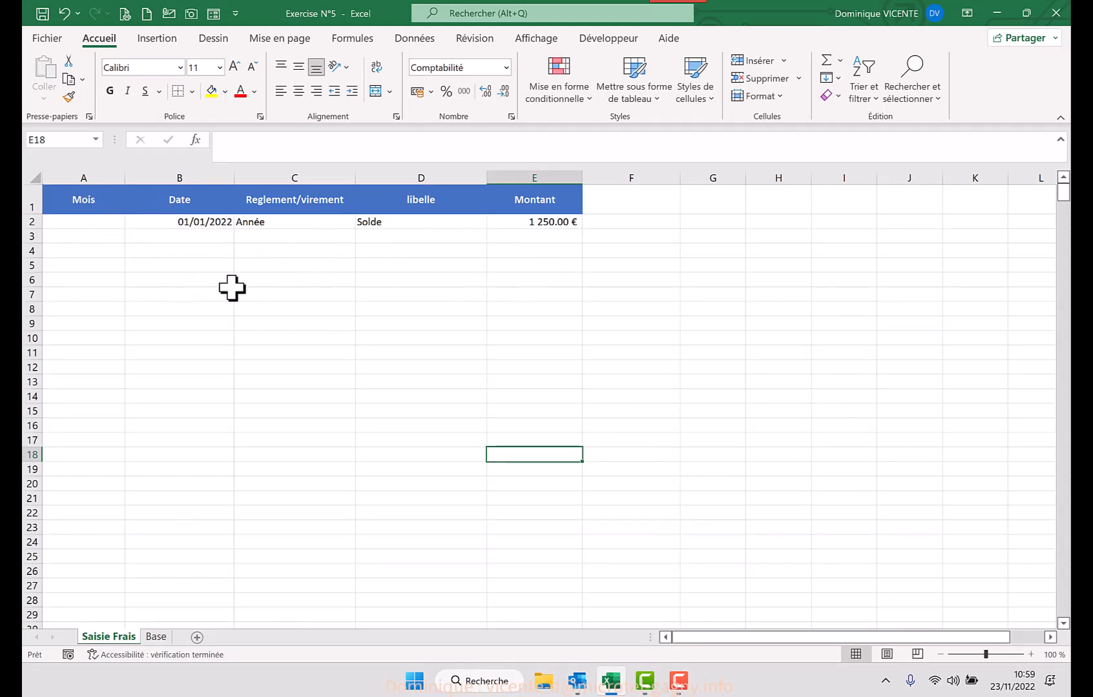
left_click(156, 638)
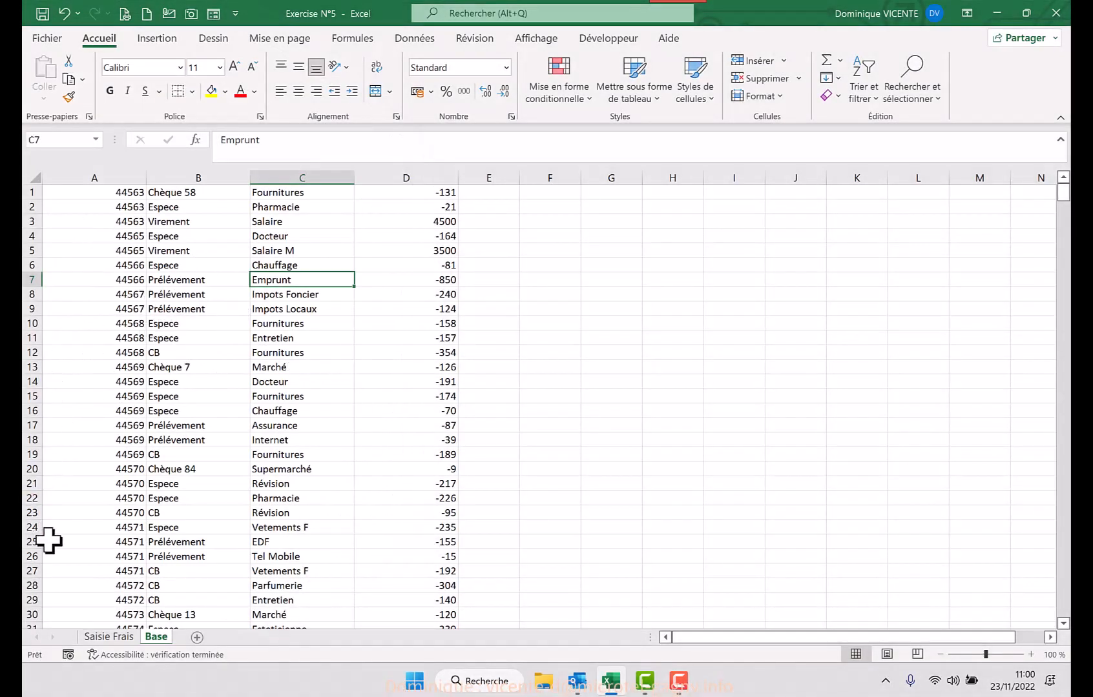
left_click(108, 638)
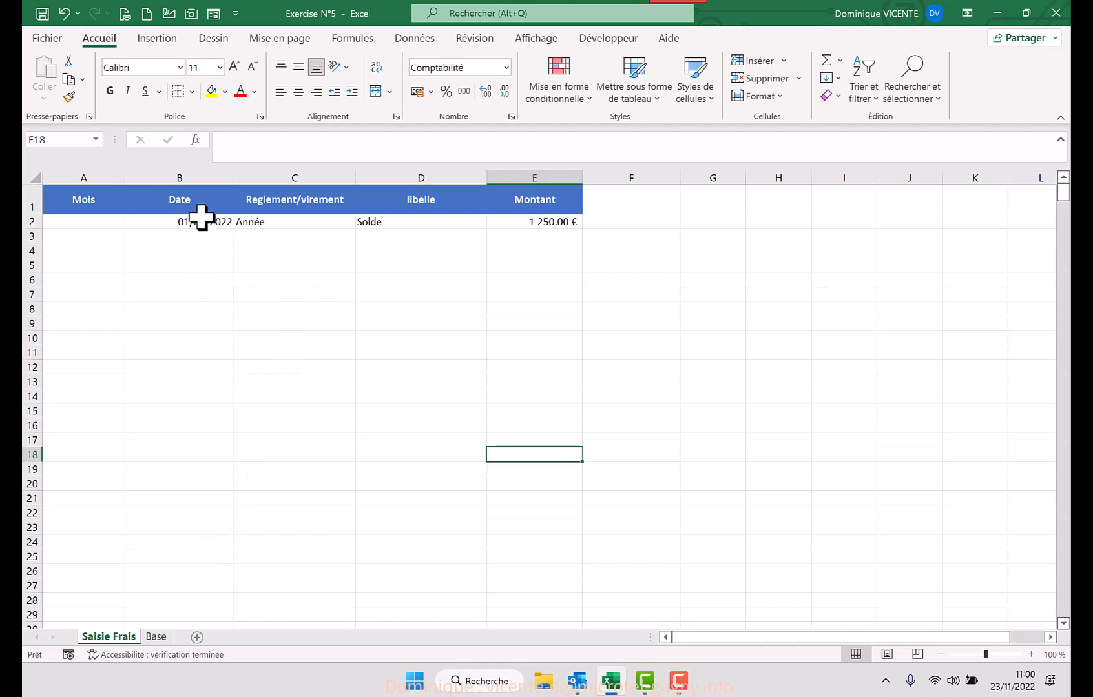
Create a conditional formatting rule on cell E2 for cell values less than (inférieure à) 0
left_click(528, 222)
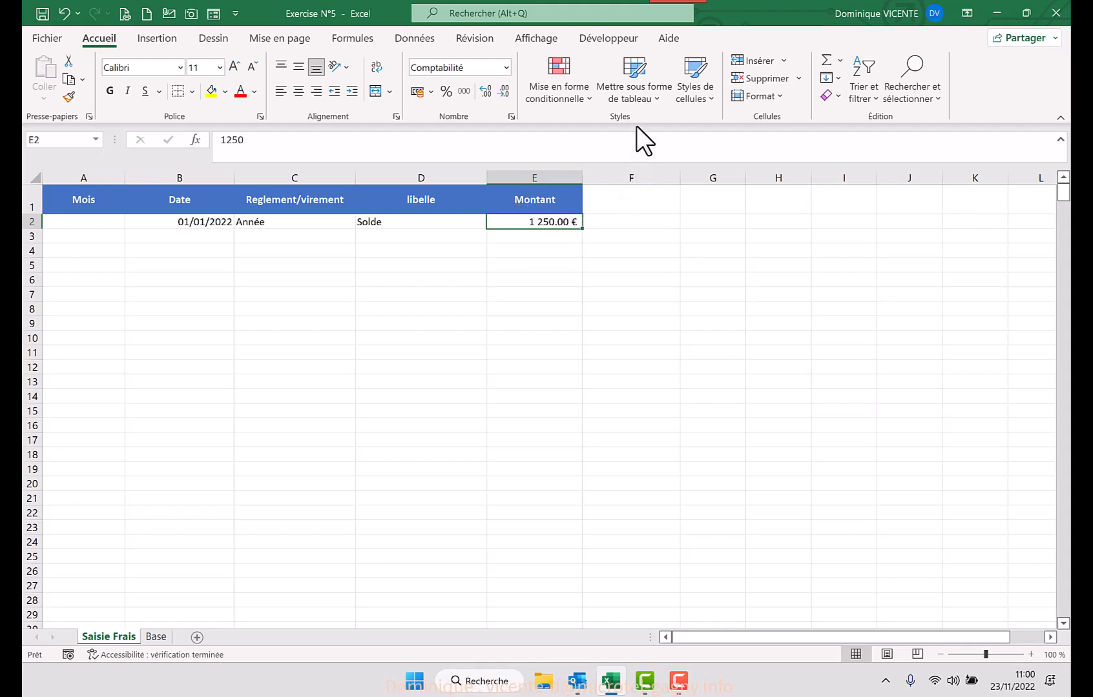
left_click(561, 76)
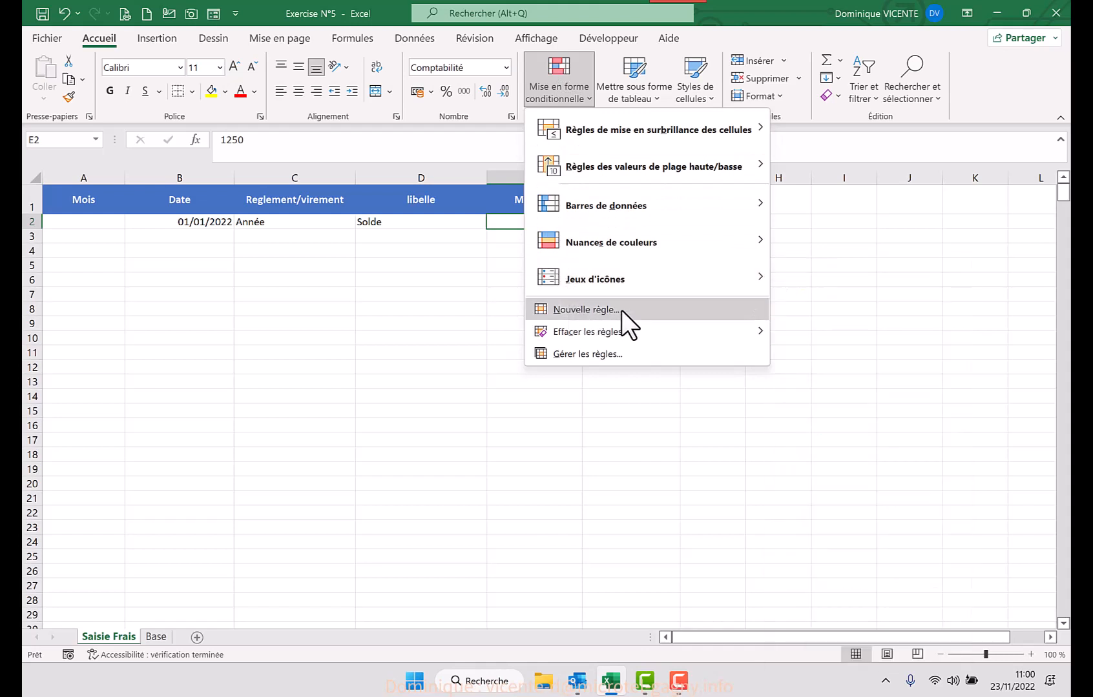
left_click(640, 313)
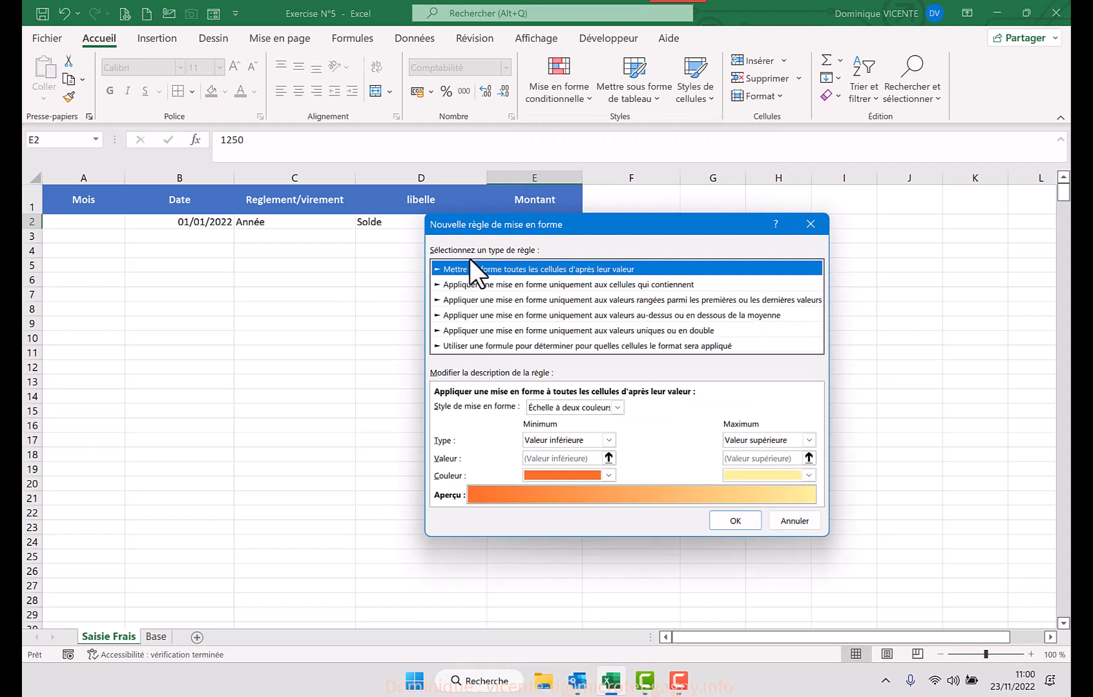
left_click(532, 287)
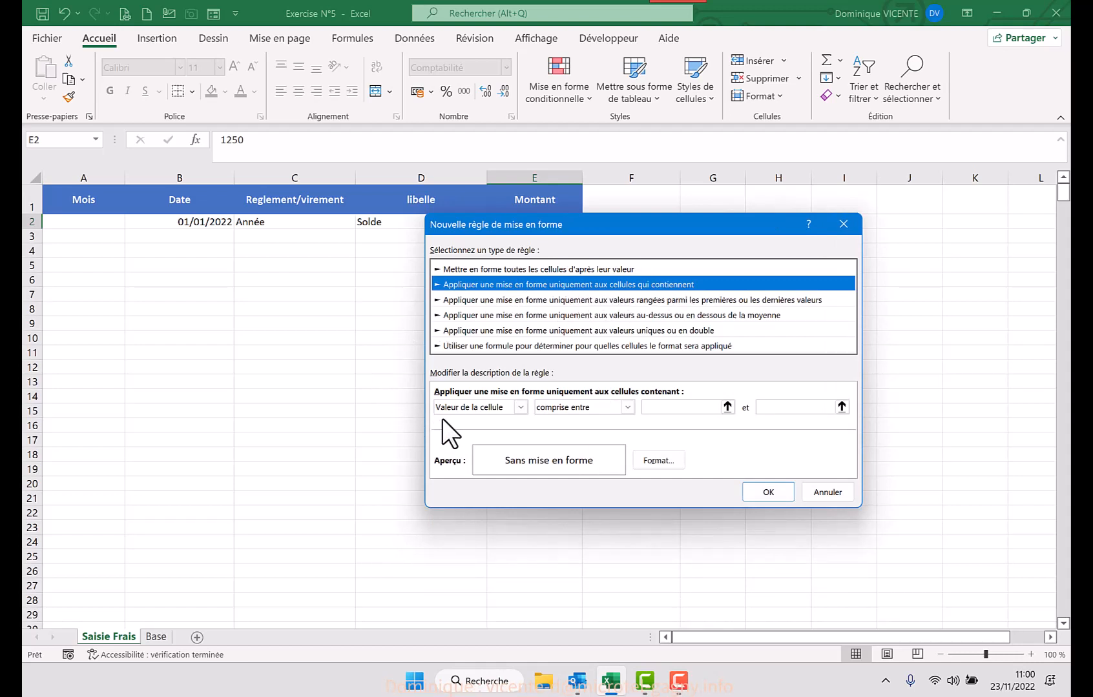
left_click(628, 408)
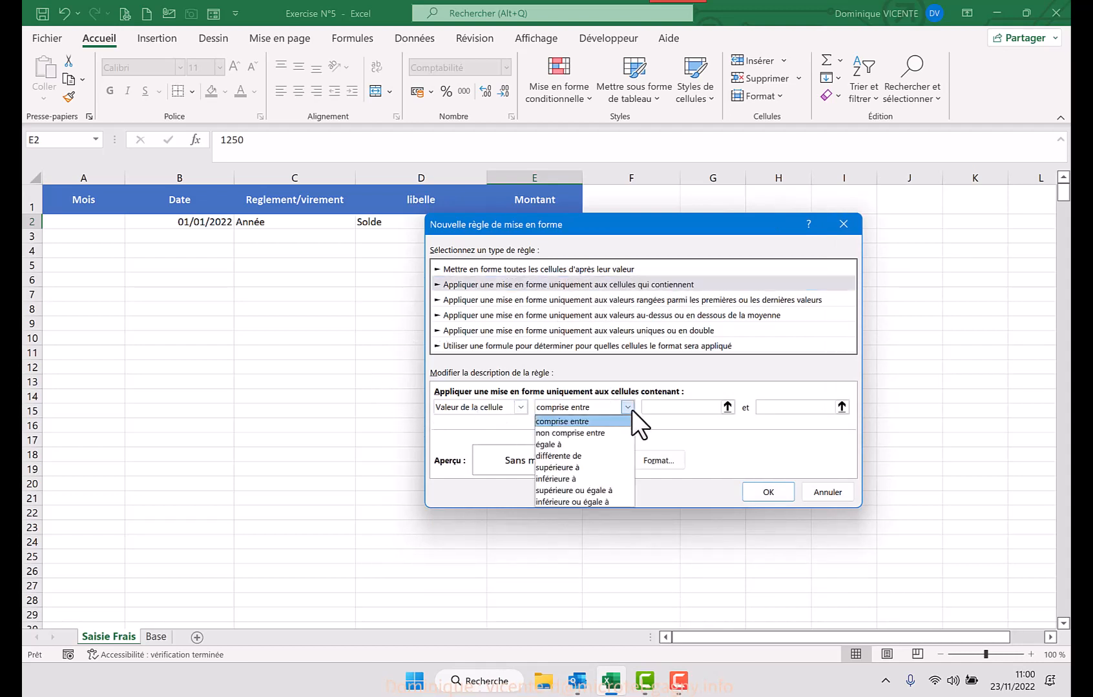
left_click(565, 478)
left_click(674, 408)
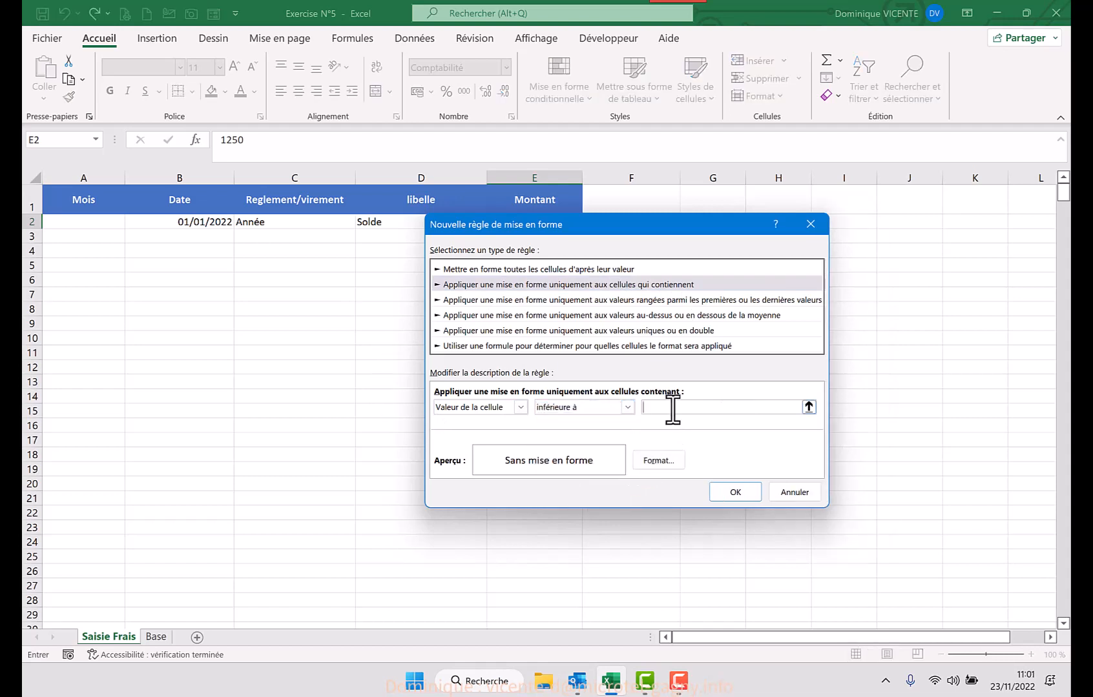
type("0")
Give the less-than-0 rule a red font colour and save the rule
left_click(657, 459)
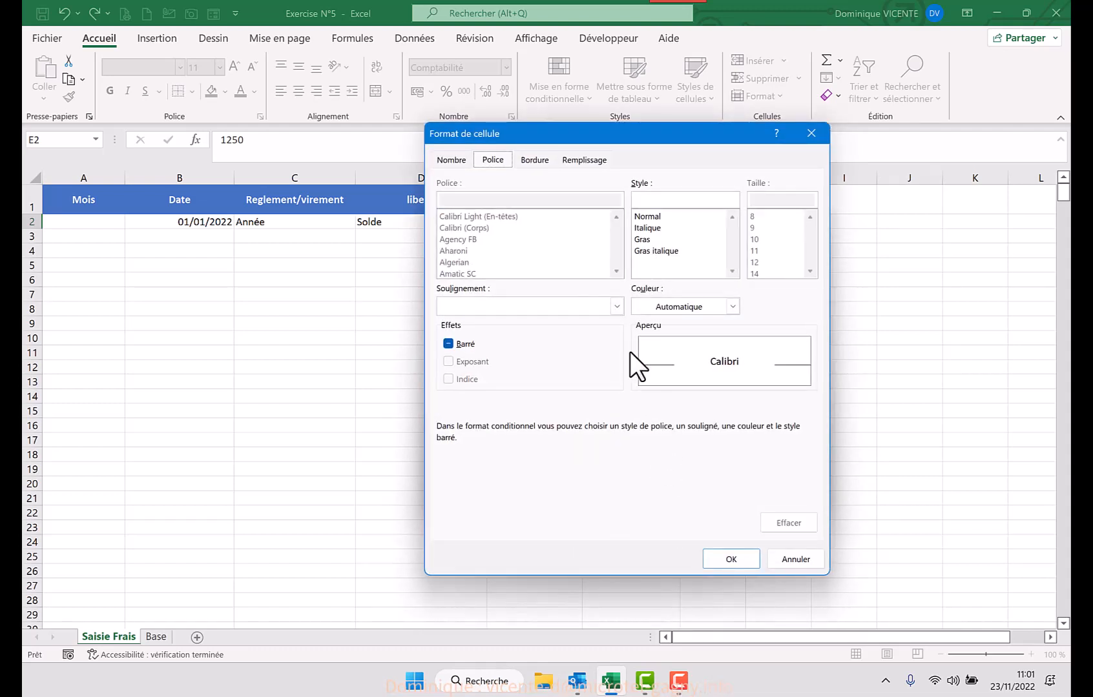
left_click(732, 307)
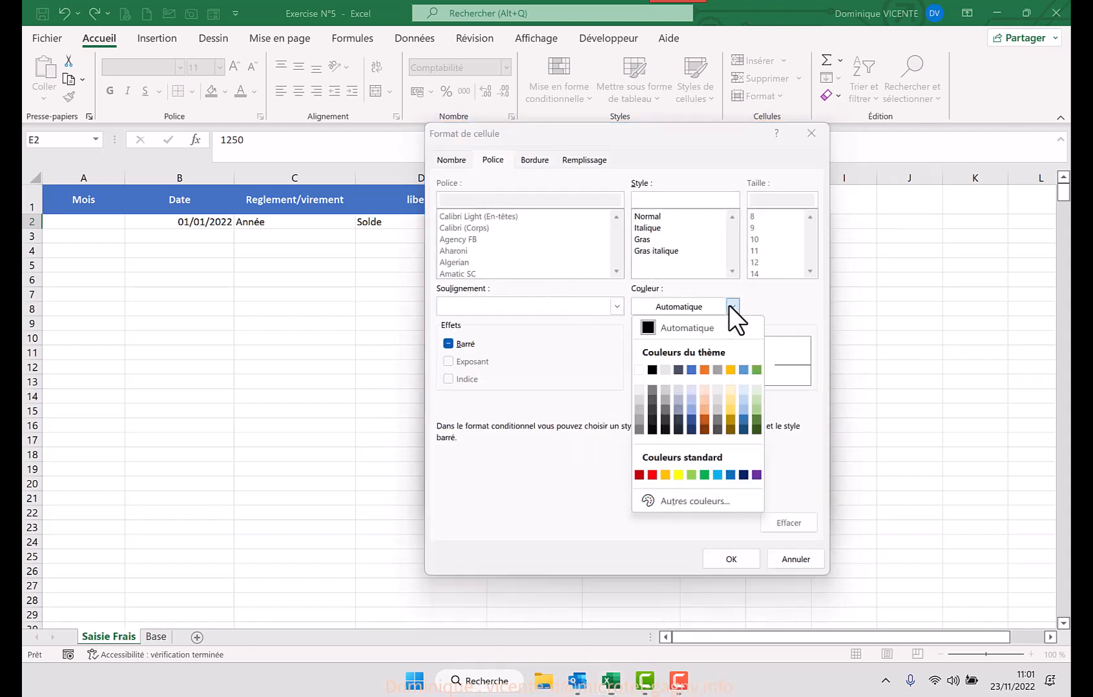
left_click(652, 475)
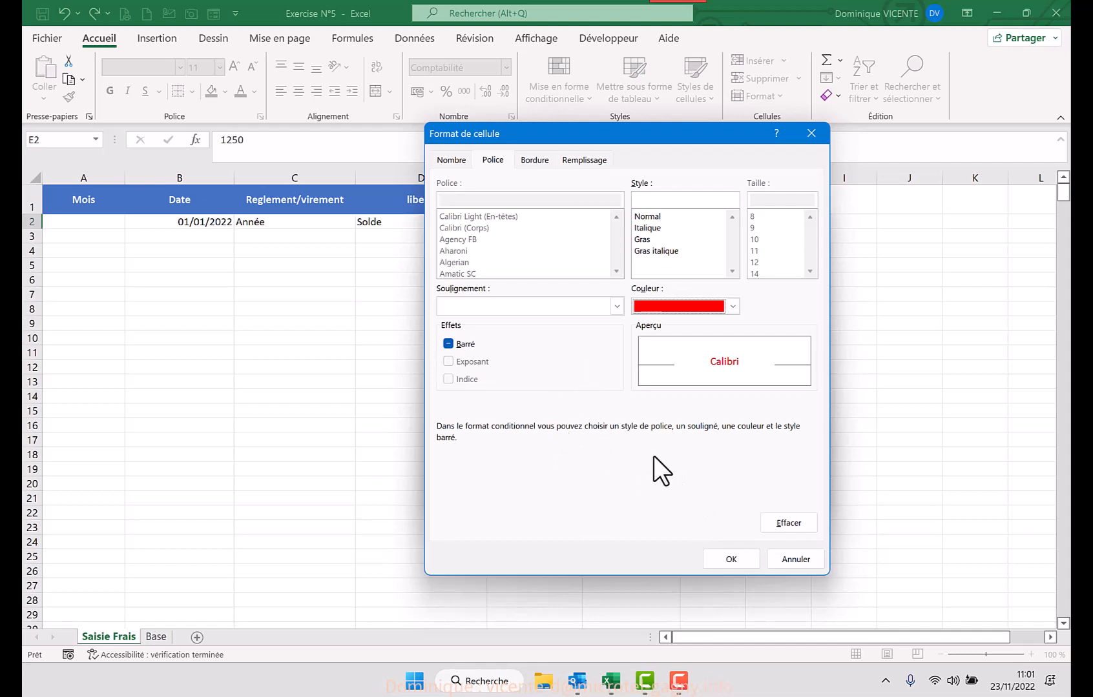
left_click(733, 561)
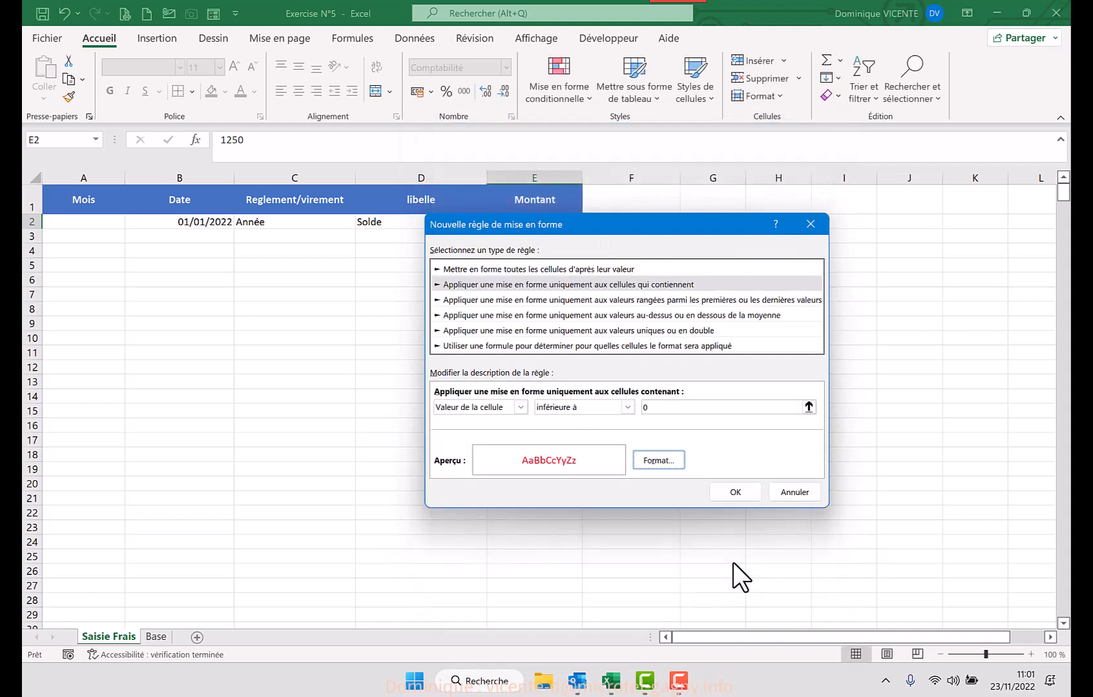
left_click(733, 491)
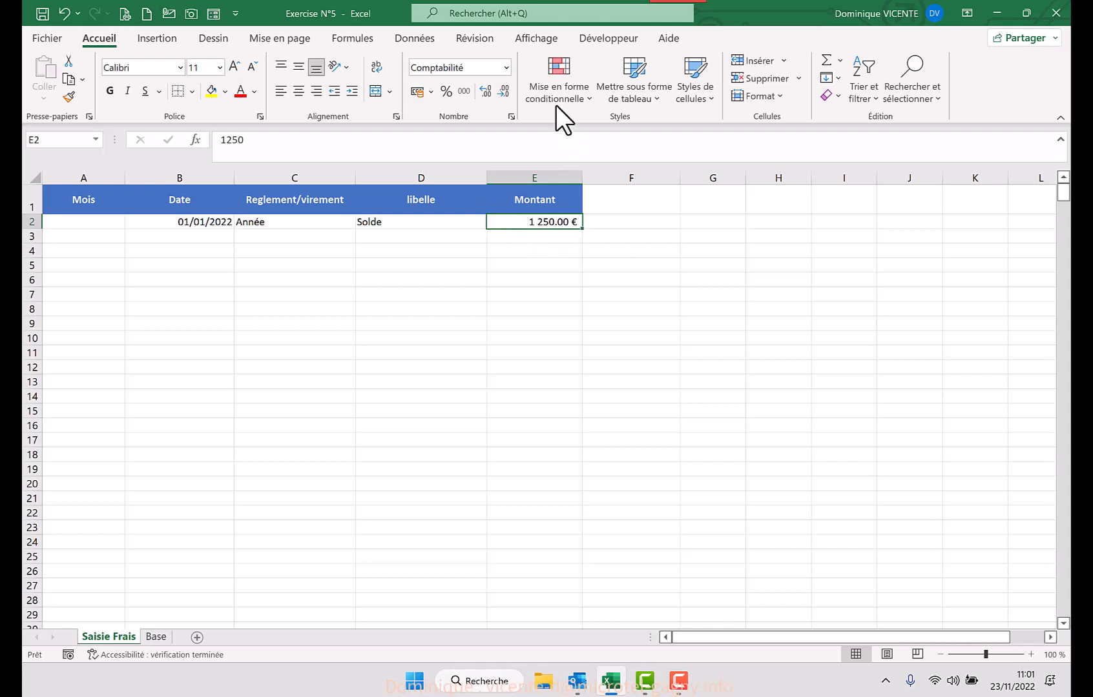
Add a second conditional formatting rule to E2 for cell values greater than (supérieure à) 0
left_click(572, 92)
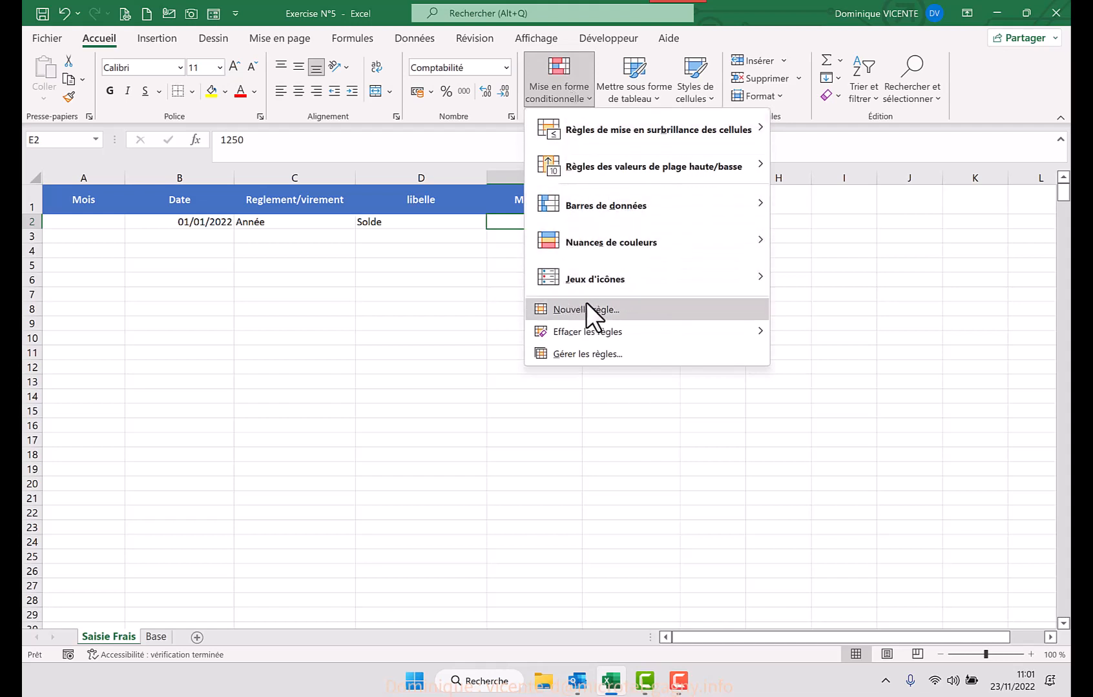
left_click(582, 354)
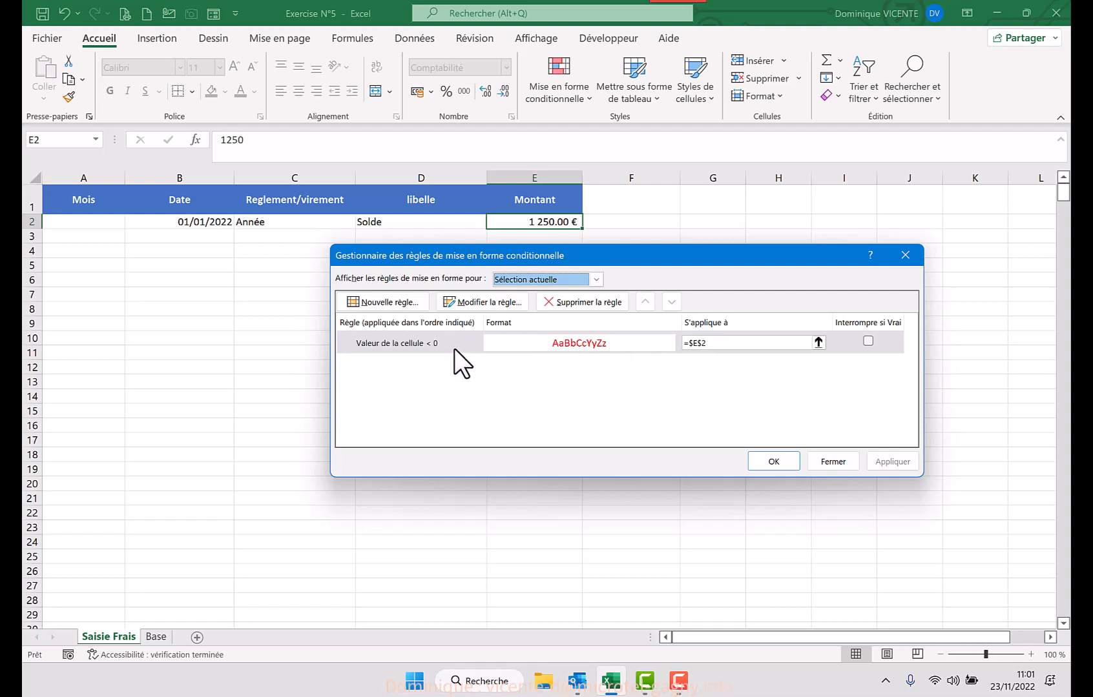
left_click(381, 303)
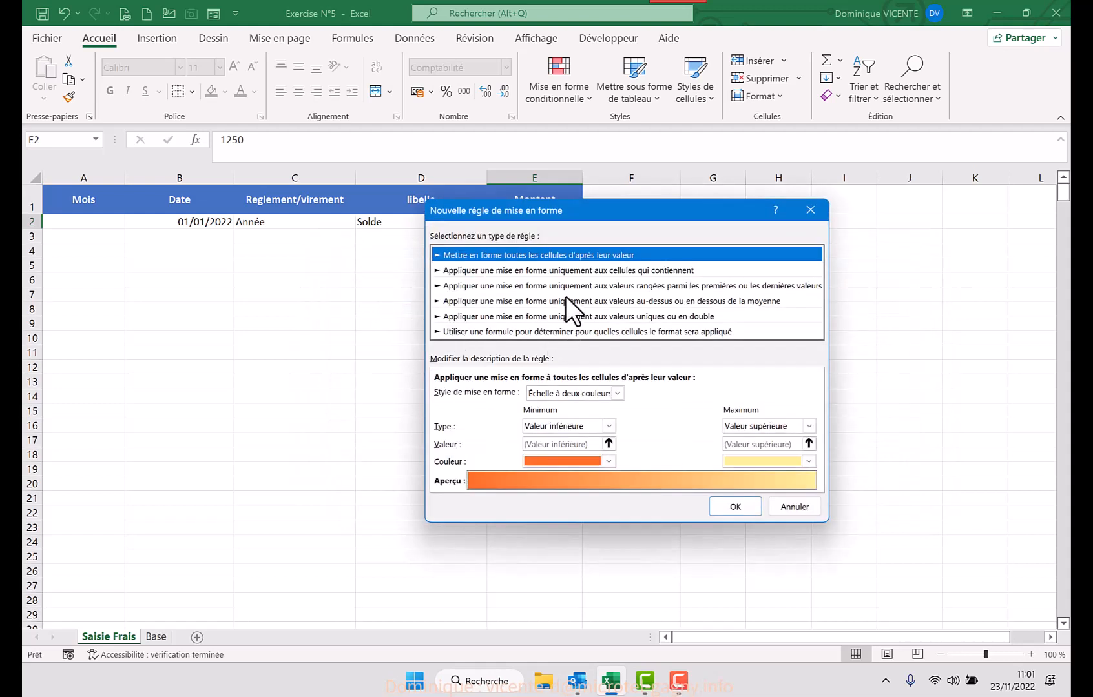
left_click(487, 271)
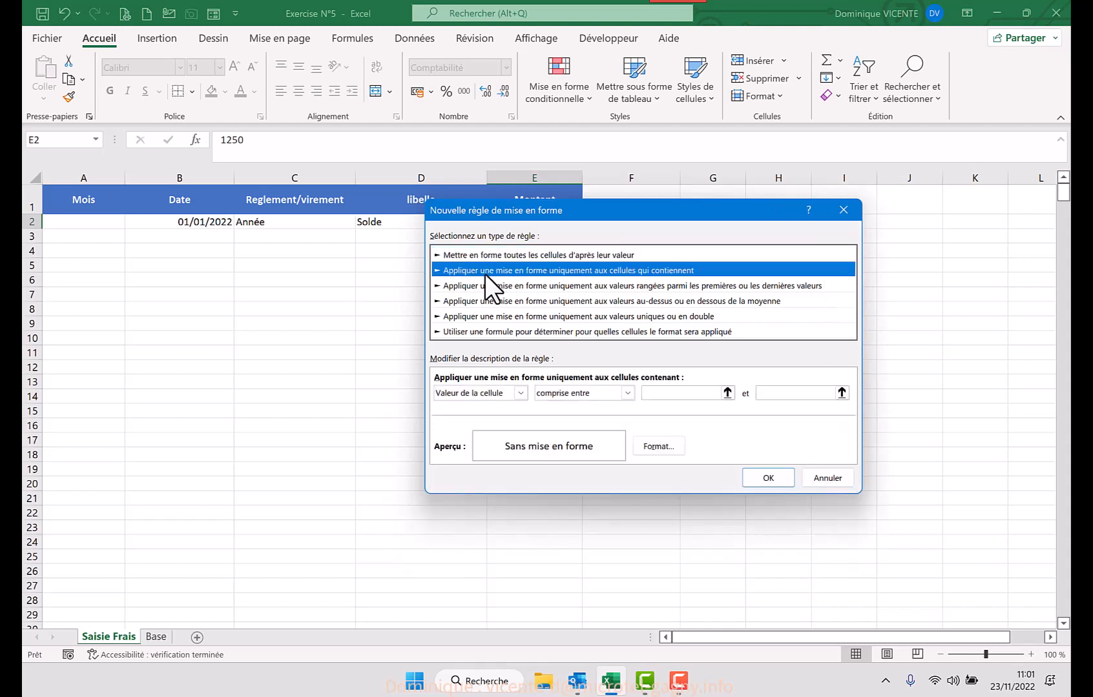
left_click(628, 392)
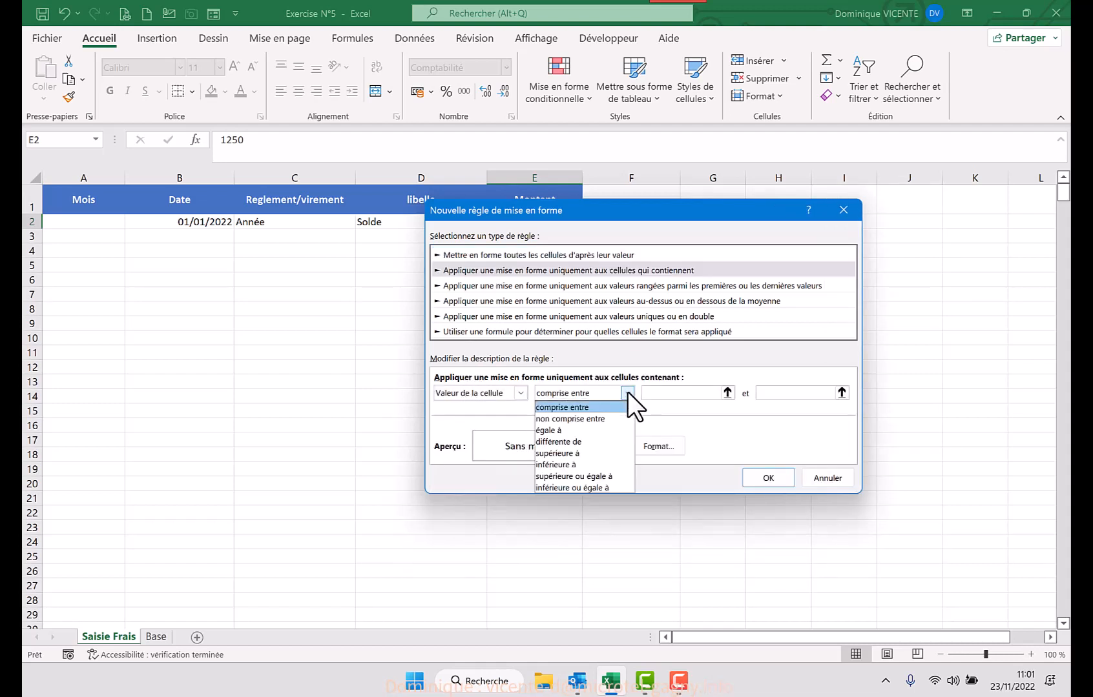
left_click(545, 452)
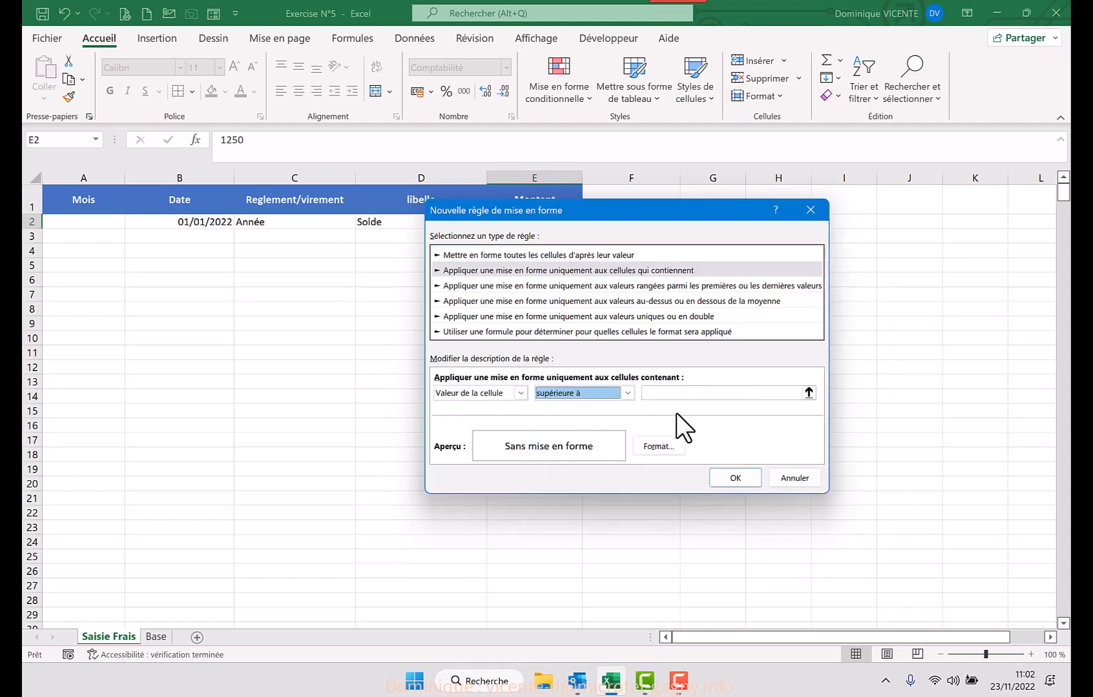
left_click(711, 395)
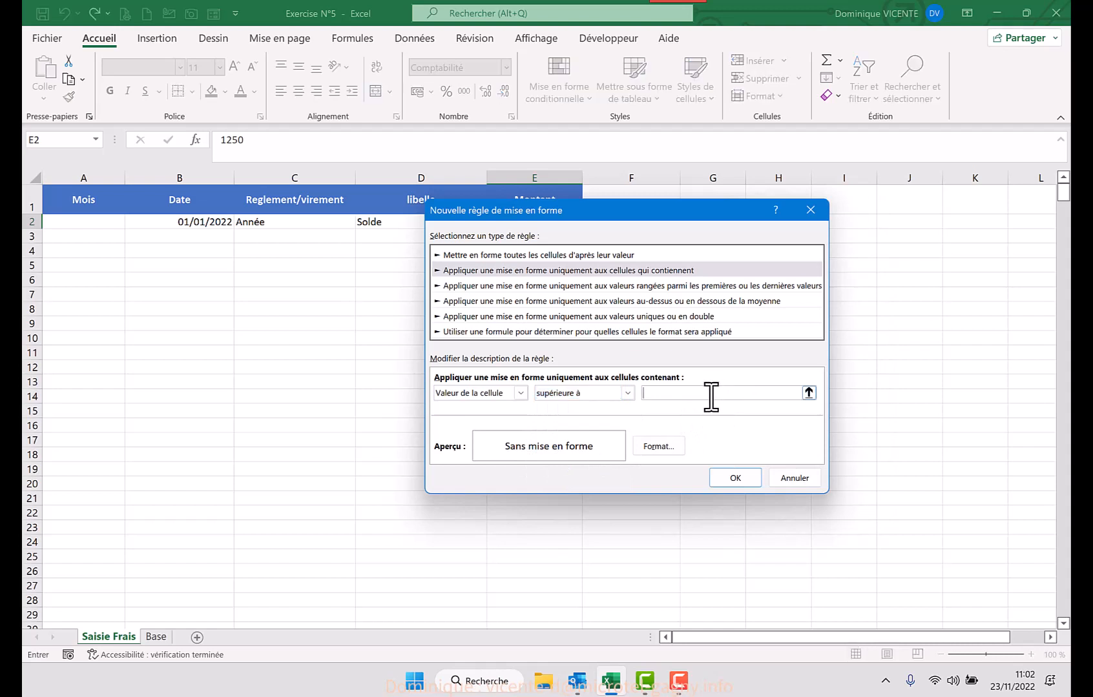
type("0")
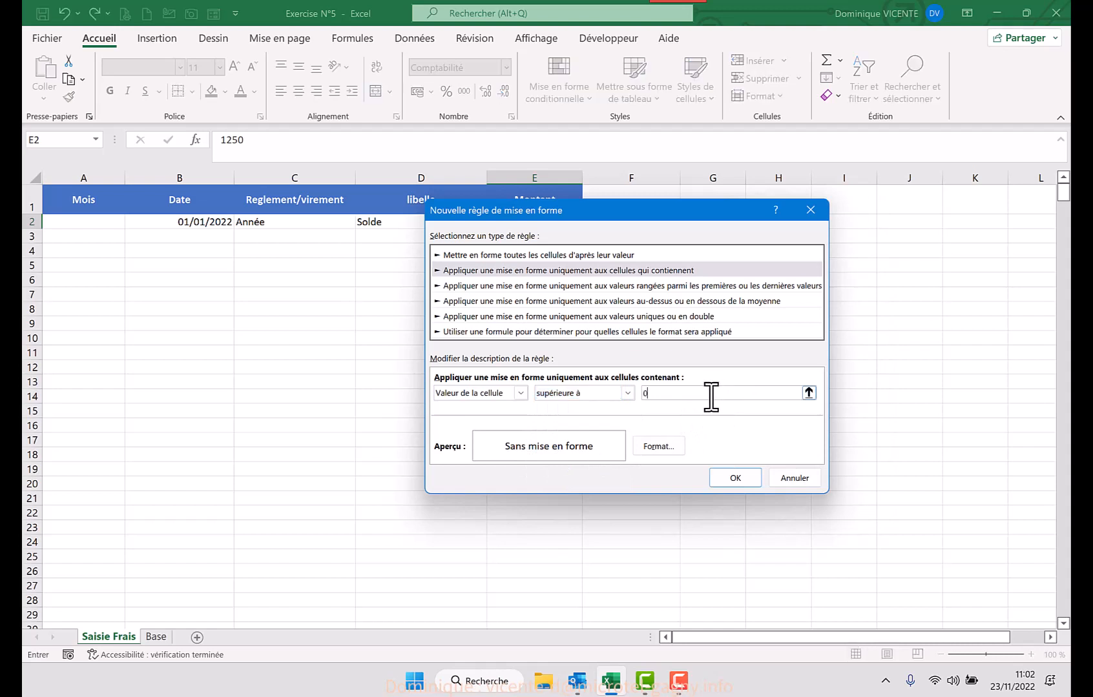
Give the greater-than-0 rule a standard dark blue font colour and apply the rules to E2
left_click(655, 445)
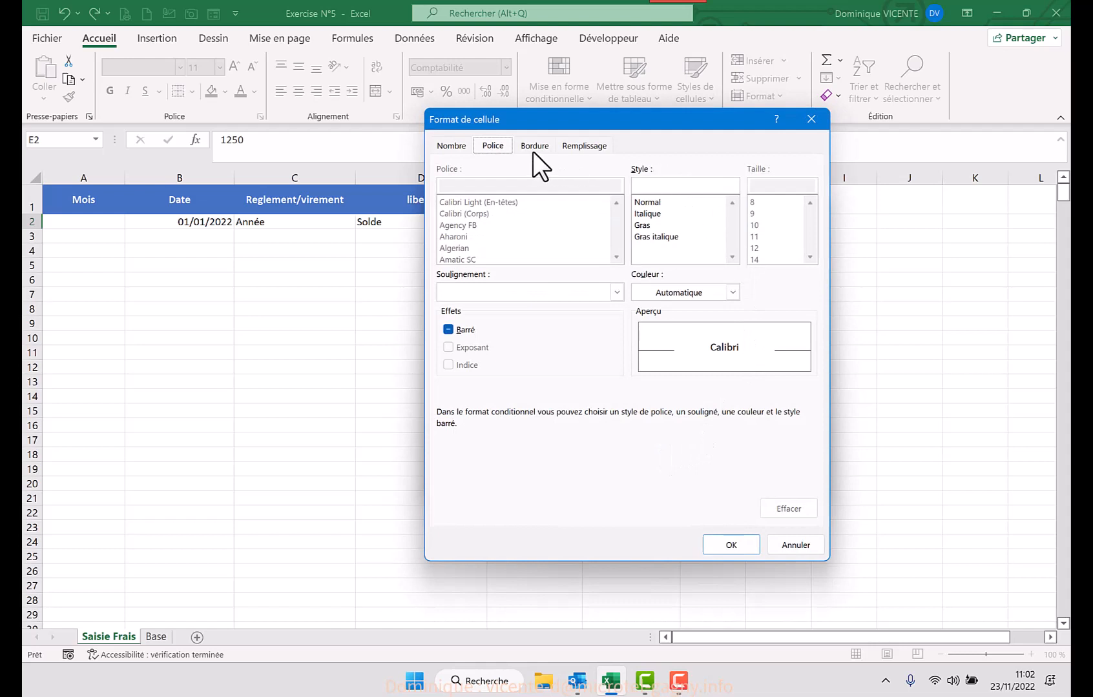
left_click(664, 295)
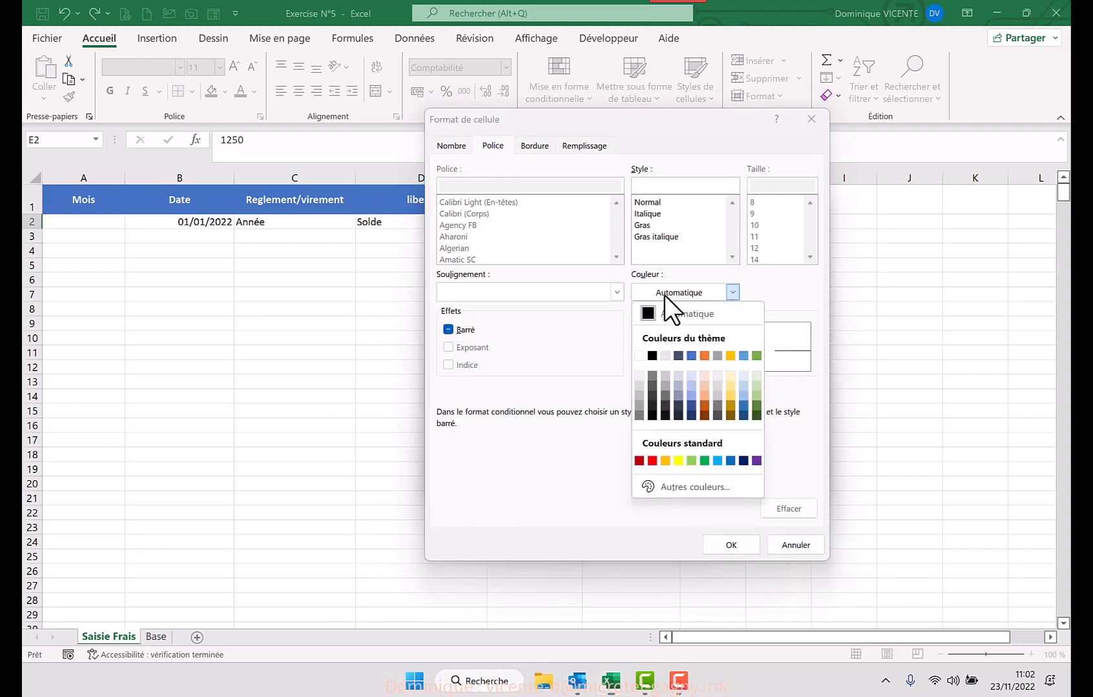
left_click(742, 461)
left_click(717, 544)
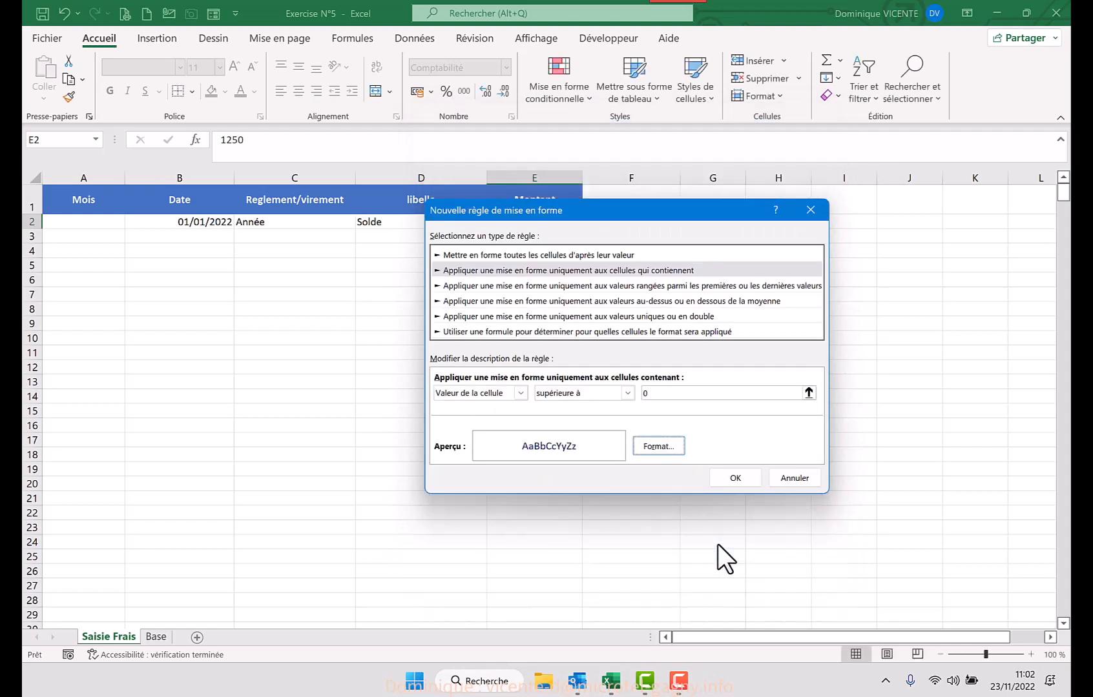
left_click(732, 472)
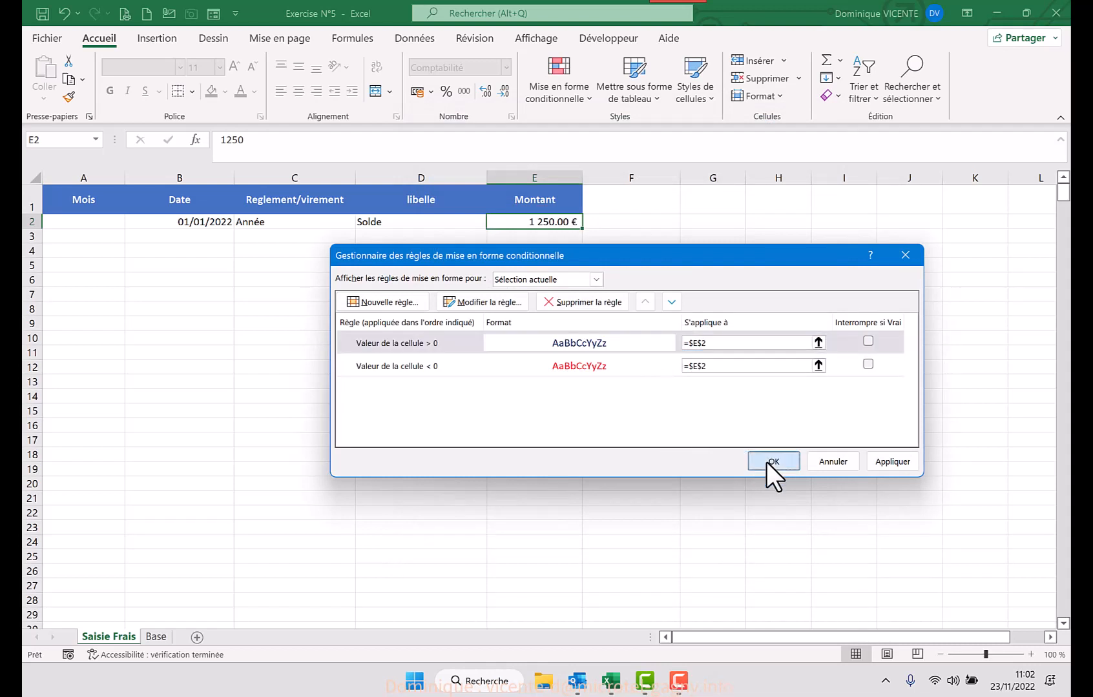
left_click(768, 461)
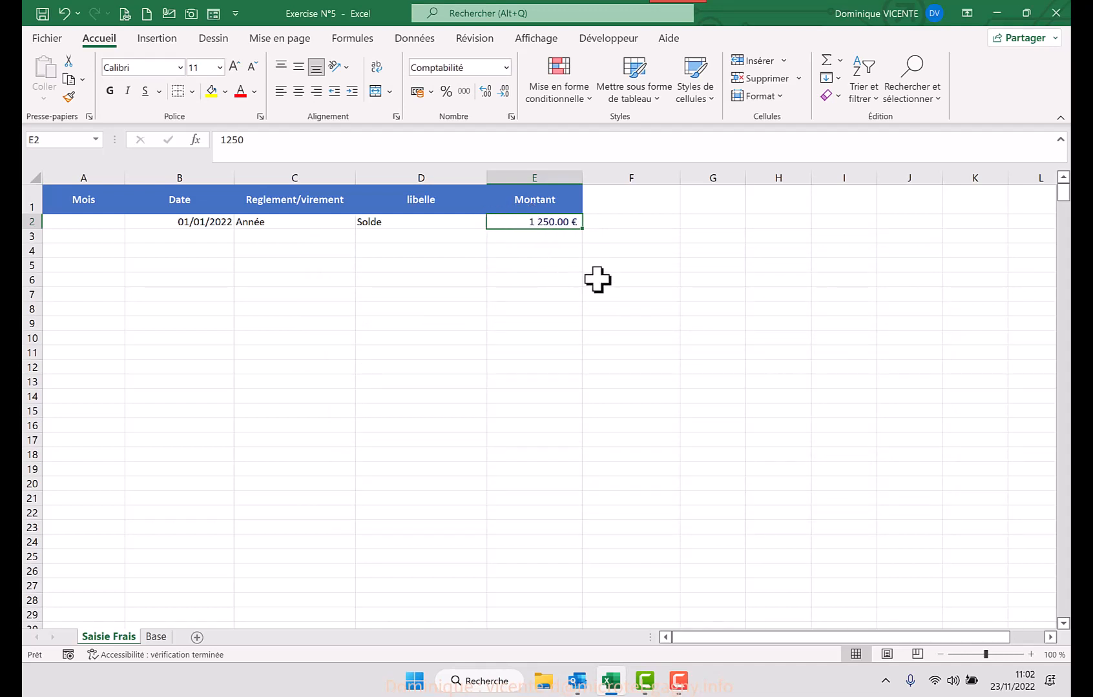
Enlarge the sheet to check the font colour of the amount in E2 and restore the zoom to 100 %
scroll(598, 280, "up", 3, "ctrl")
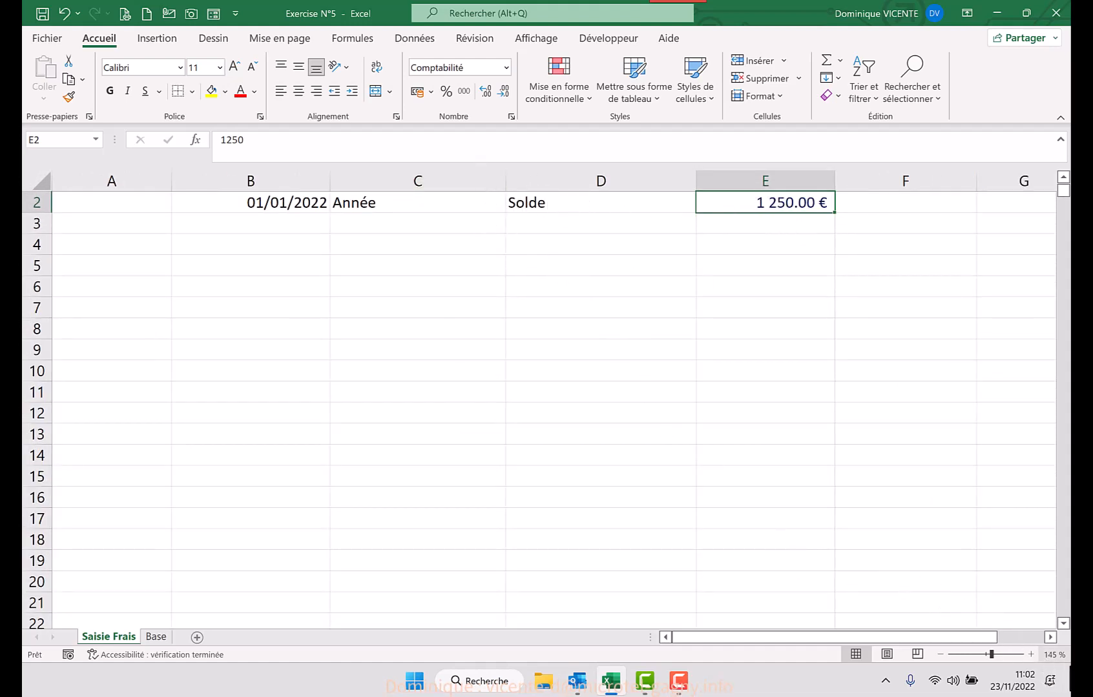
left_click(1050, 655)
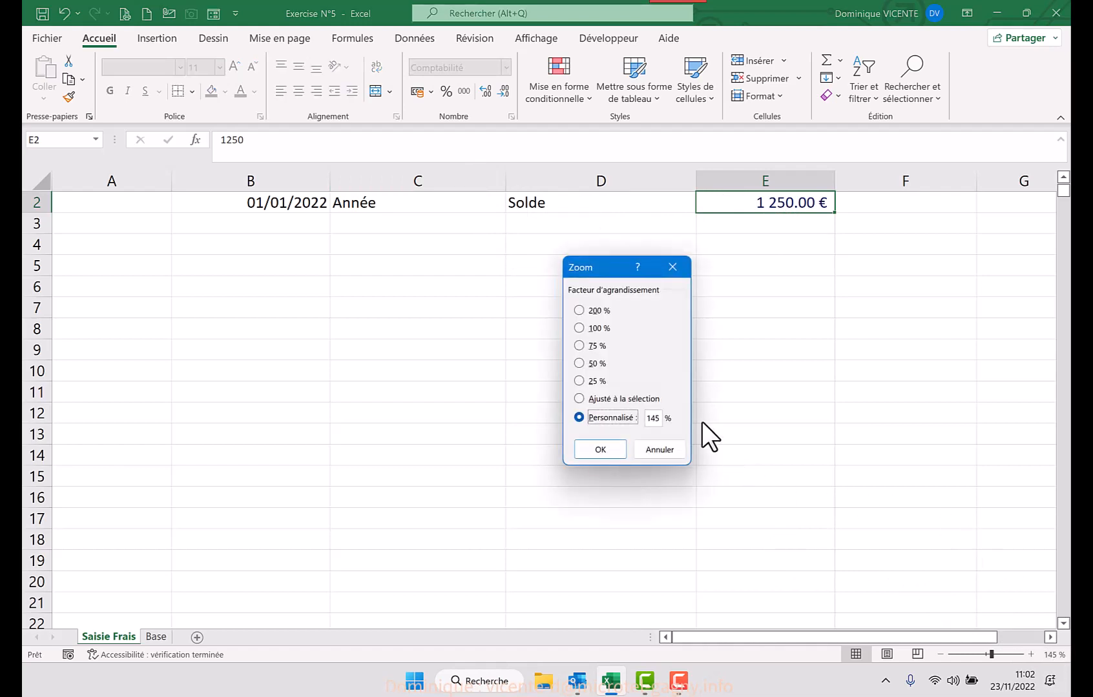
left_click(583, 331)
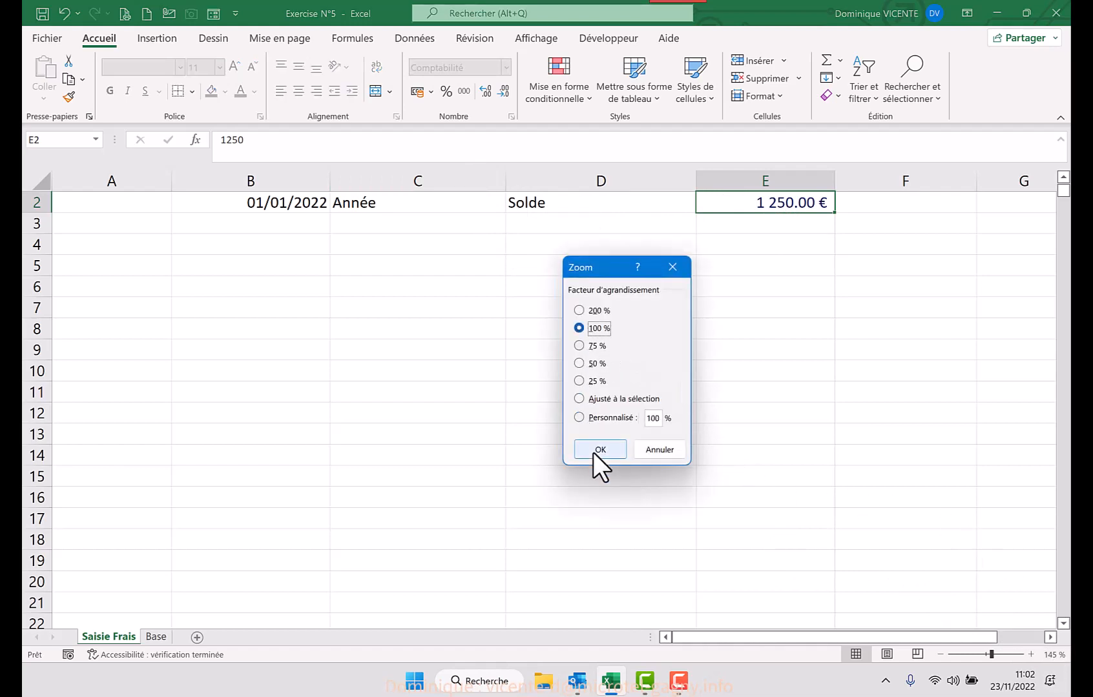
left_click(592, 453)
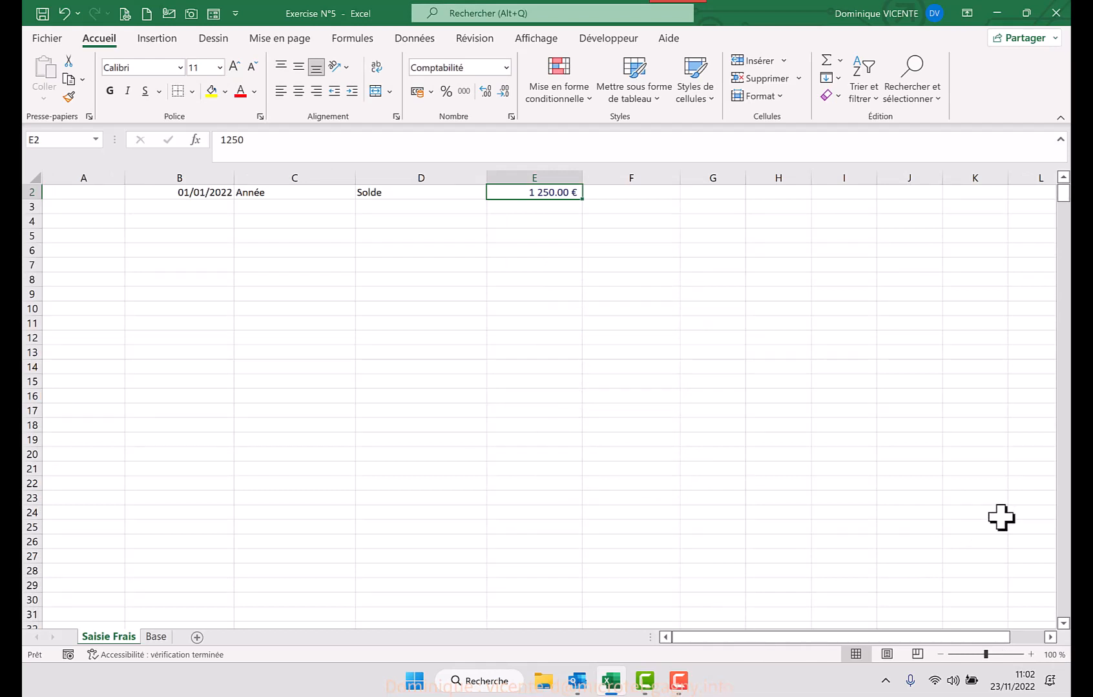
left_click(1062, 177)
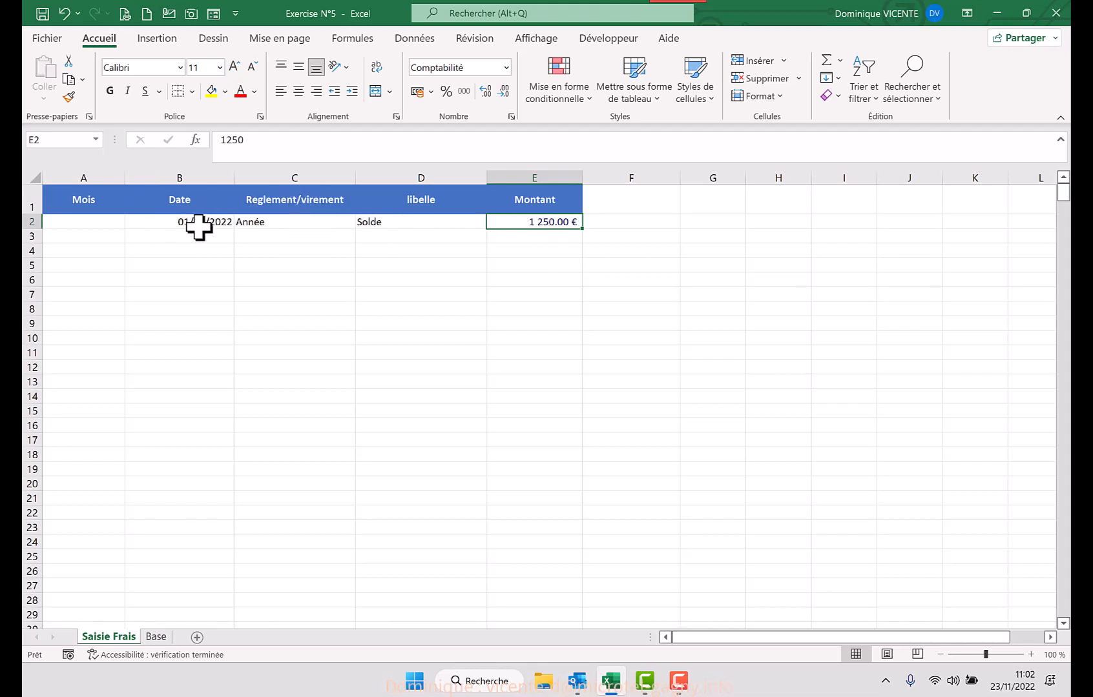
Indent the text in D2 and C2 by one level each and centre the date in B2 horizontally
left_click(387, 225)
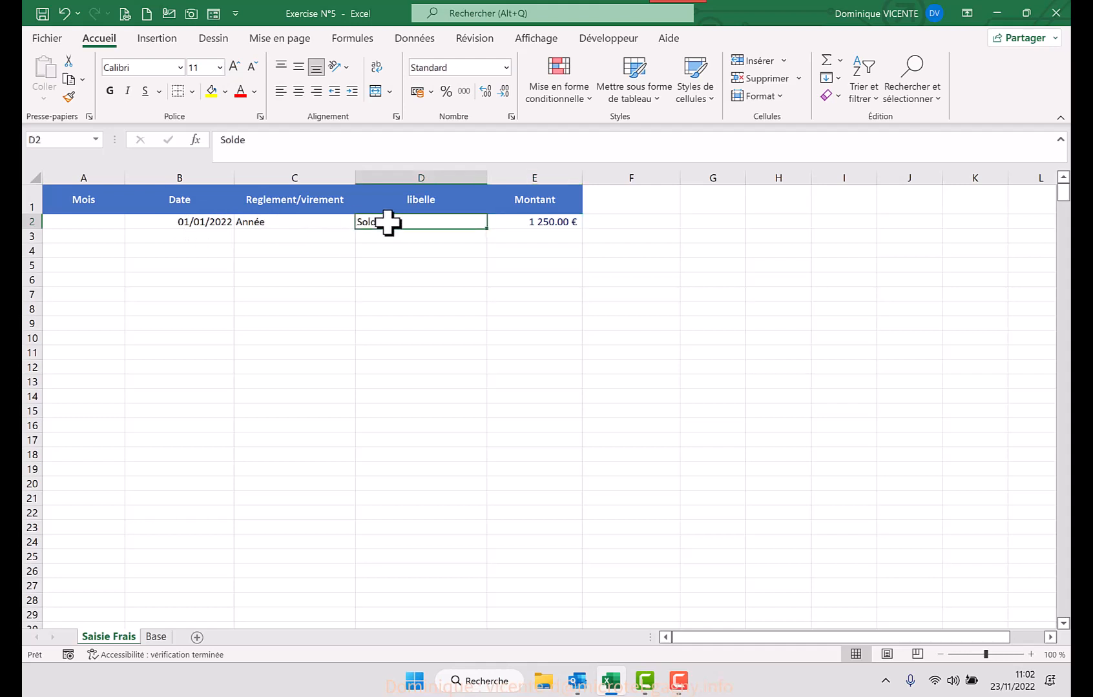
left_click(351, 92)
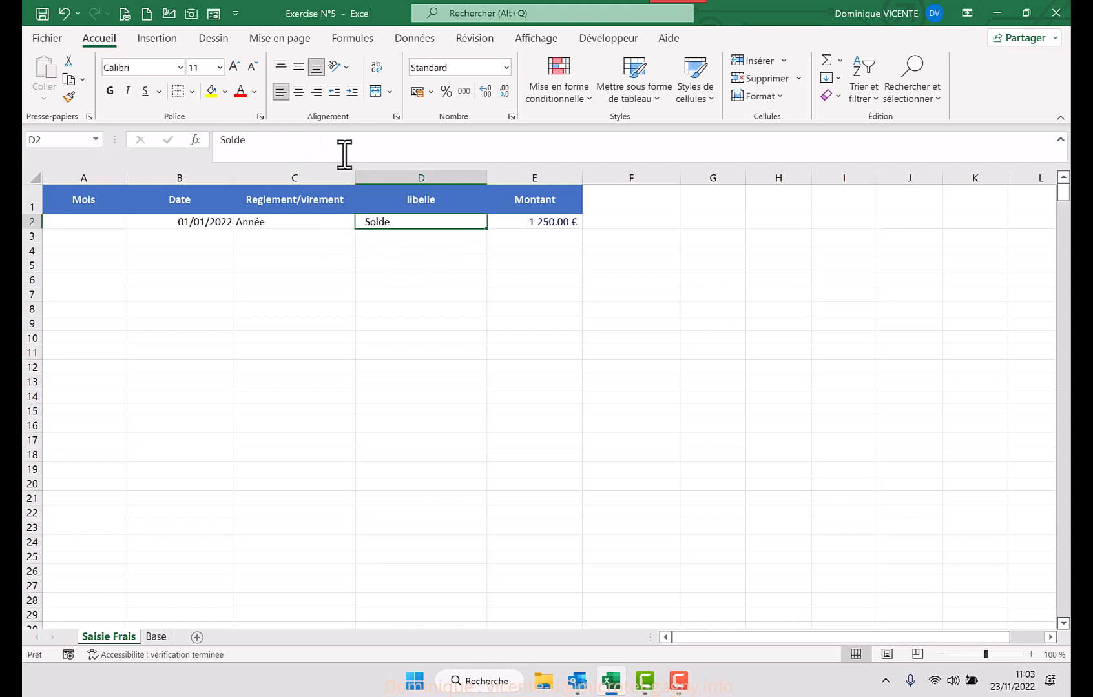
left_click(271, 225)
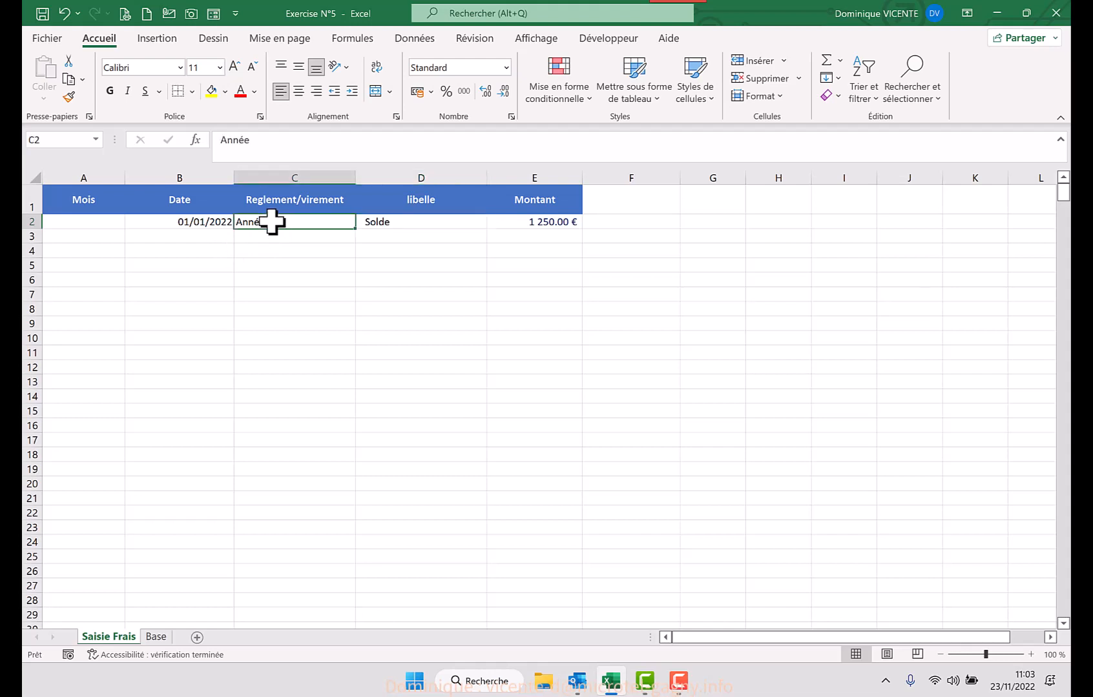
left_click(353, 93)
left_click(153, 221)
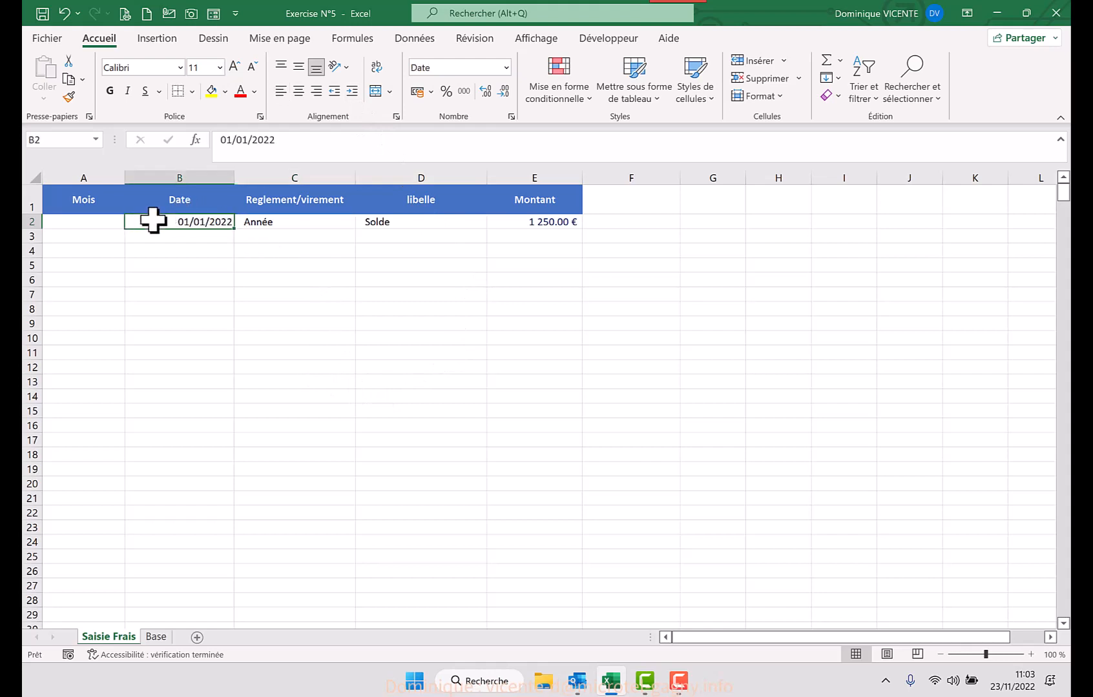
left_click(297, 91)
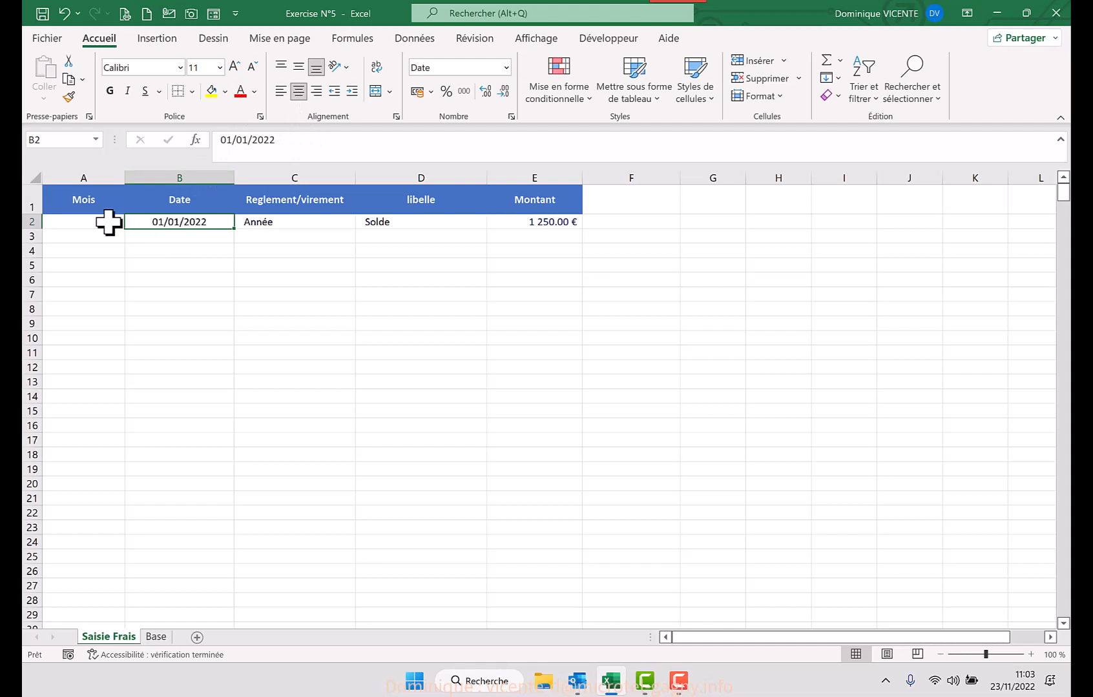
Increase the height of row 2, middle-align A2:E2 vertically, and make header row 1 slightly taller
left_click_drag(73, 222, 525, 226)
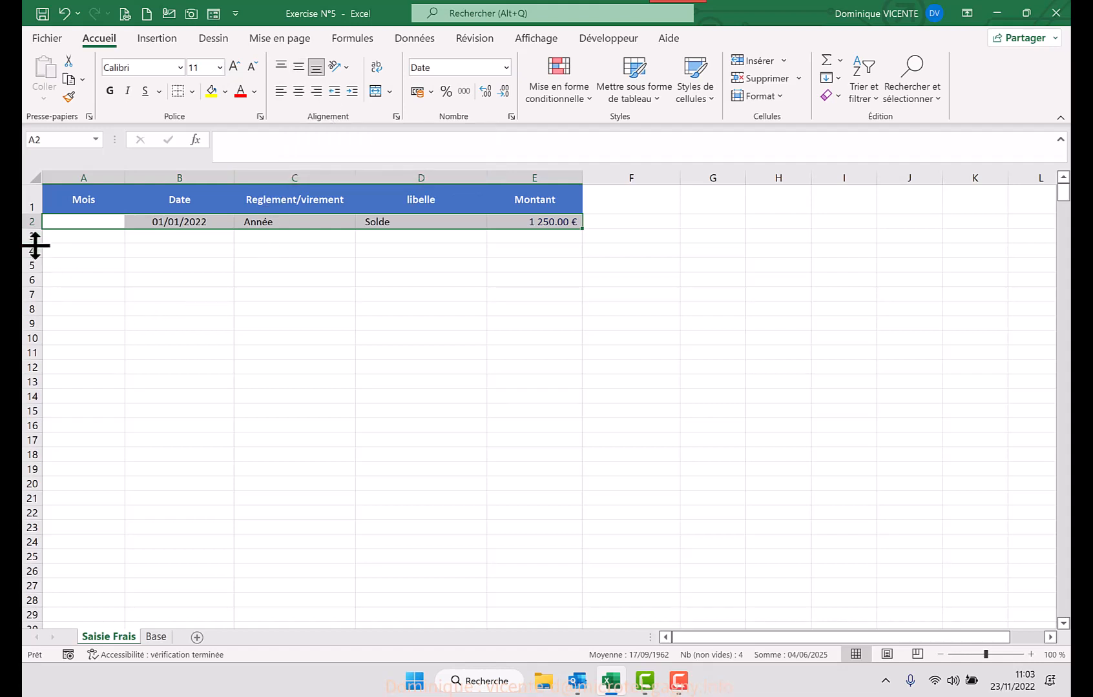
left_click_drag(34, 227, 30, 237)
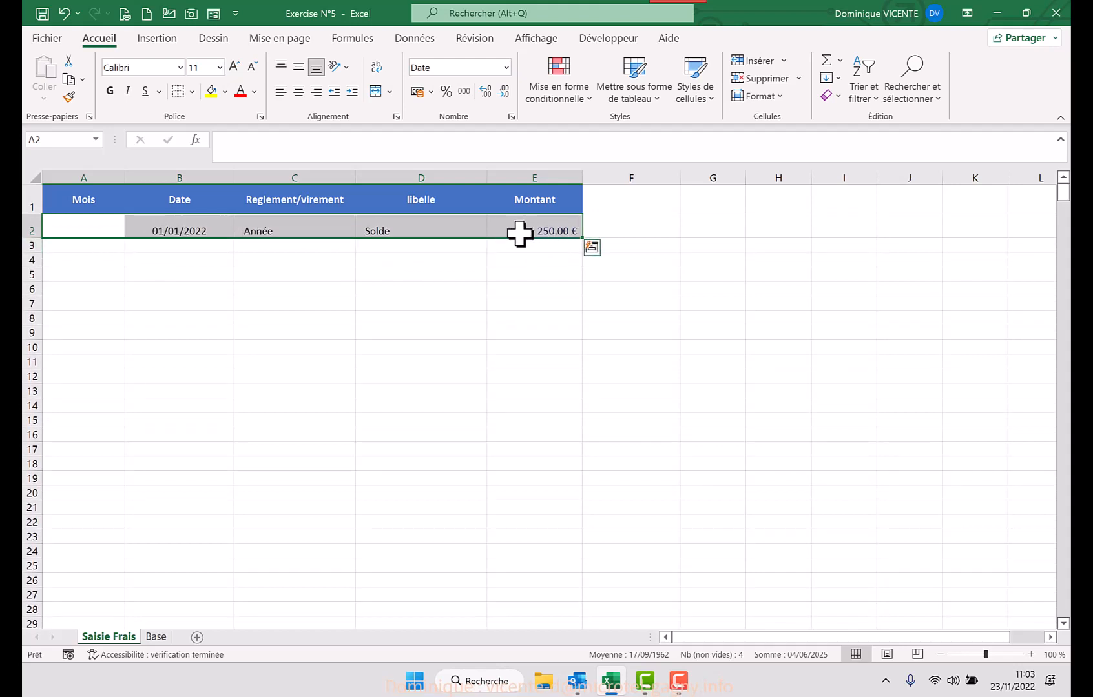
left_click(300, 70)
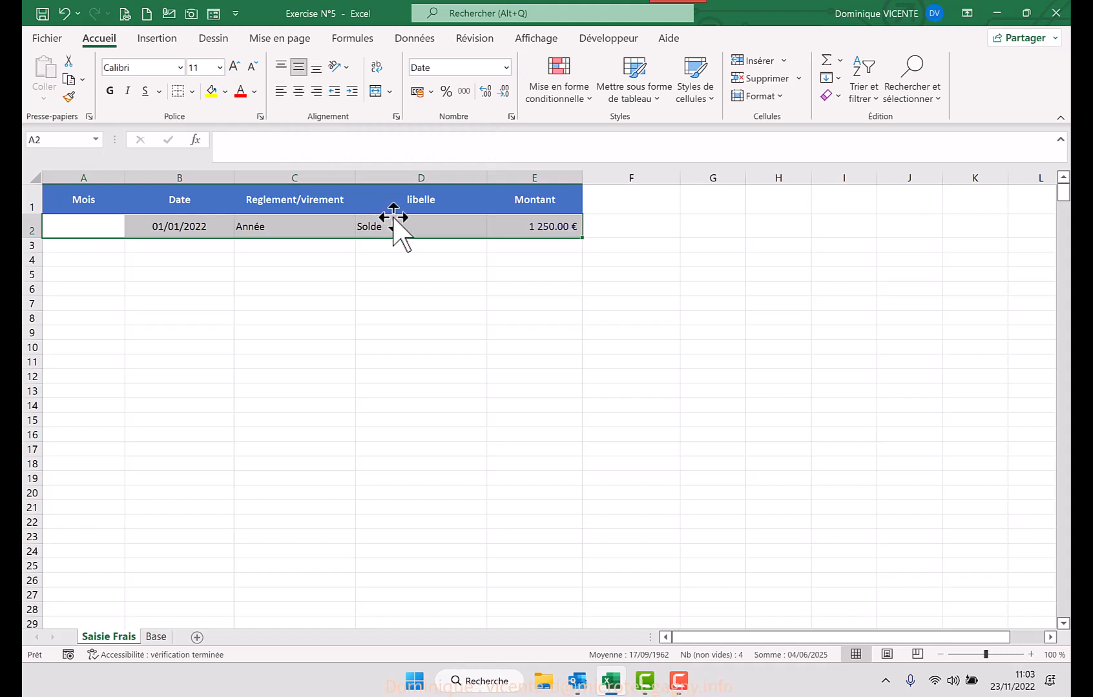
left_click(401, 274)
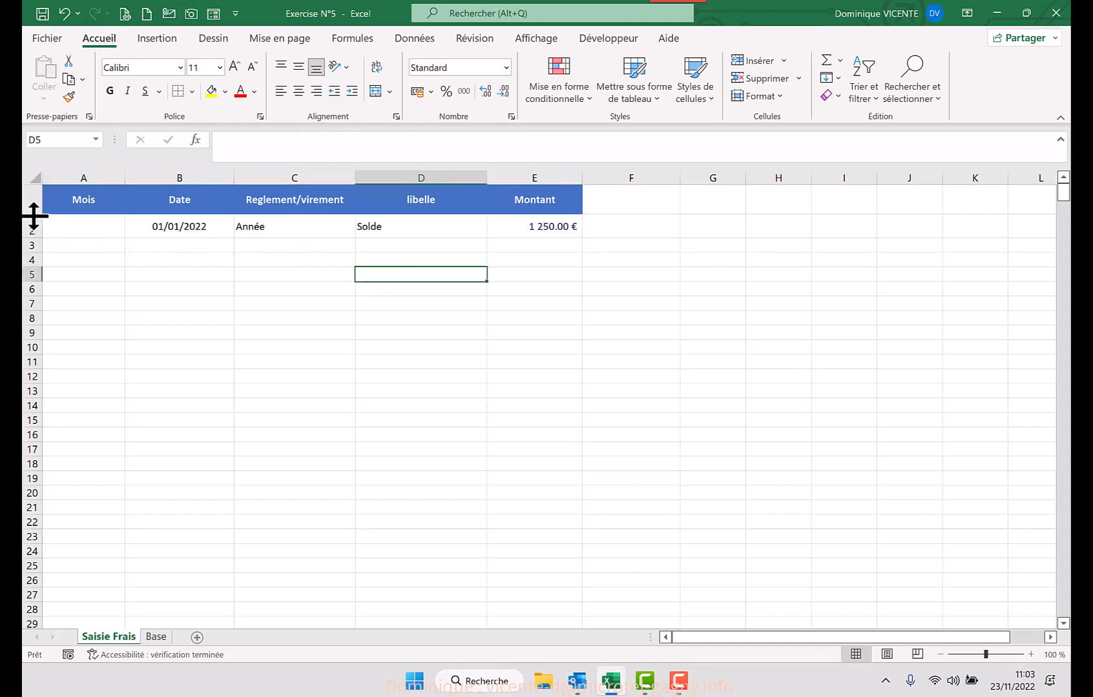
left_click_drag(34, 215, 34, 218)
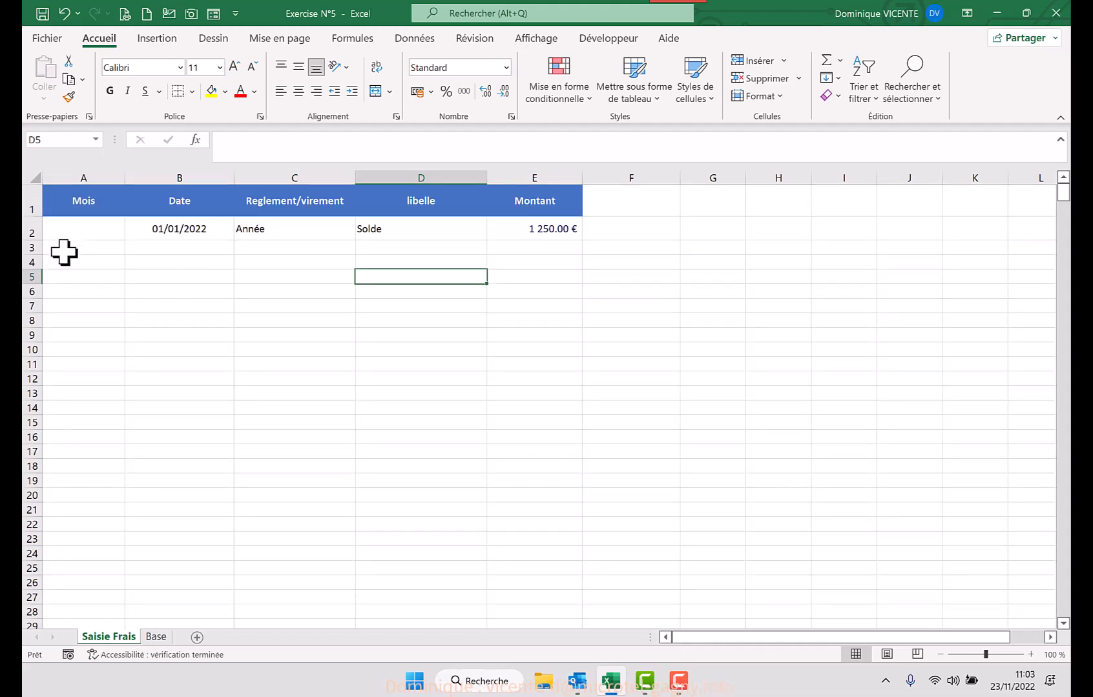
left_click(29, 241)
left_click(88, 229)
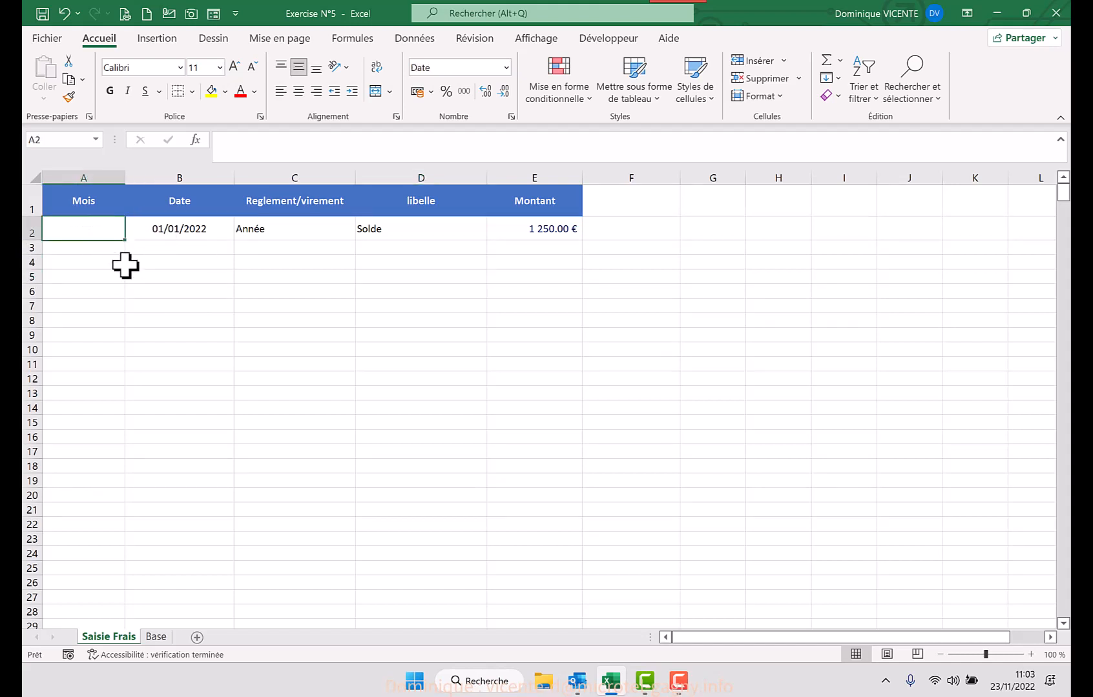
type("janvier")
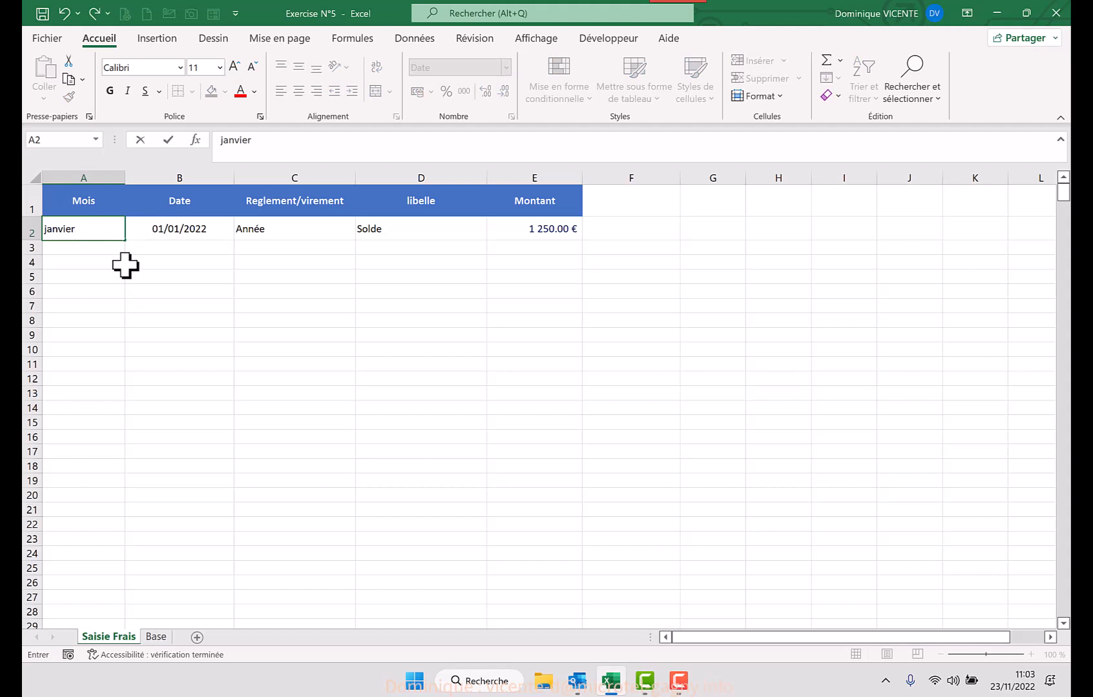
key("Return")
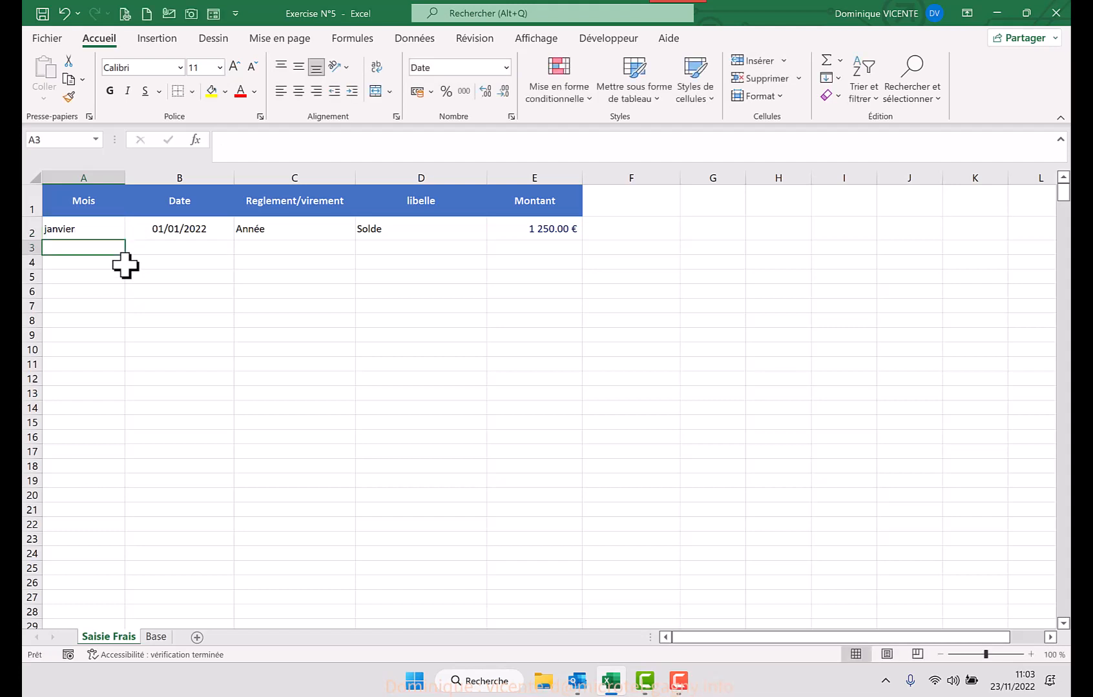
left_click(85, 229)
key("Delete")
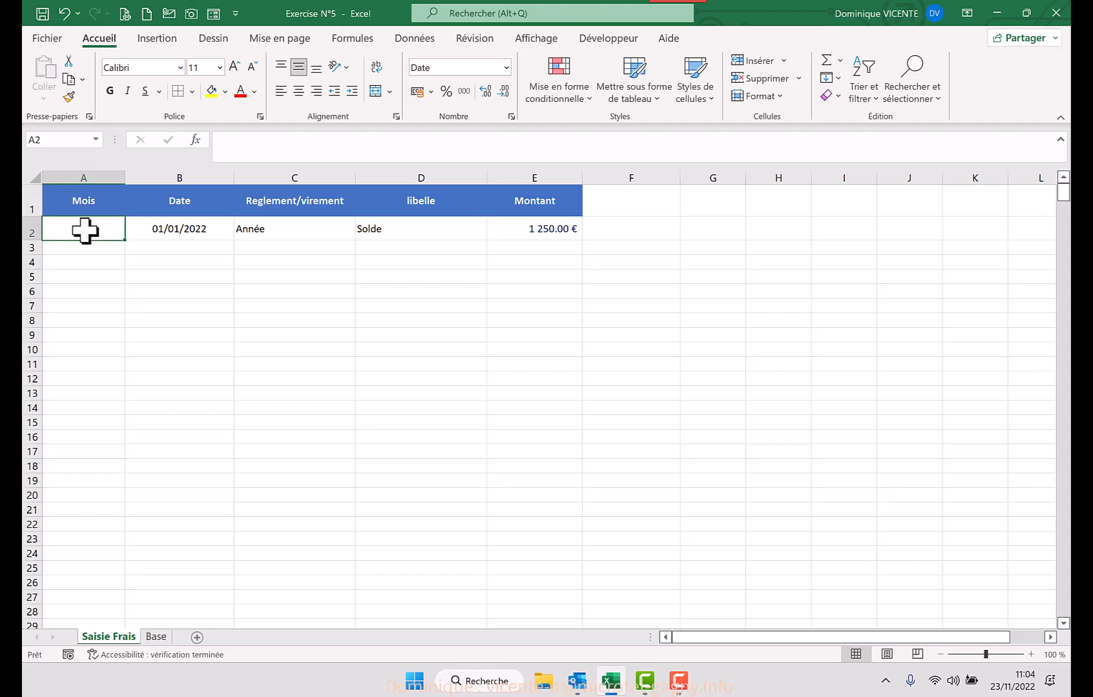
Start a TEXTE formula in A2 and open its function arguments dialog, placed clear of row 2
left_click(242, 139)
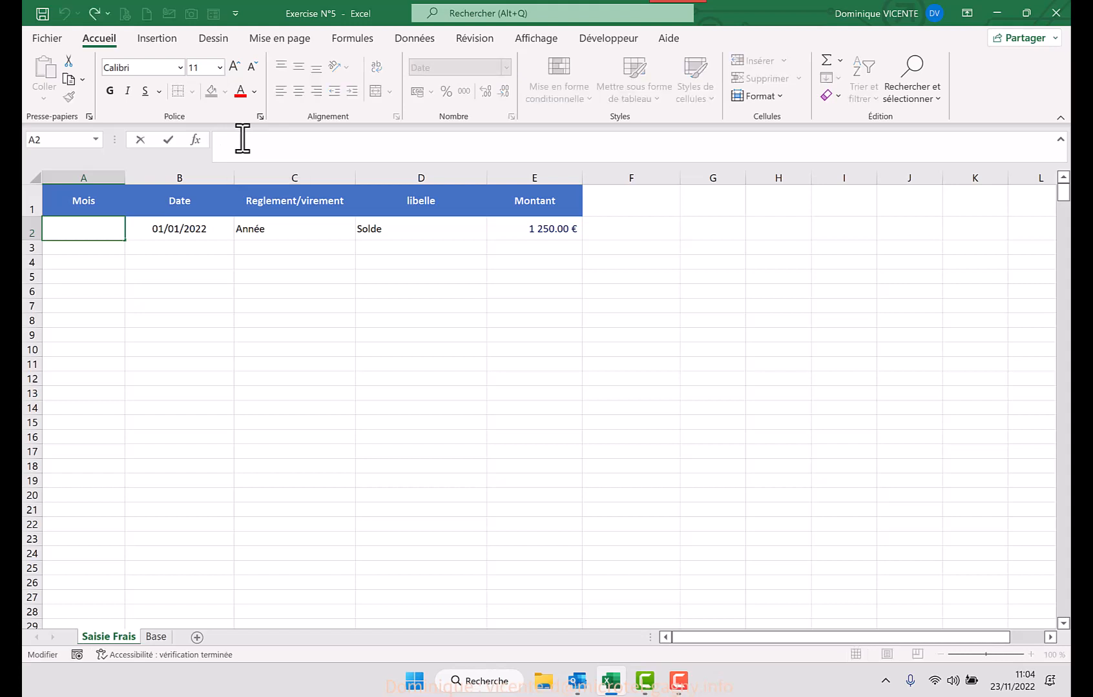
type("=t")
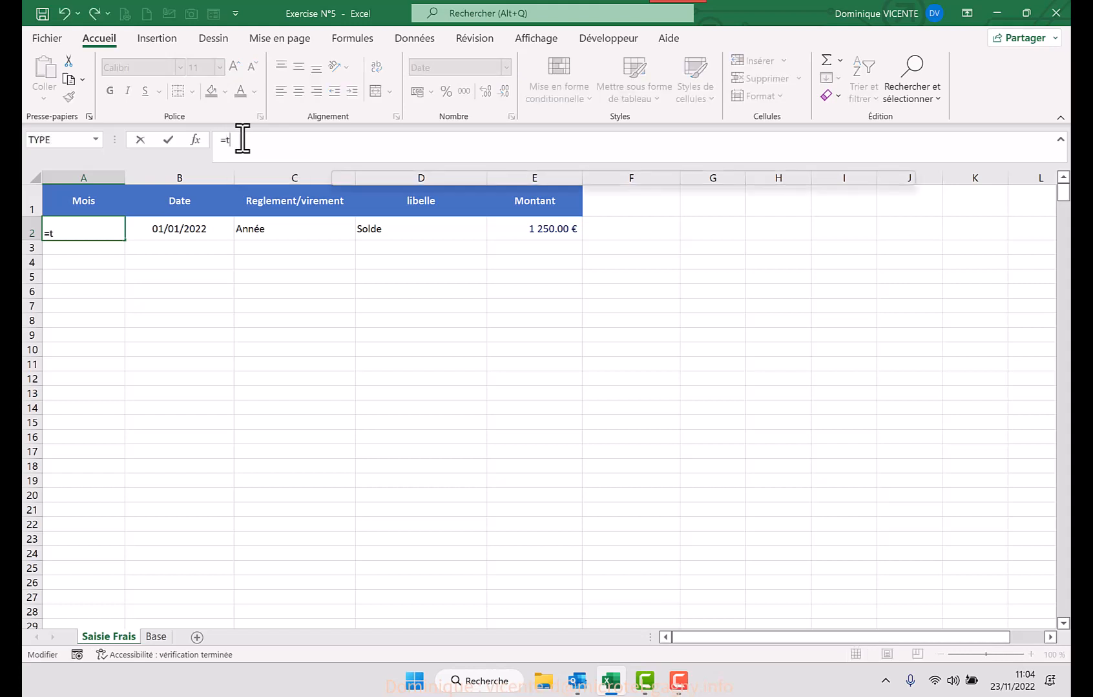
type("exr")
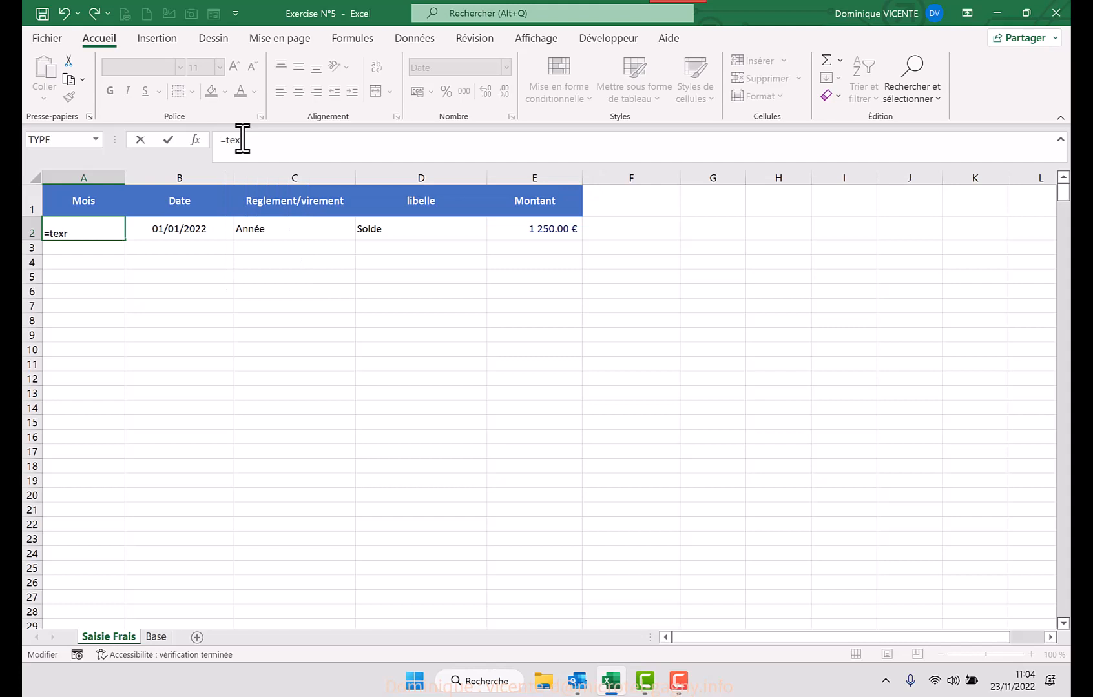
key("BackSpace")
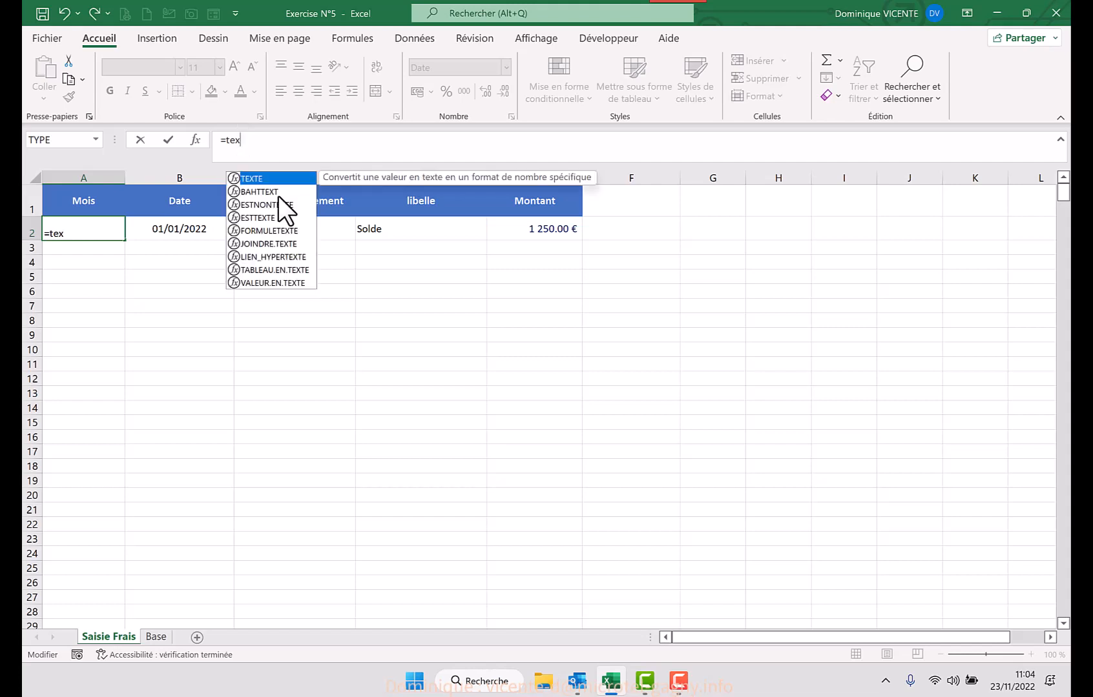
double_click(252, 179)
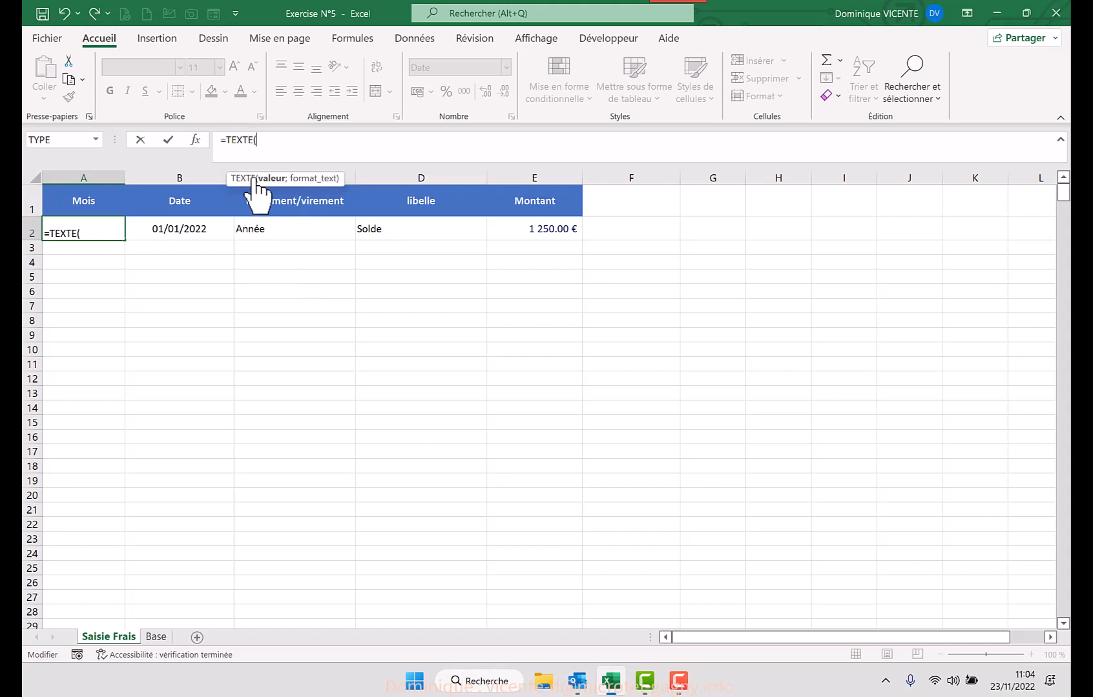
left_click(251, 178)
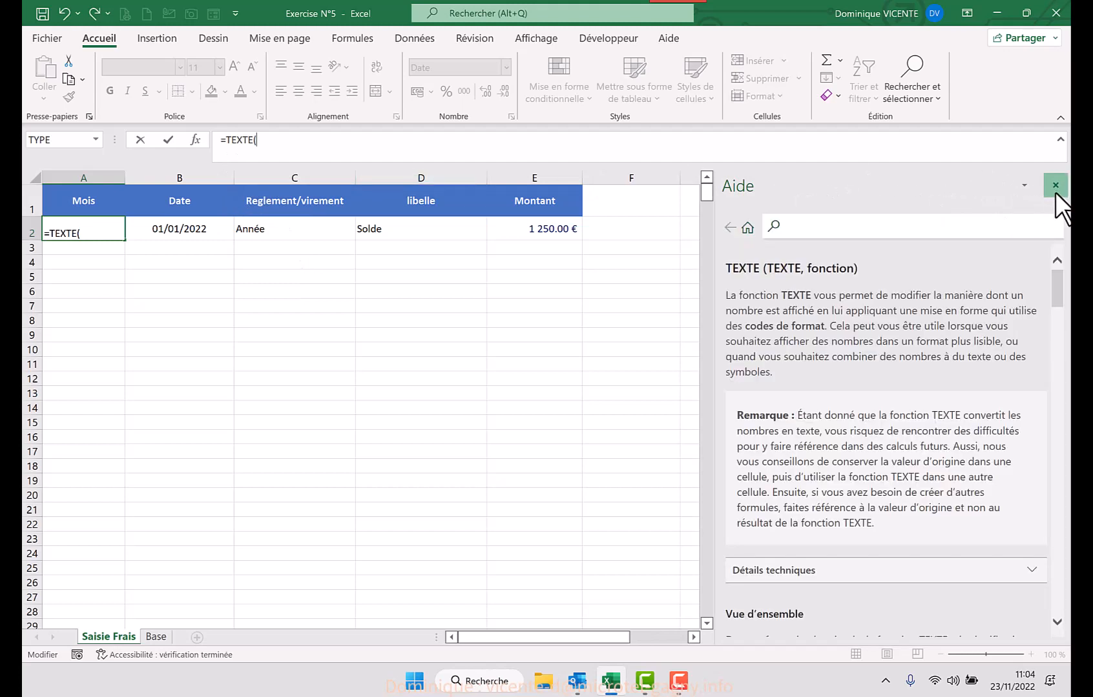
left_click(1055, 185)
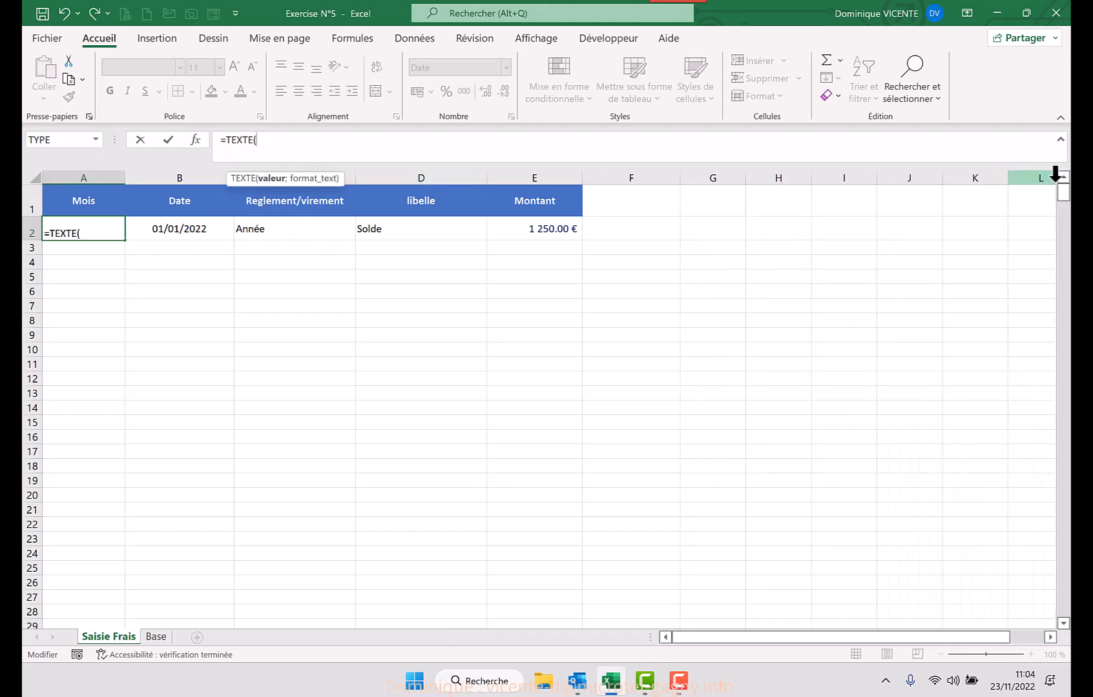
left_click(197, 139)
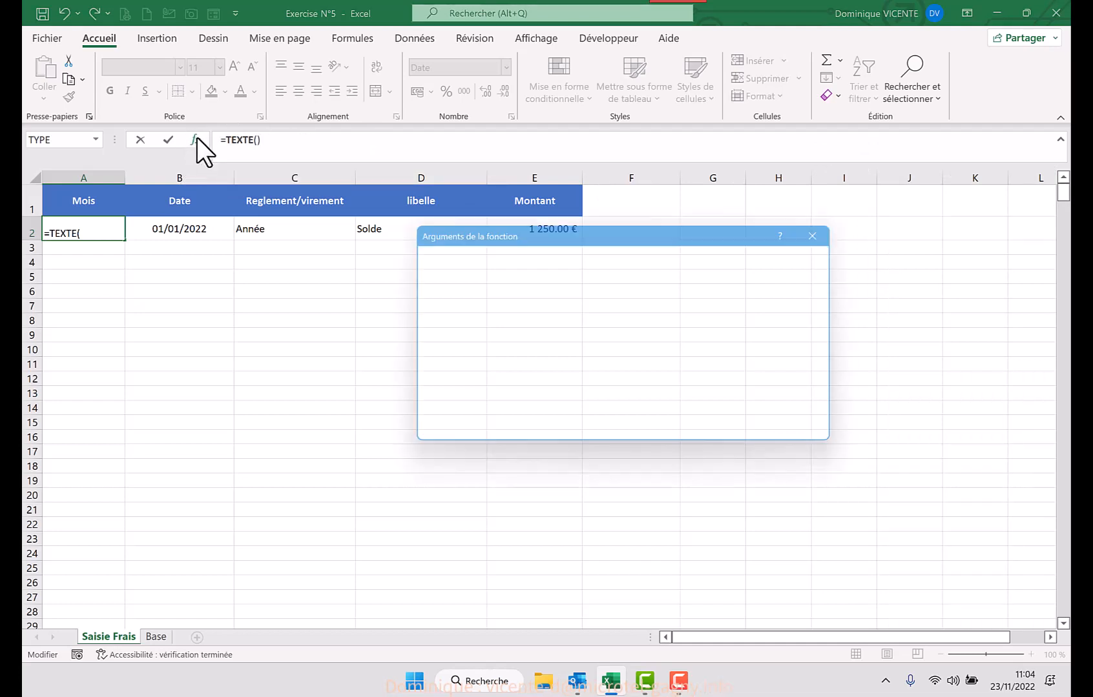
left_click_drag(578, 233, 527, 276)
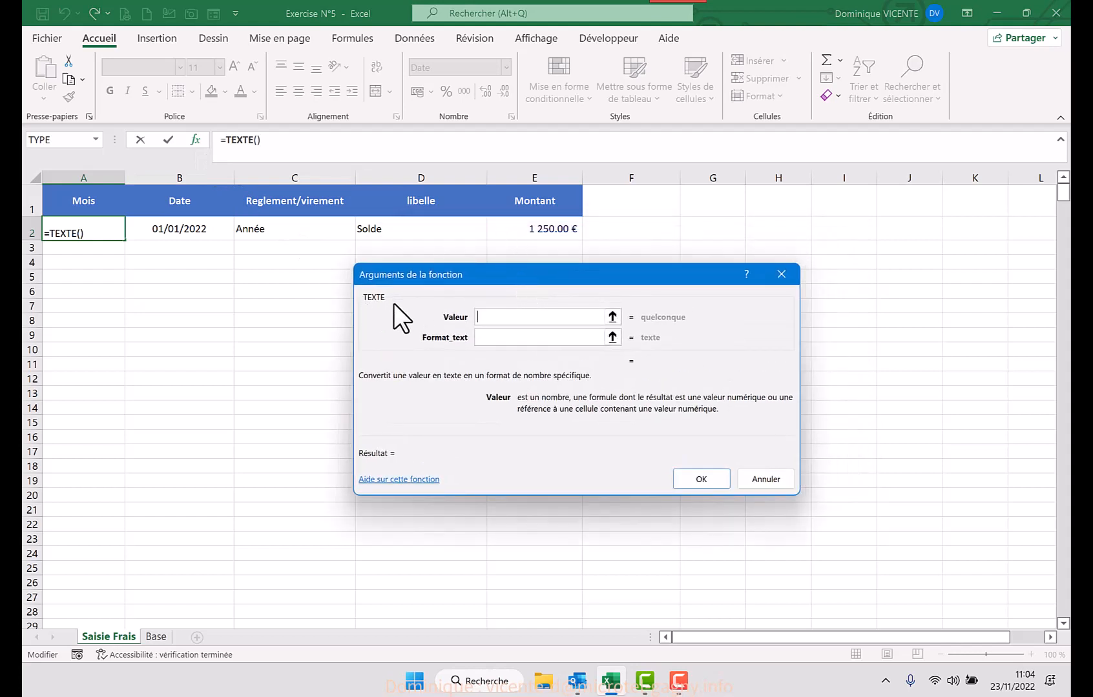
Set the TEXTE arguments to B2 for Valeur and "mmmm-yy" for Format_text
left_click(180, 232)
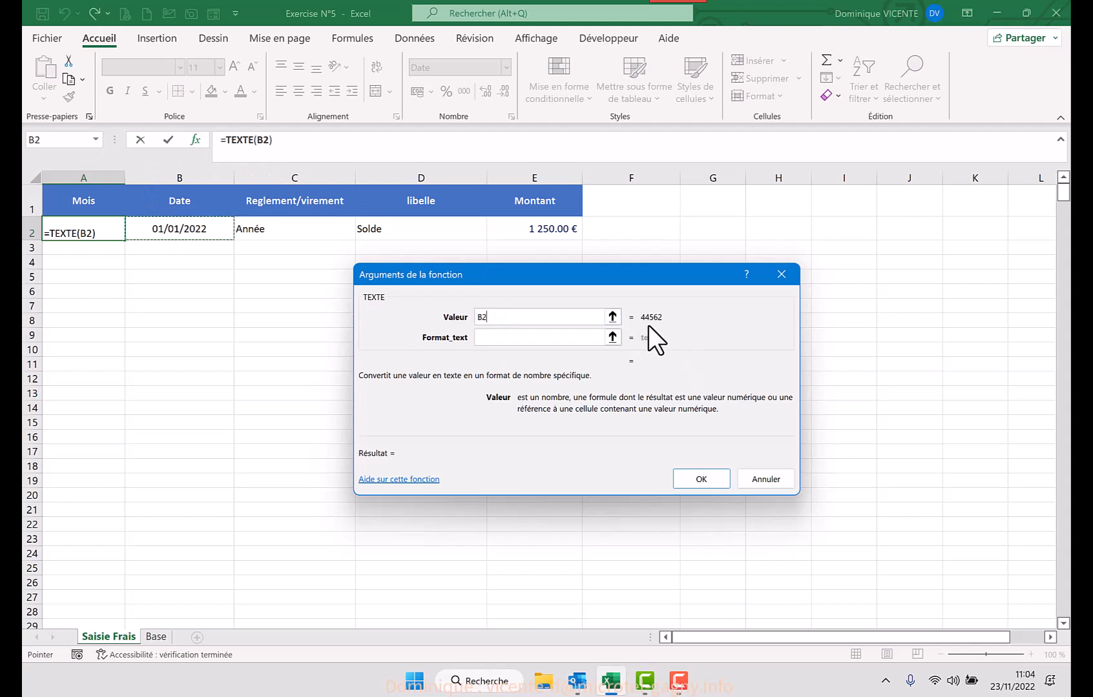
left_click(501, 337)
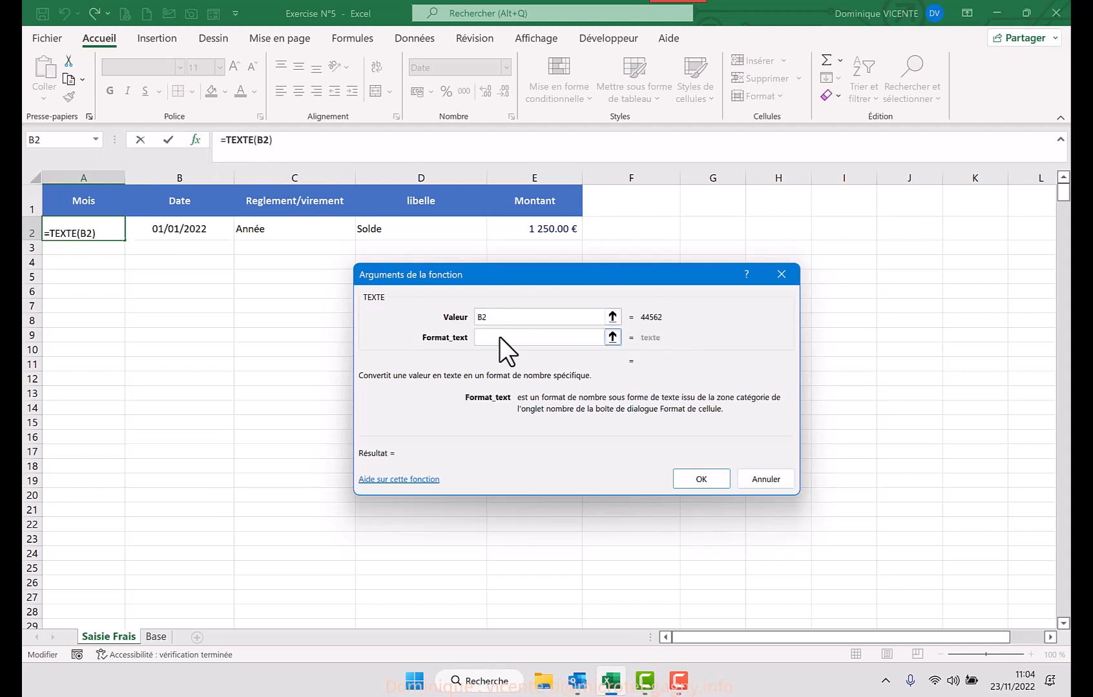
type("\"mmmm")
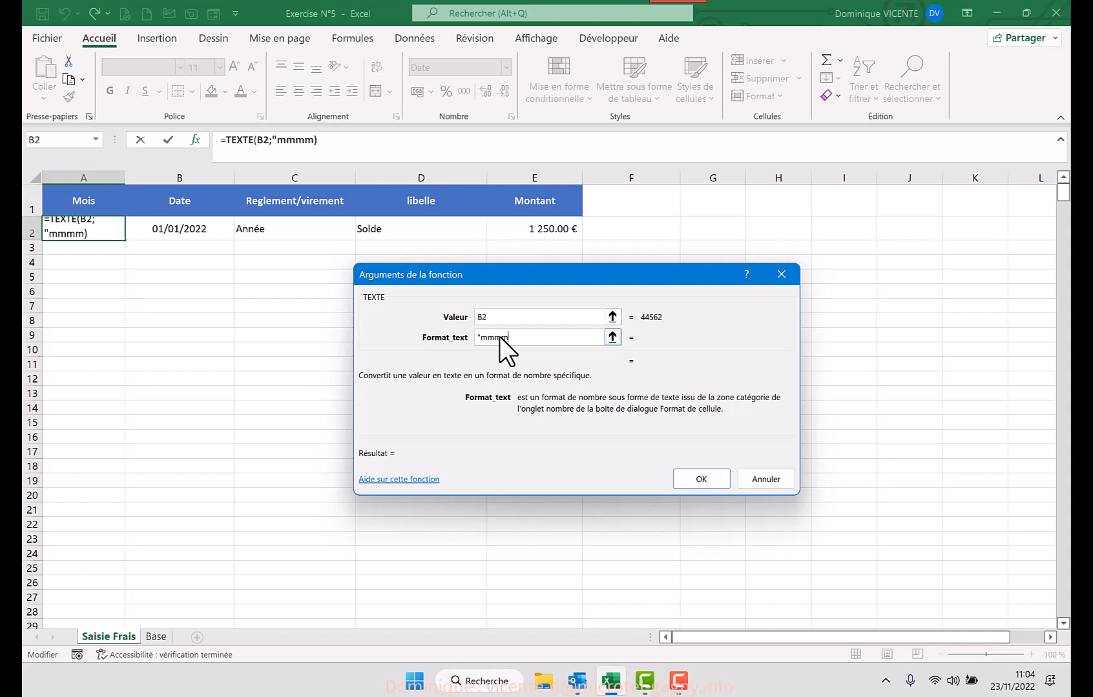
type("-yy\"")
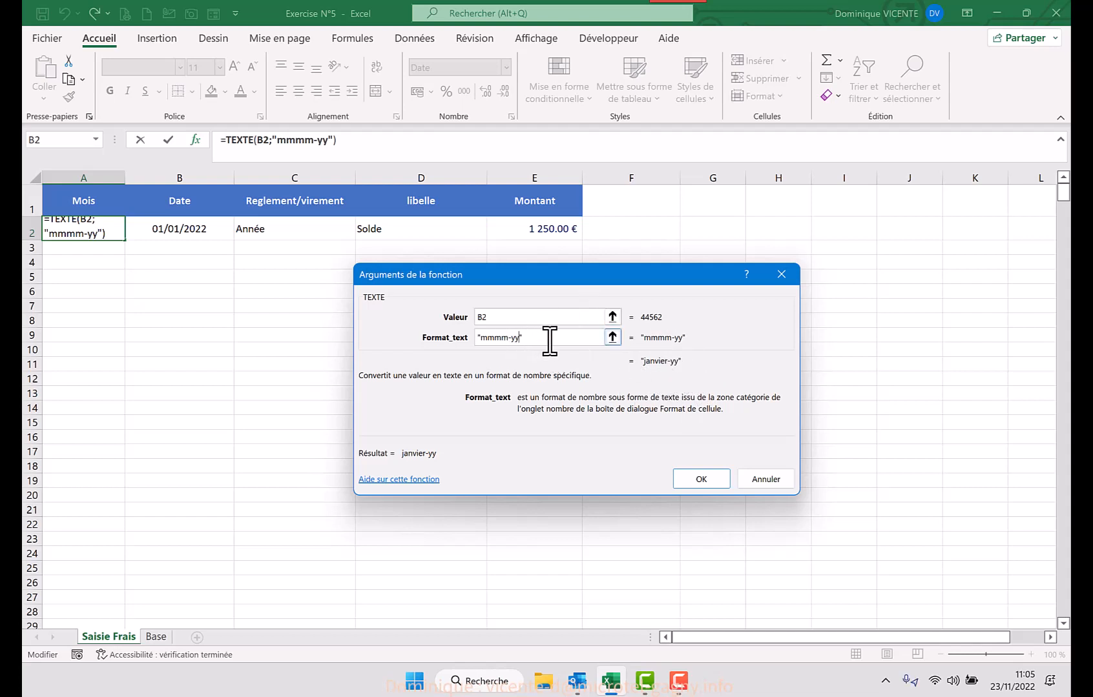
Change Format_text to "mmmm-aa" and validate the TEXTE formula in A2
key("BackSpace")
key("BackSpace")
type("aa")
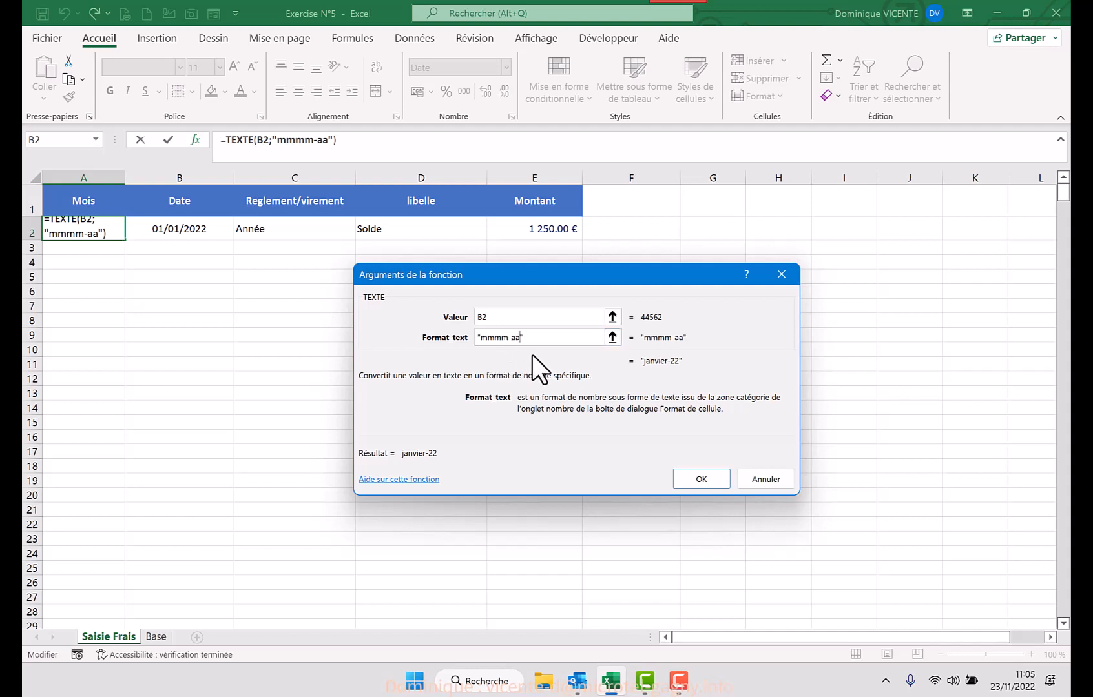
left_click(705, 479)
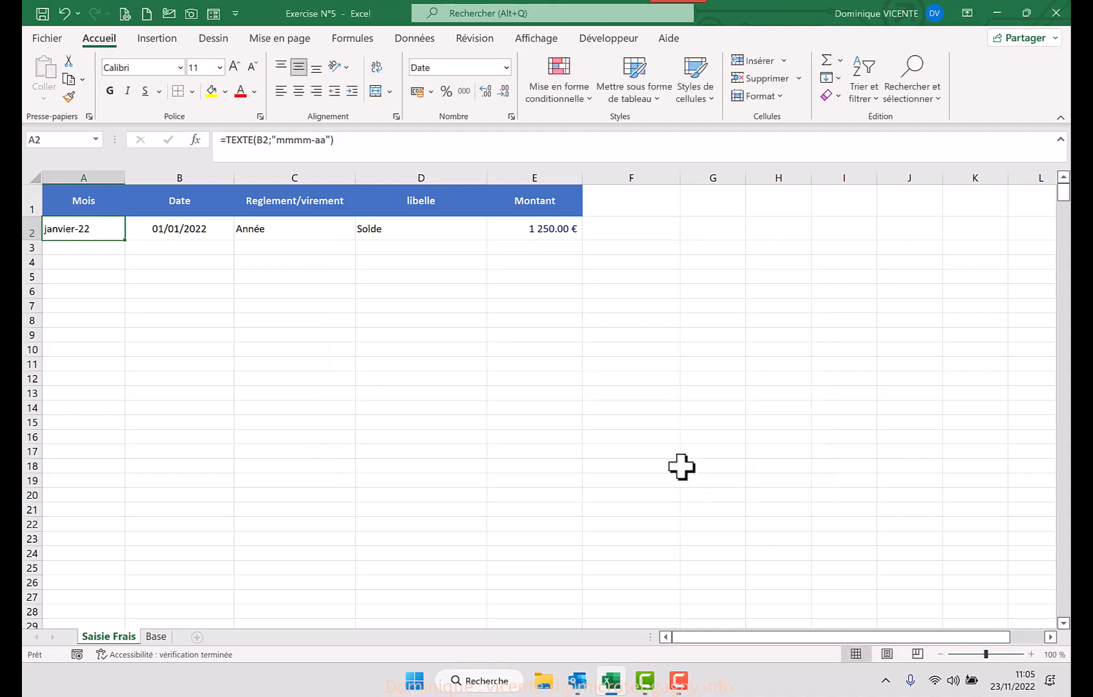
Centre the month in A2 horizontally and indent the text in C2:D2 by one level
left_click(297, 90)
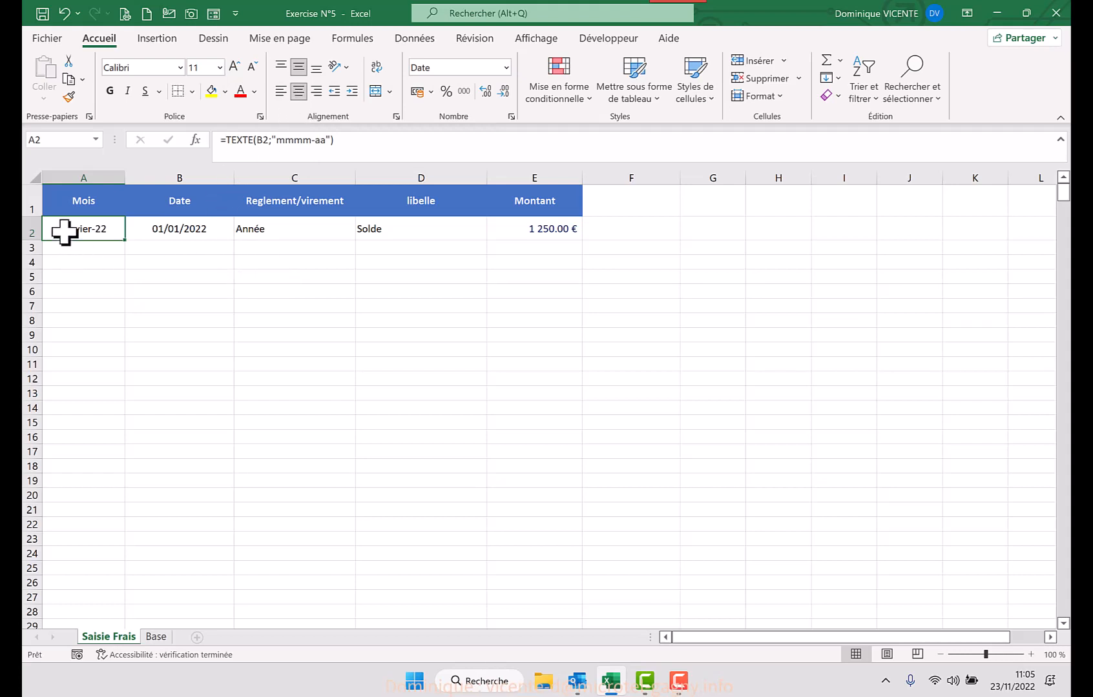
left_click_drag(258, 232, 360, 232)
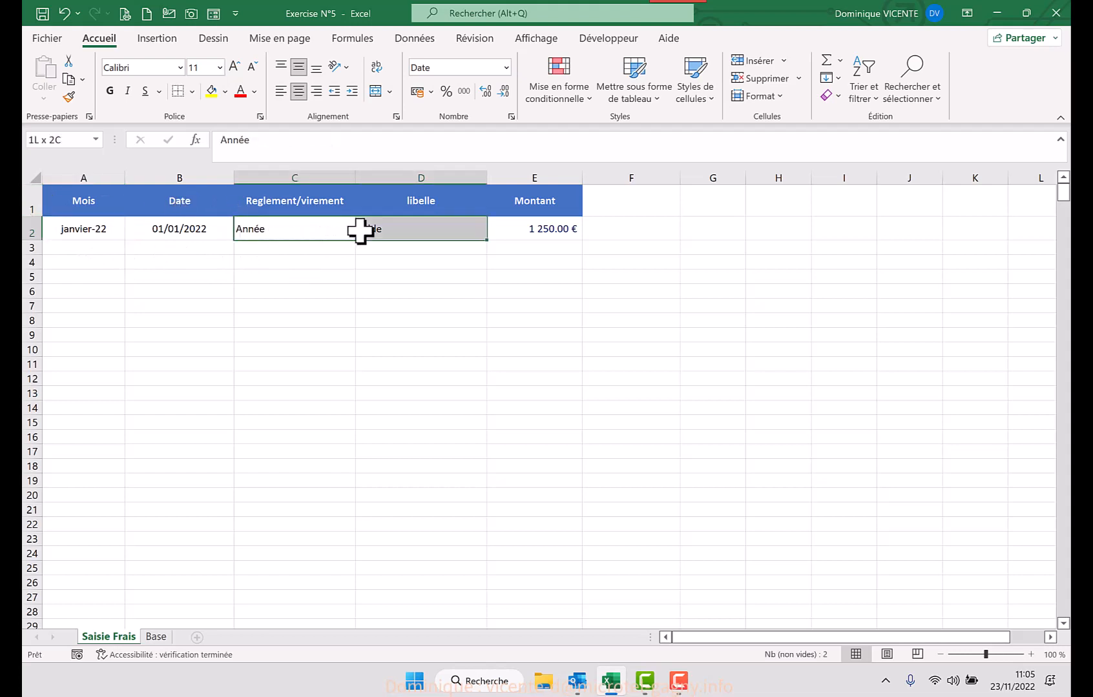
left_click(352, 94)
left_click(294, 289)
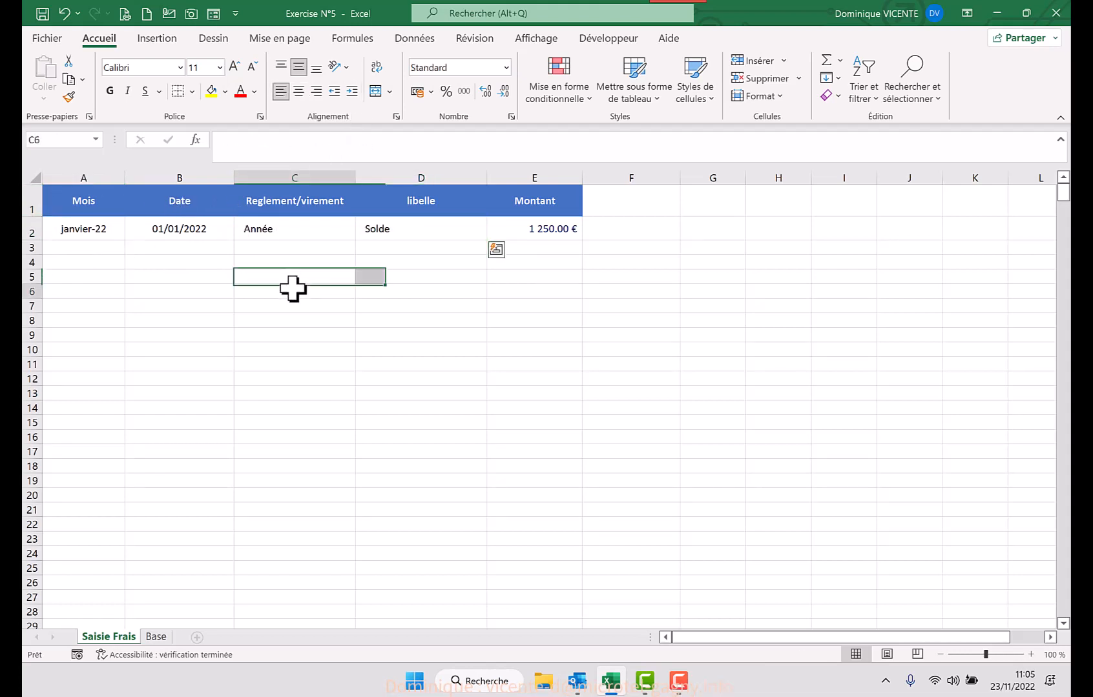
left_click_drag(257, 231, 368, 238)
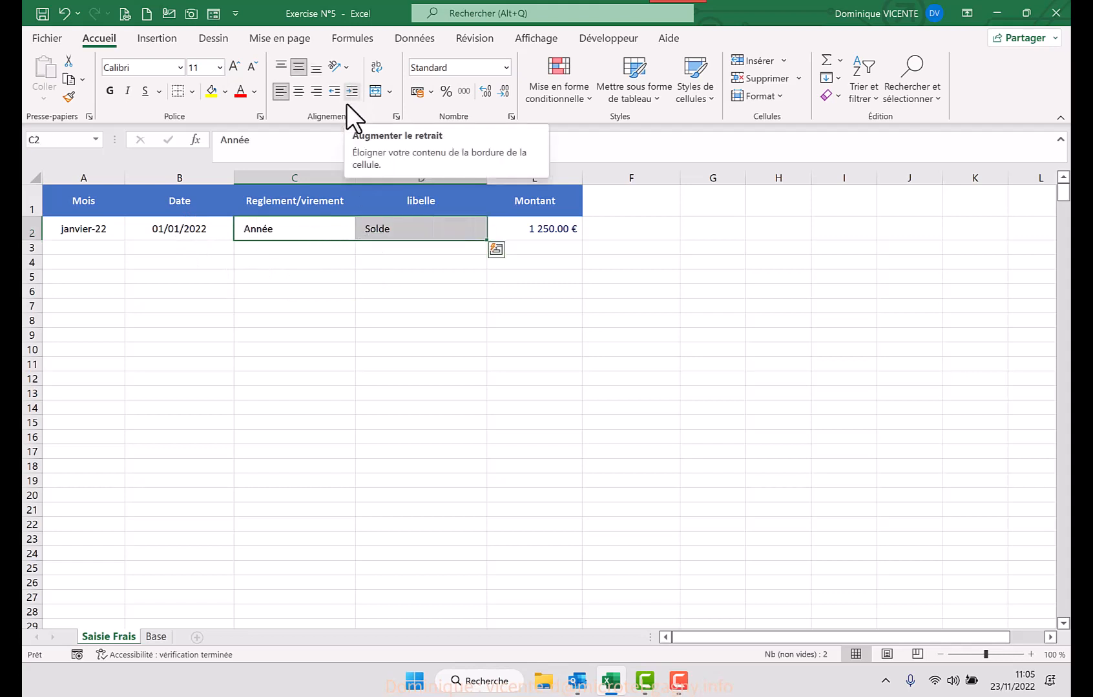
left_click(282, 283)
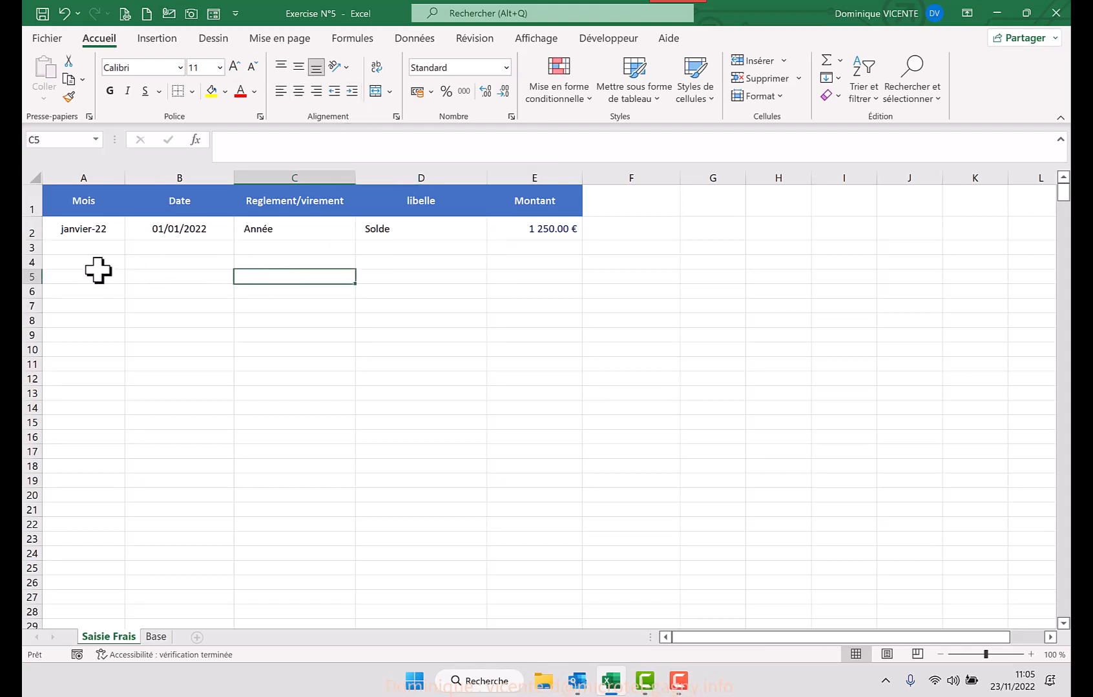
left_click(70, 227)
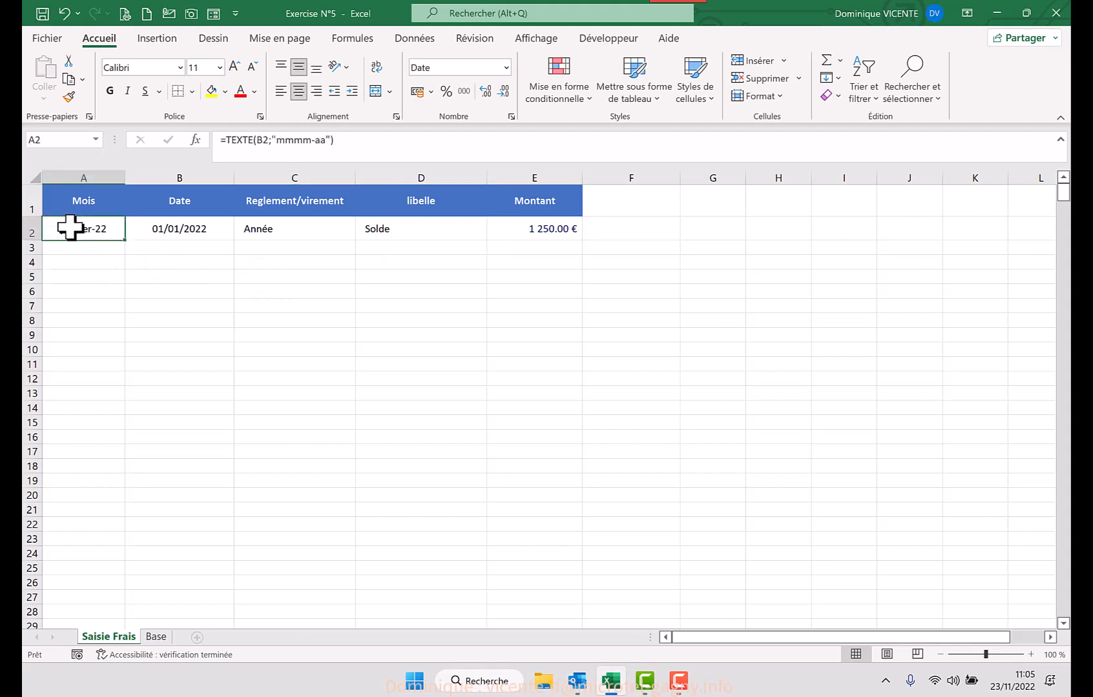
left_click(163, 229)
left_click(280, 220)
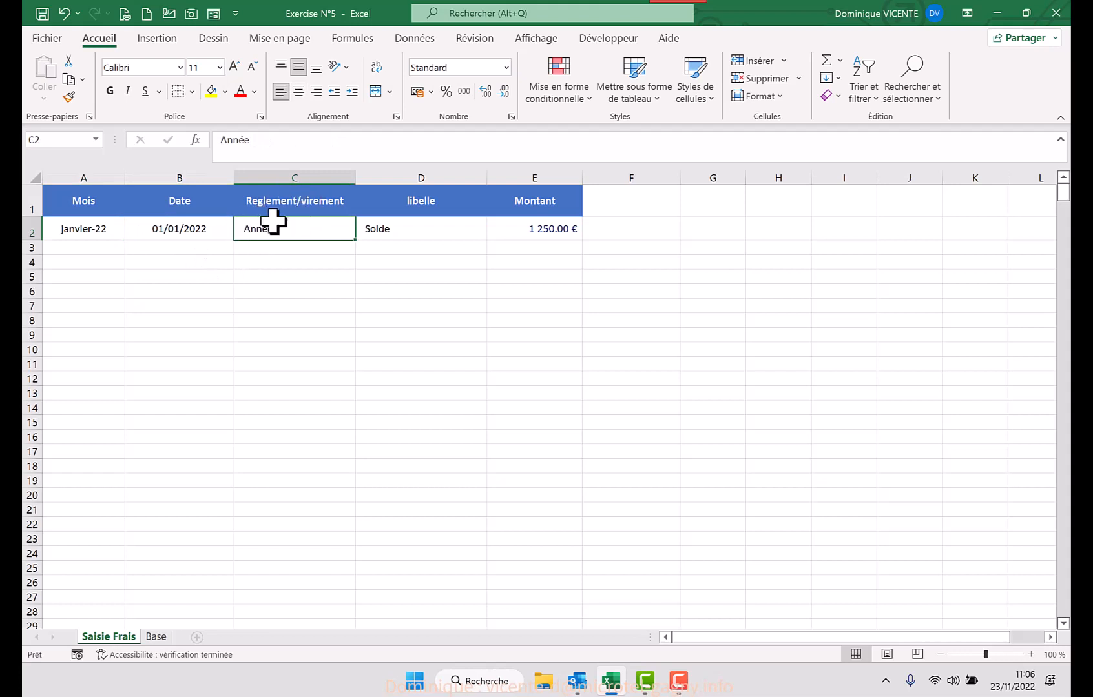
left_click(382, 228)
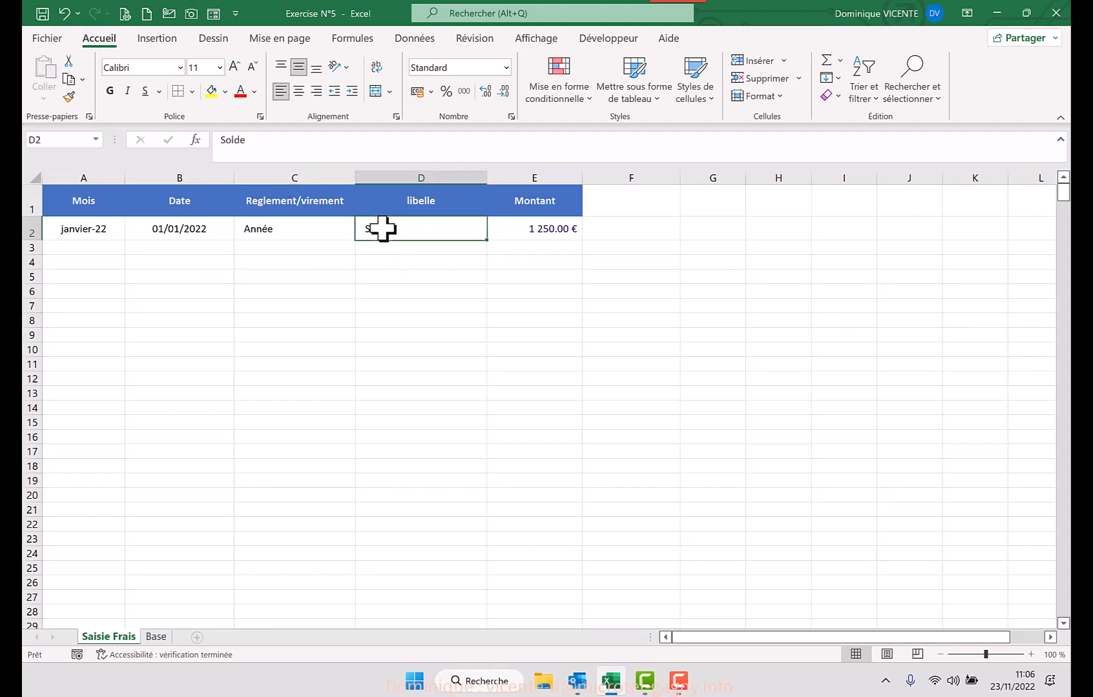
left_click(527, 234)
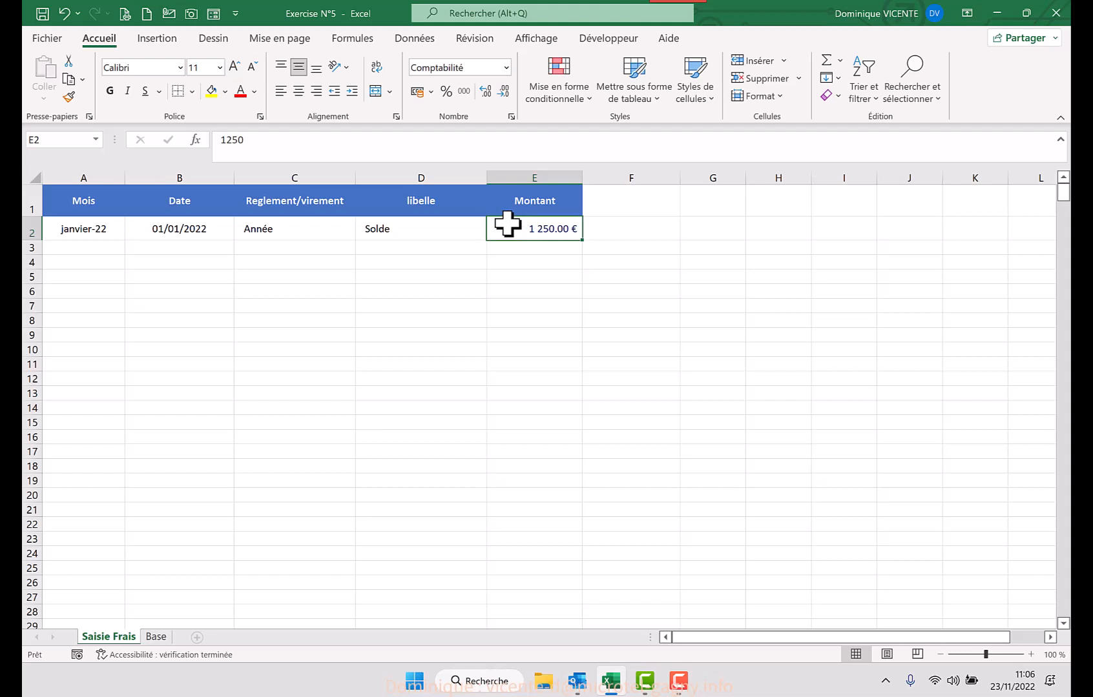
Convert the range A1:E2 into a table with headers
left_click(280, 234)
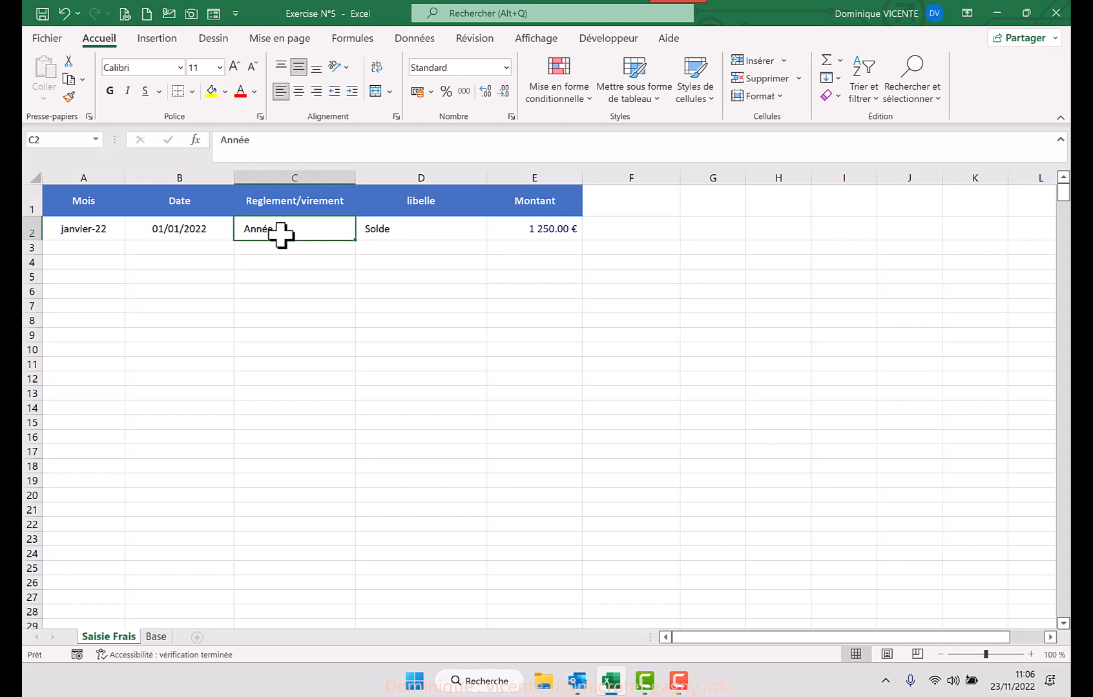
left_click(155, 38)
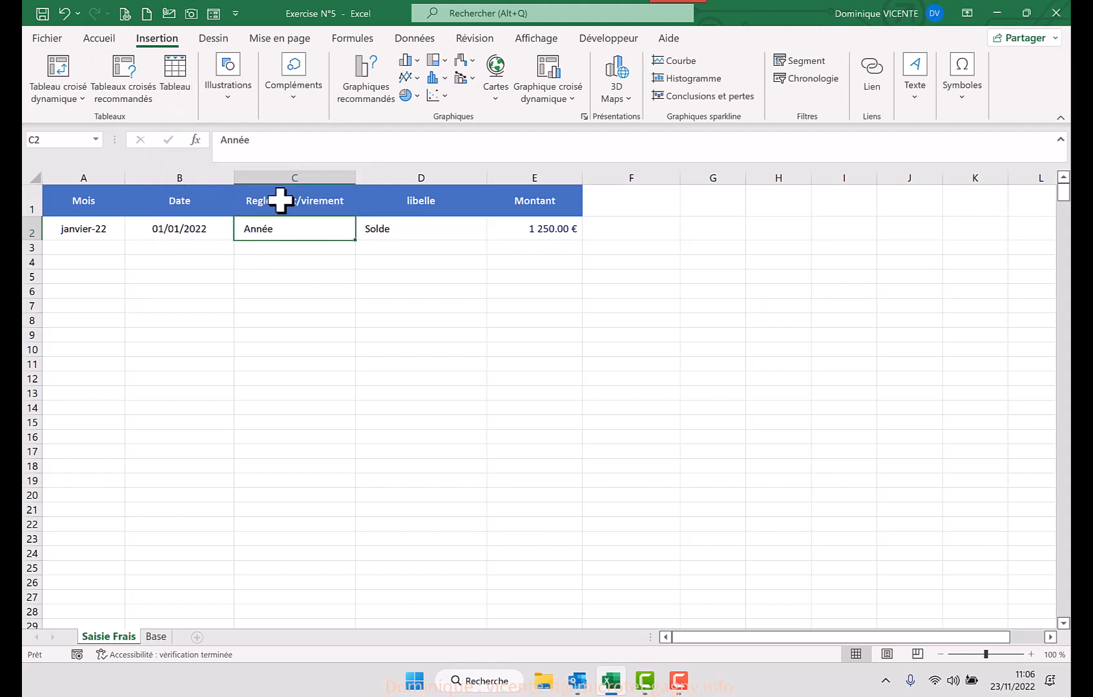
key("ctrl+l")
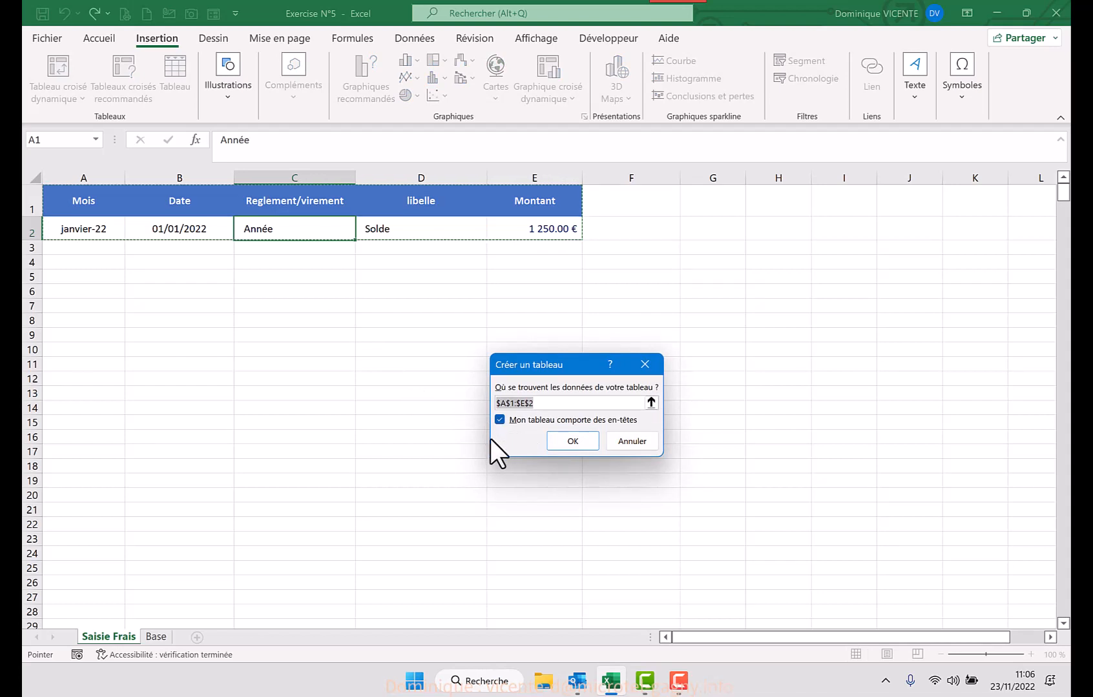
left_click(563, 443)
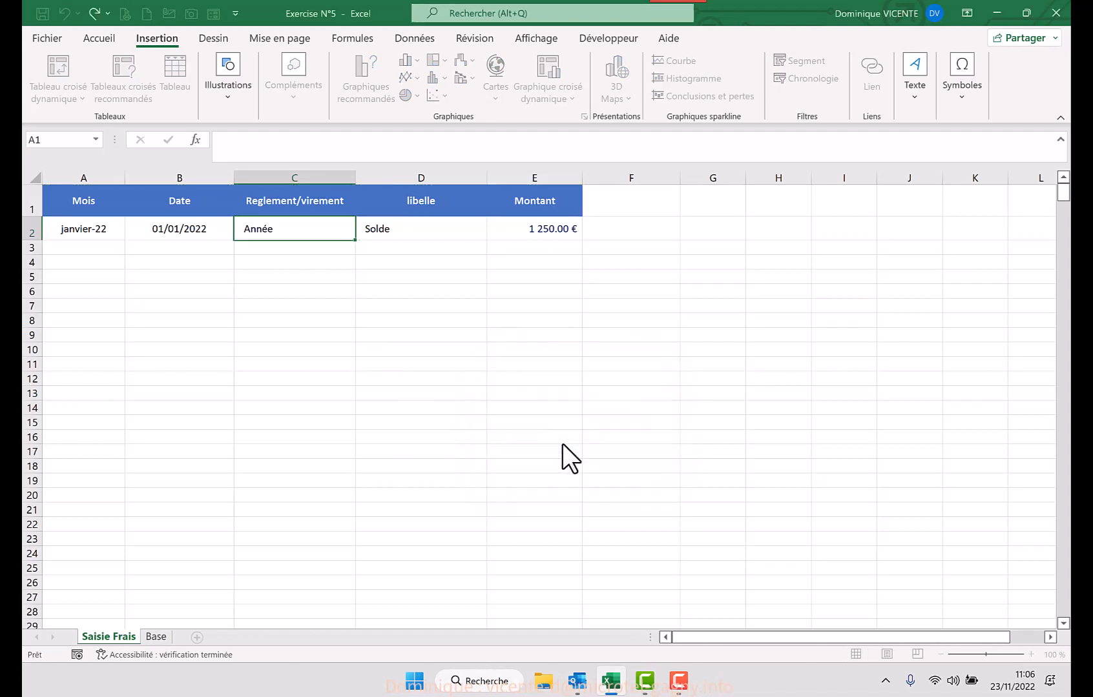
Hide the filter buttons in the new table's header row
left_click(197, 260)
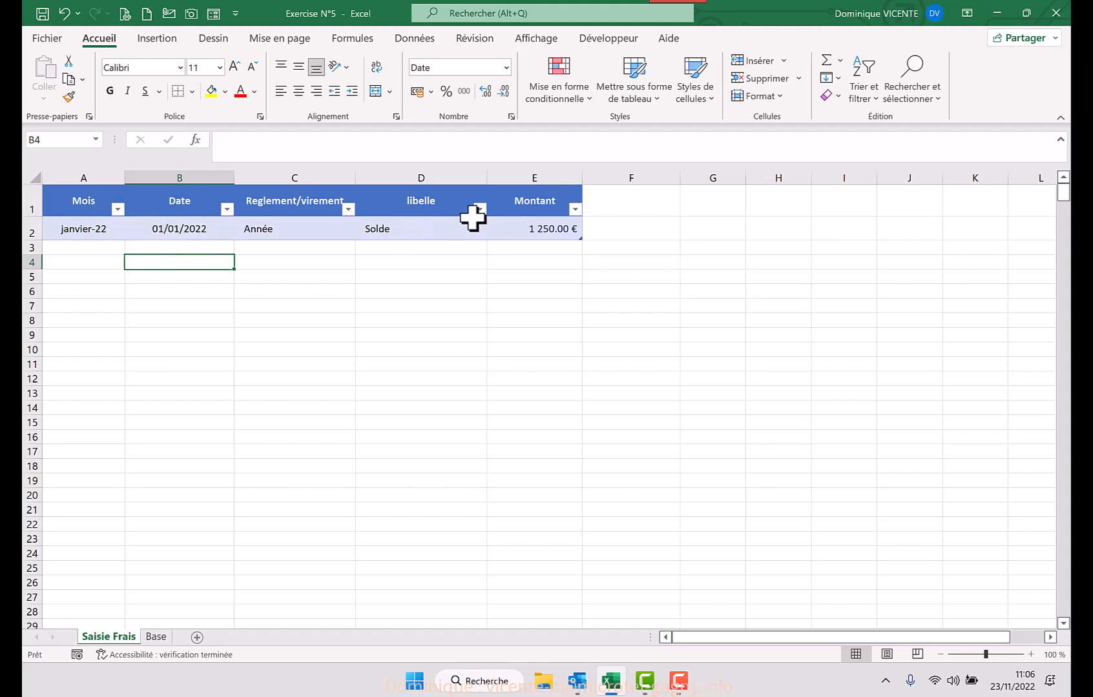
left_click(410, 228)
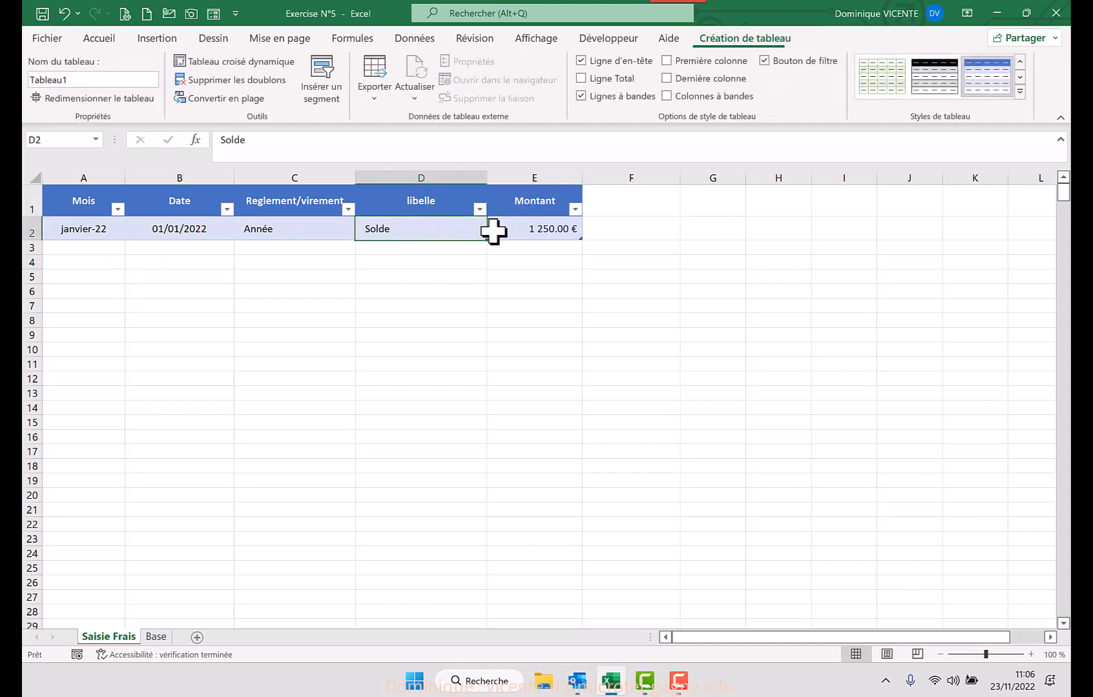
left_click(764, 61)
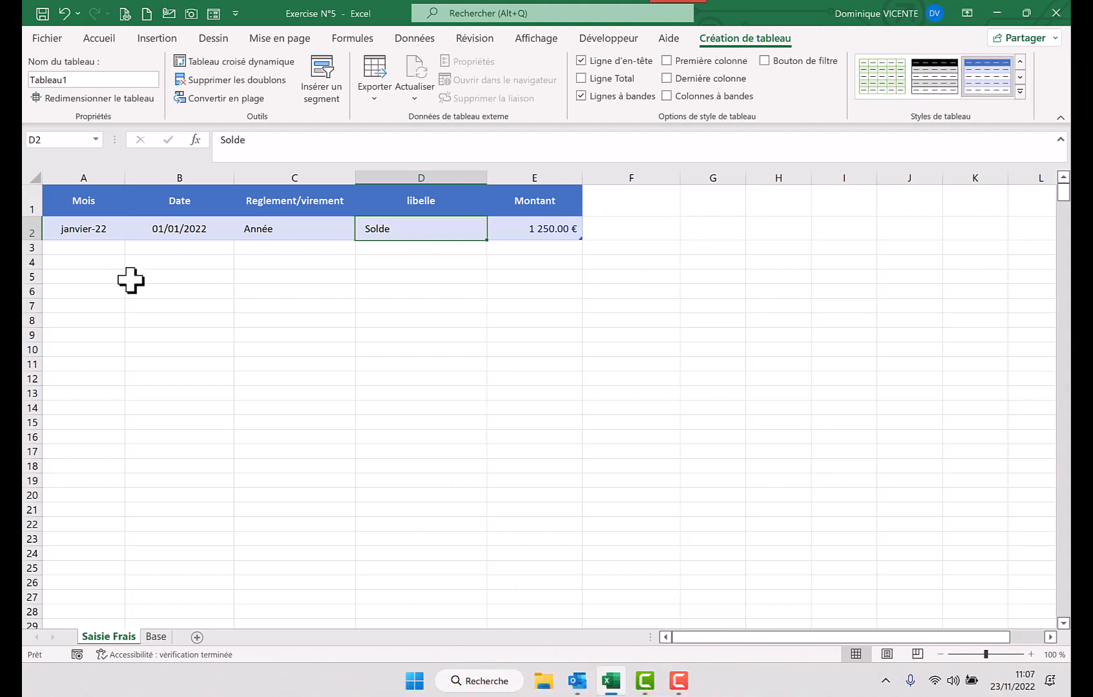
Rename the table as Bancaire
left_click(92, 227)
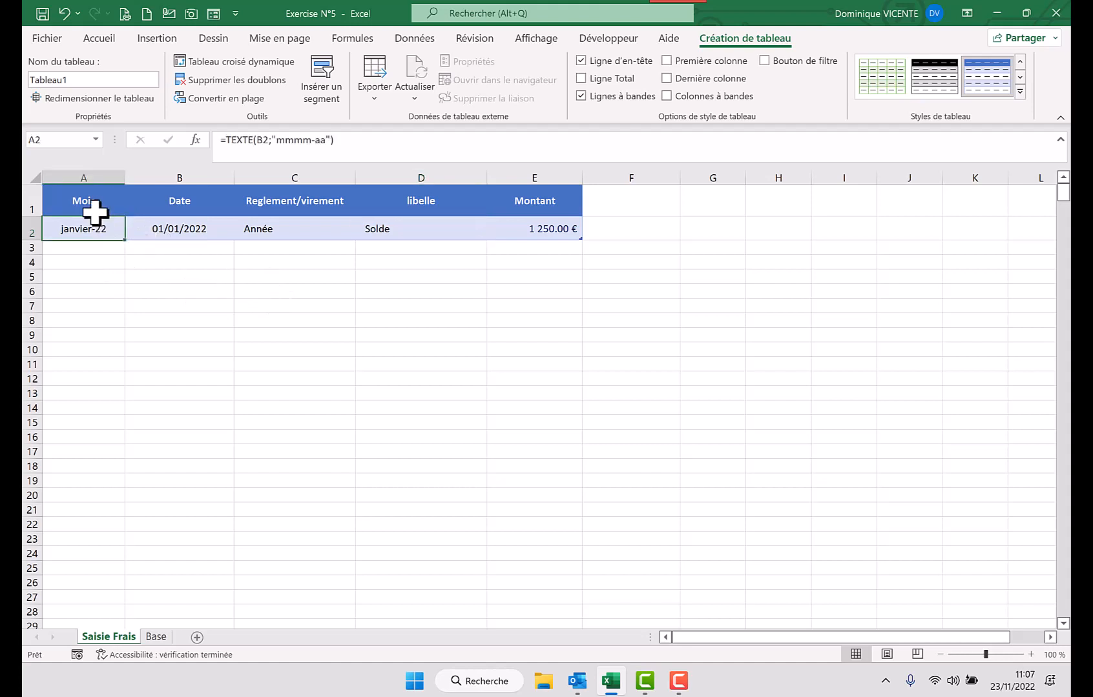
left_click(151, 204)
left_click(153, 226)
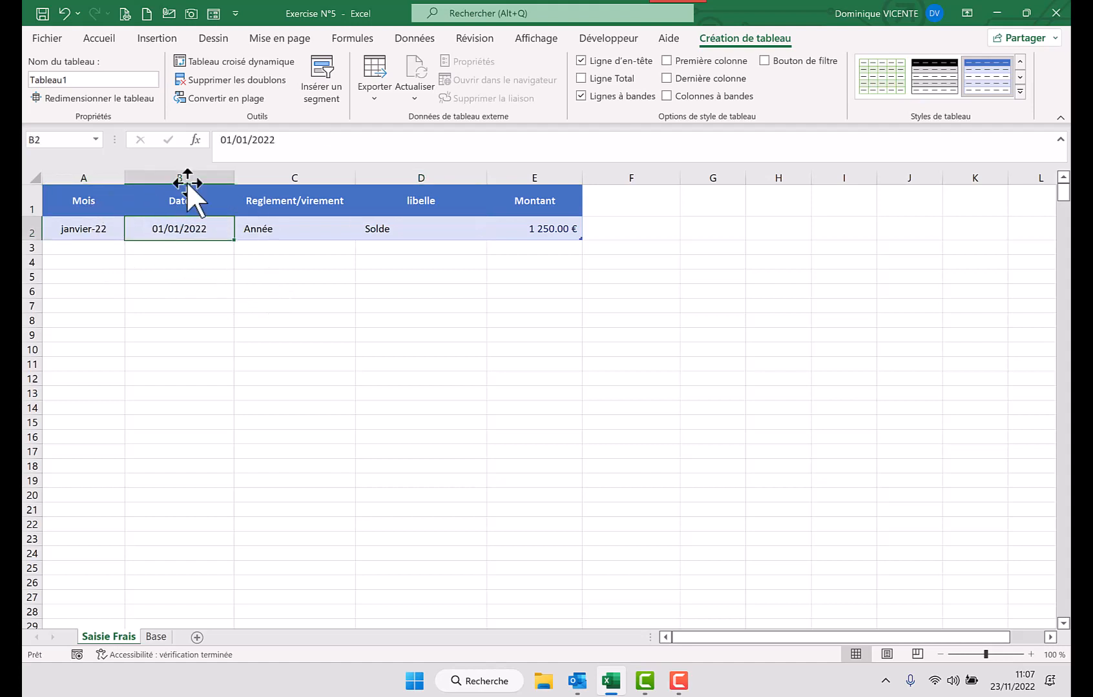
left_click(76, 79)
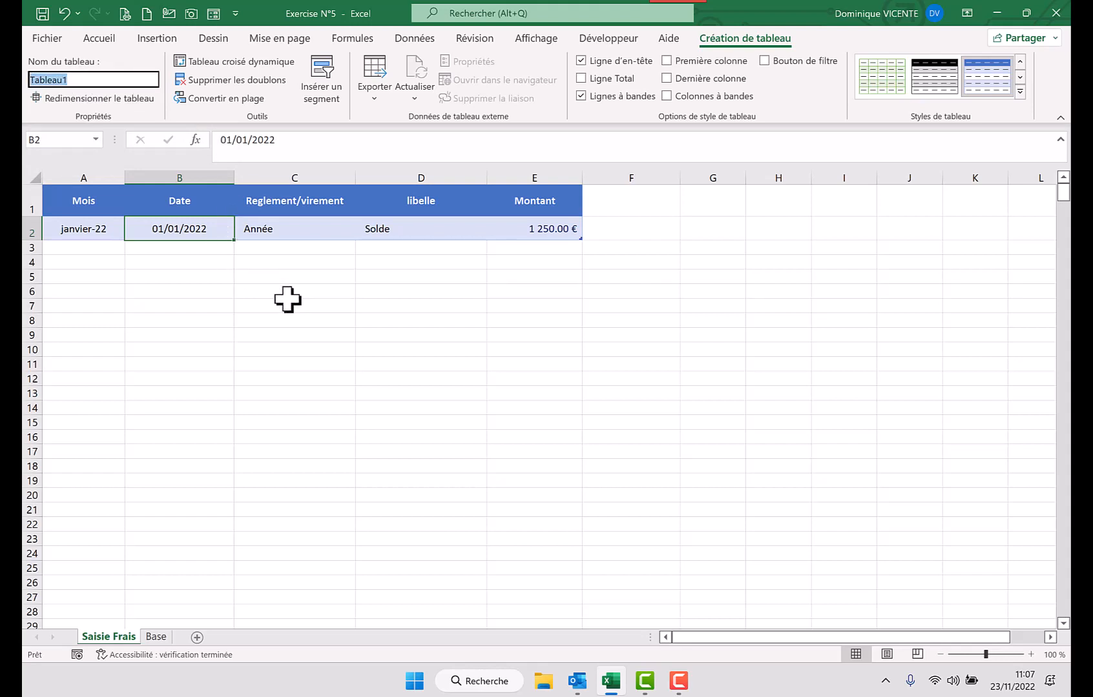
type("Bancaire")
key("Return")
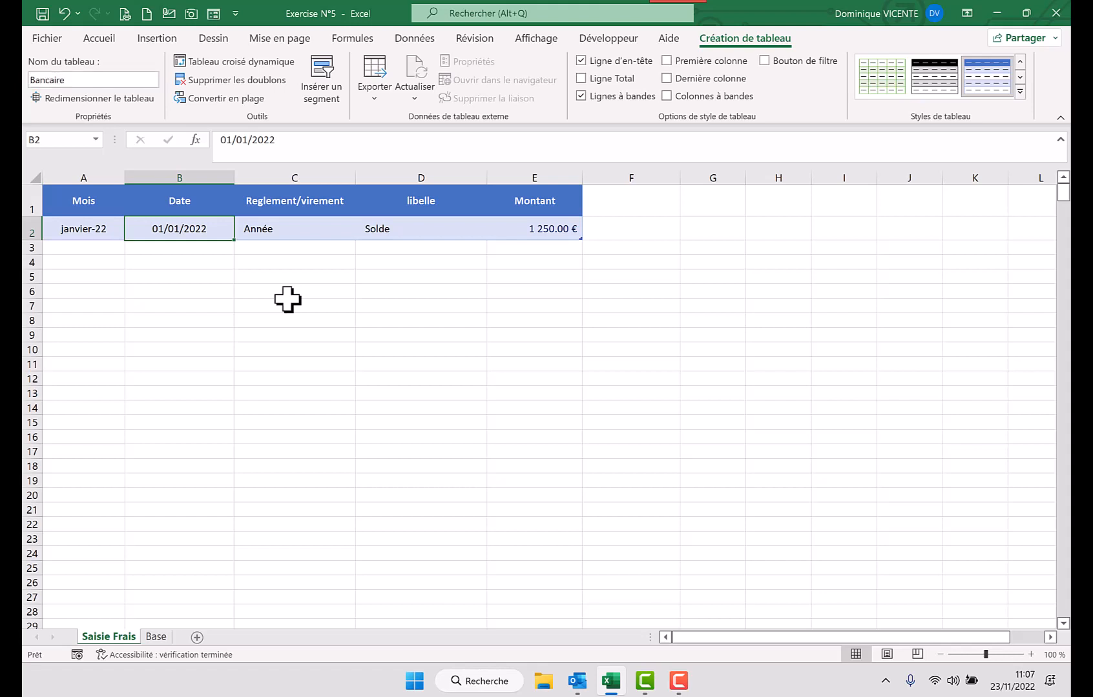
Move to an empty cell outside the table and jump to the named range Bancaire to check it
left_click(955, 389)
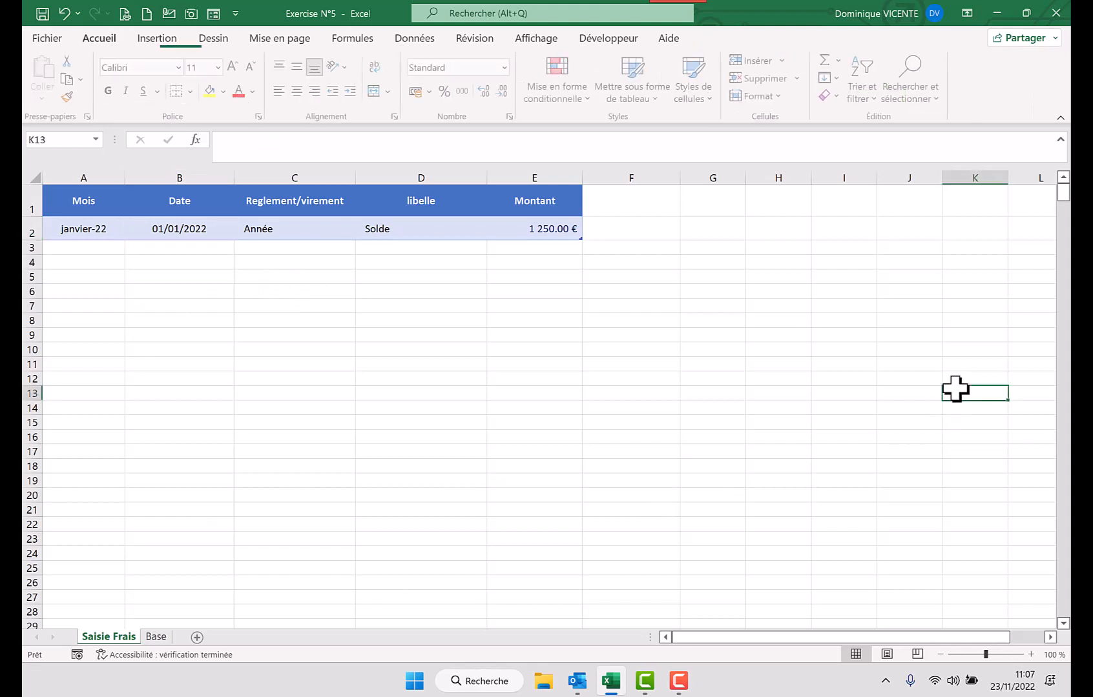
left_click(96, 140)
left_click(58, 157)
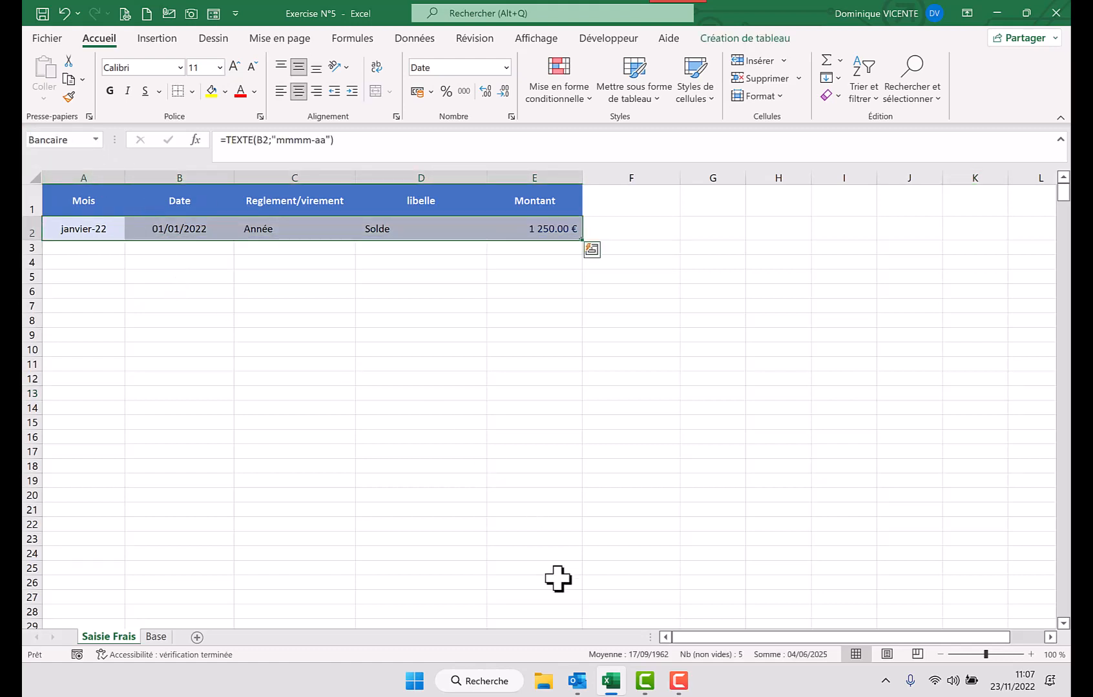
left_click(684, 684)
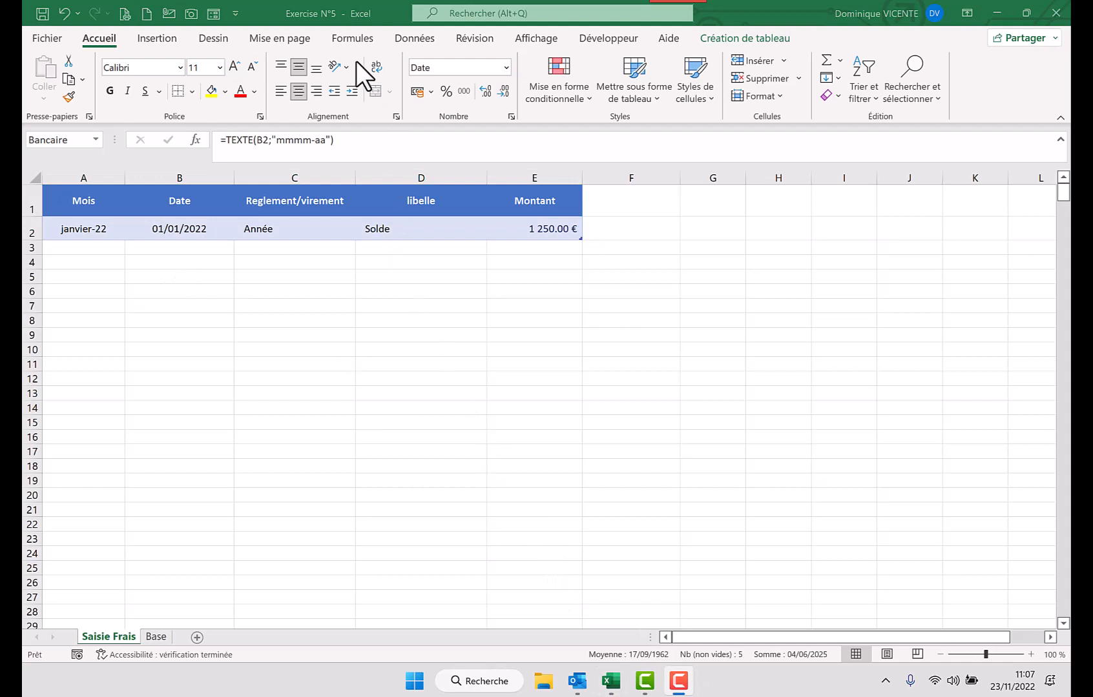
left_click(544, 443)
left_click(151, 634)
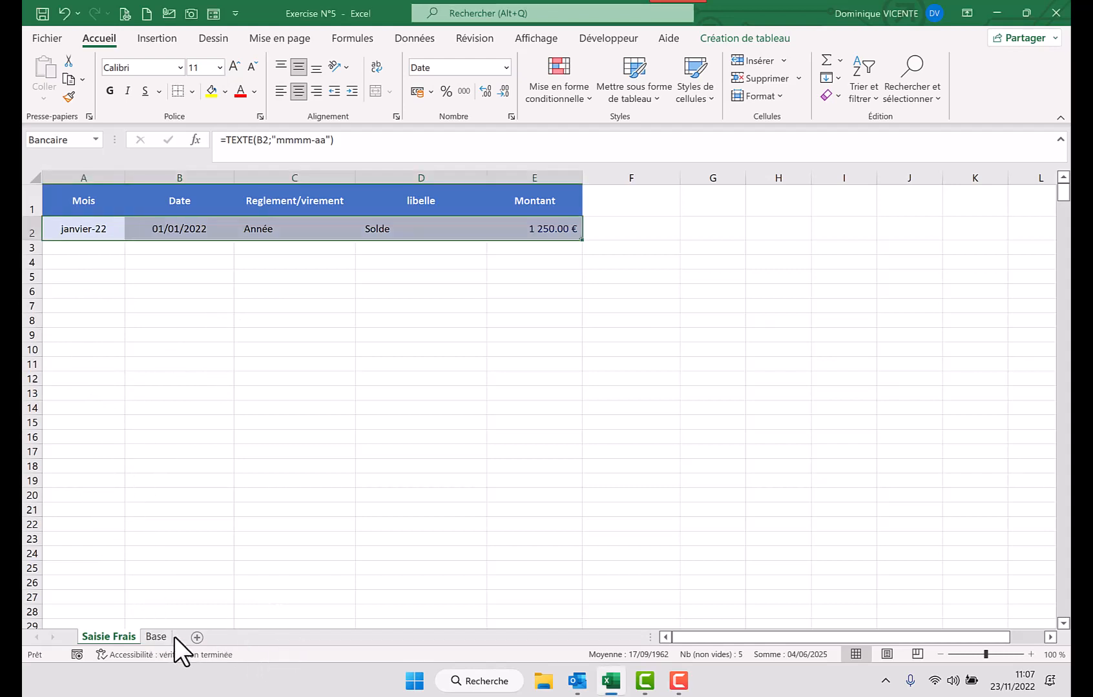
left_click(155, 635)
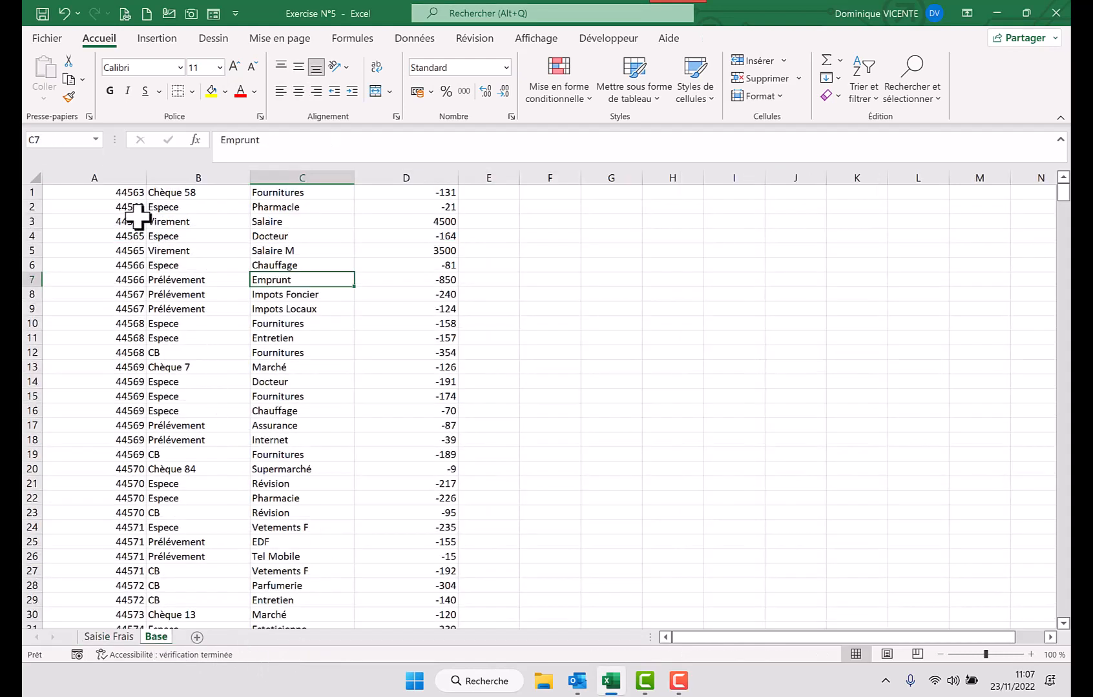
left_click(93, 193)
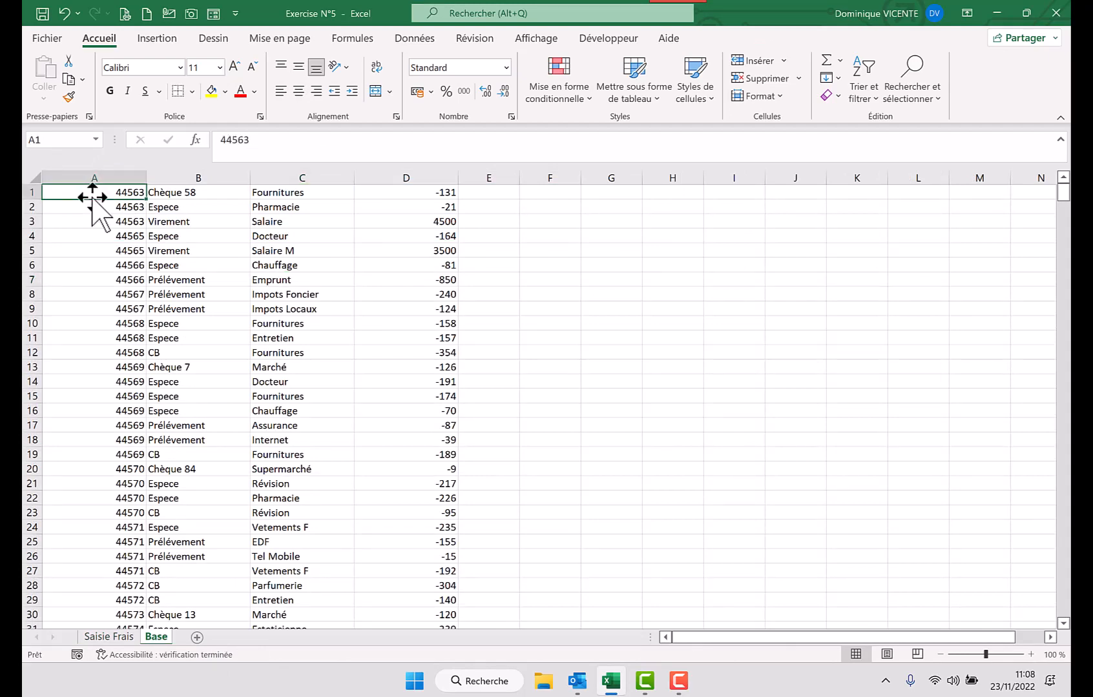
key("ctrl+shift+End")
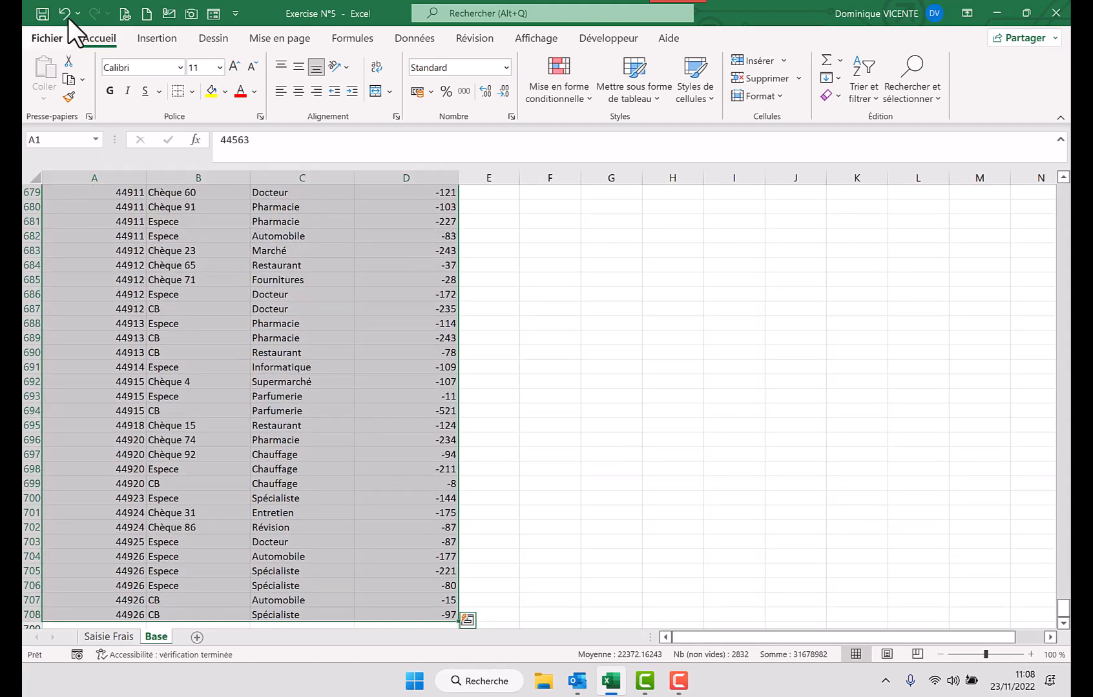
key("ctrl+Page_Up")
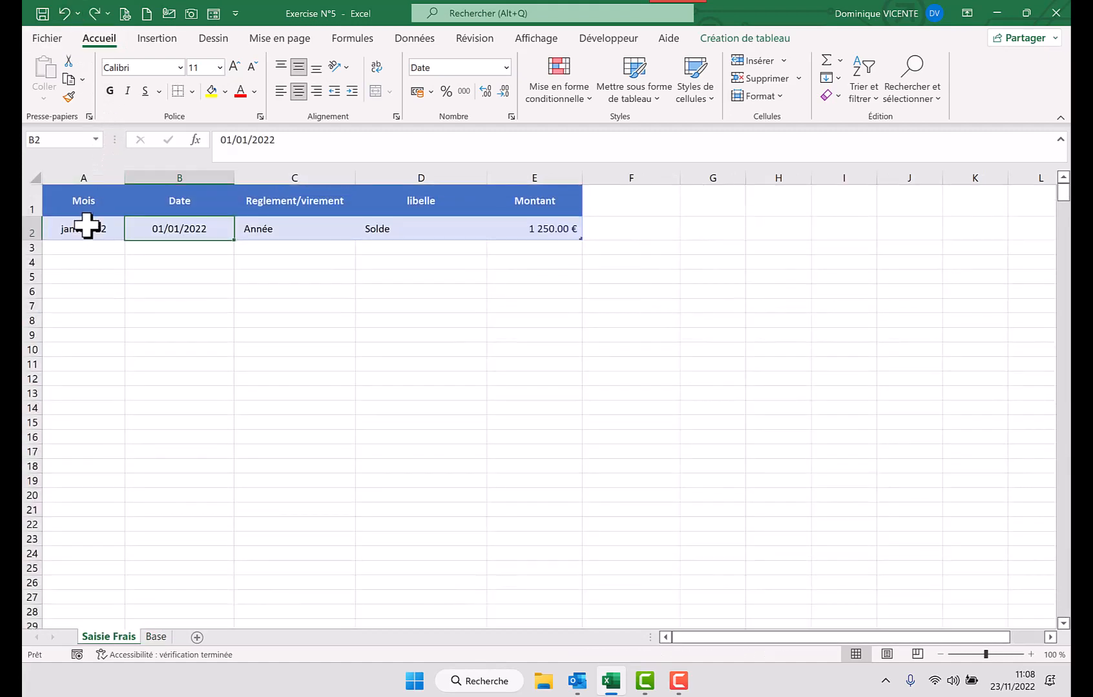
Select all the data on the Base sheet, A1:D708, and copy it
left_click(153, 638)
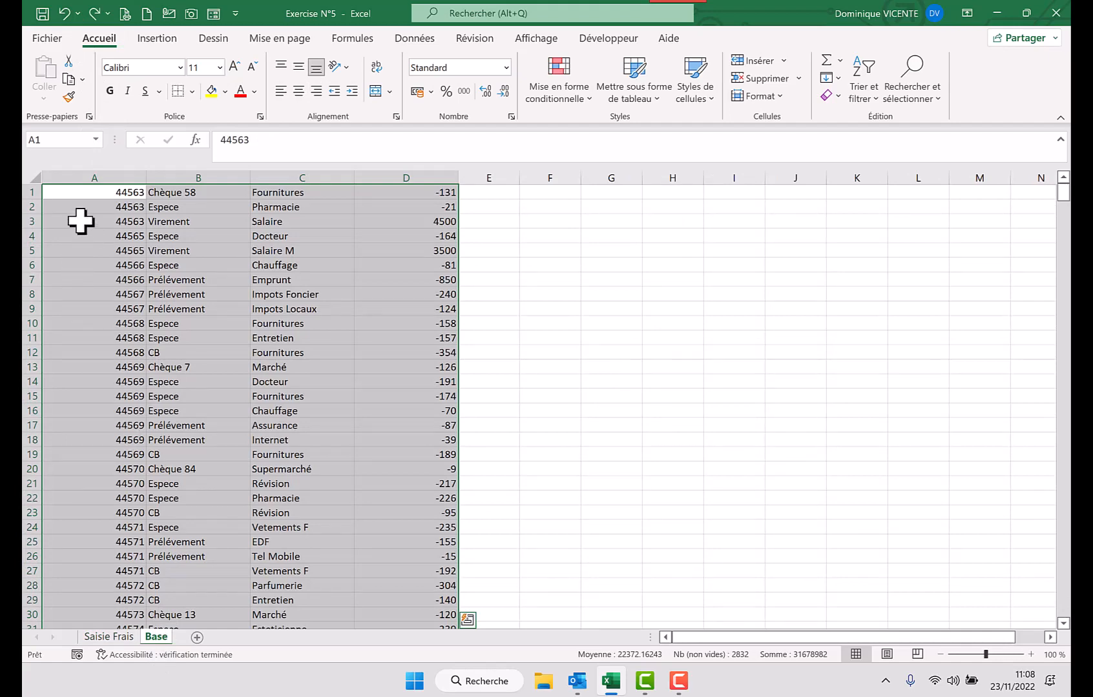
left_click(78, 191)
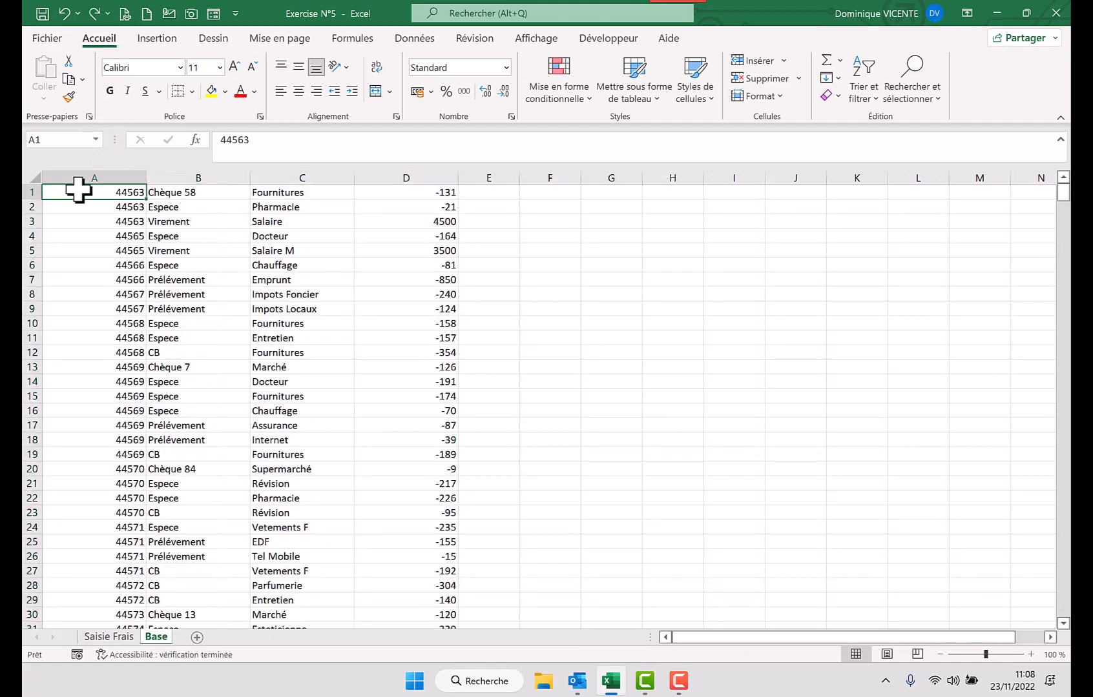
key("ctrl+a")
key("ctrl+q")
left_click(68, 195)
key("ctrl+shift+End")
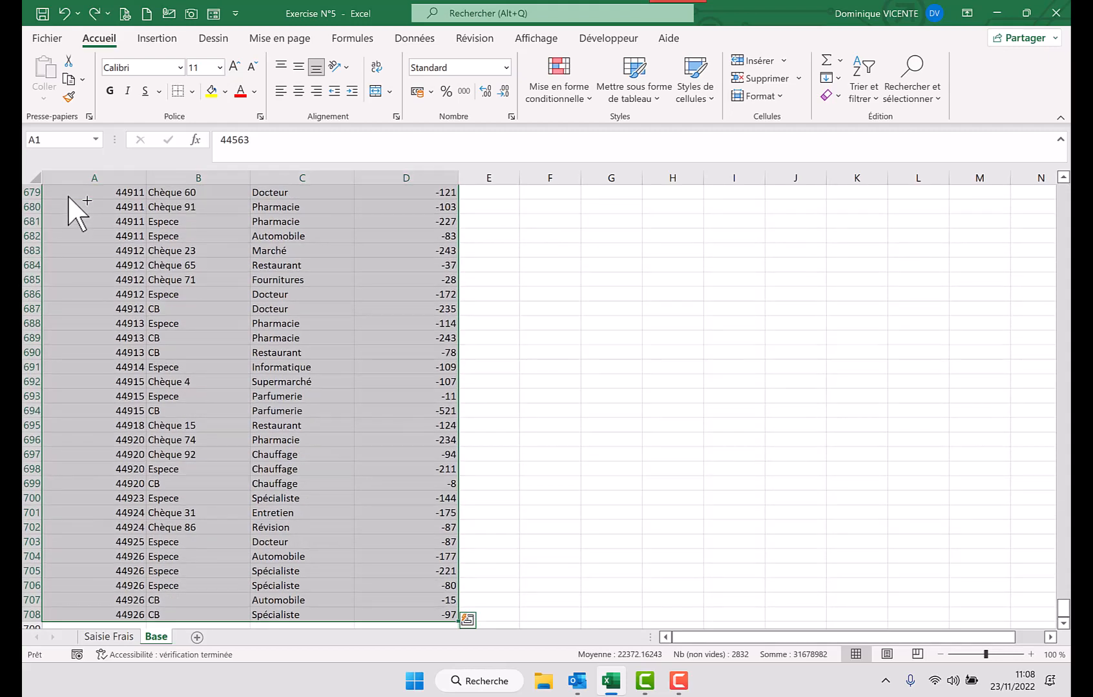
key("ctrl+c")
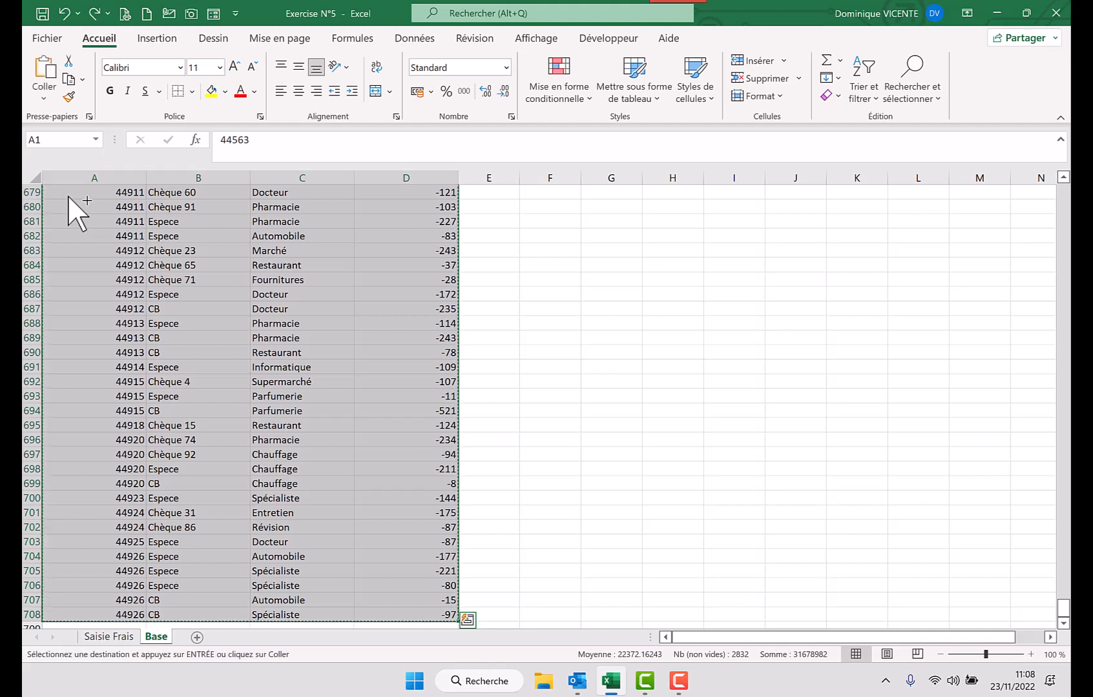
Paste the copied data into the Saisie Frais sheet starting at B3, directly below the table's first entry
left_click(104, 640)
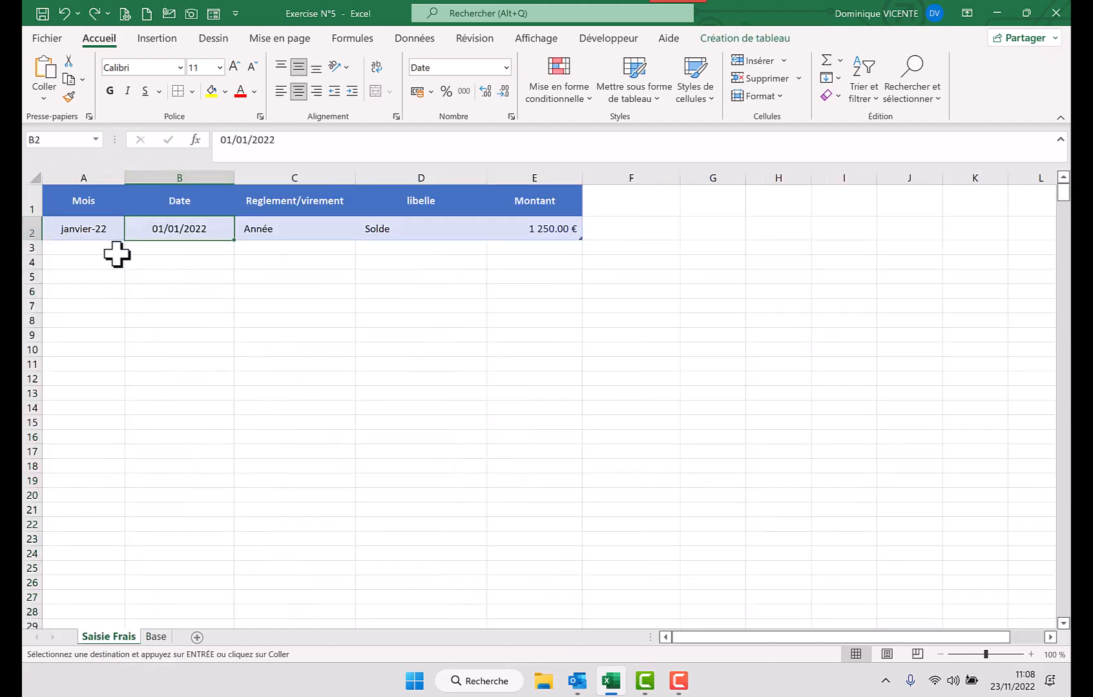
left_click(151, 251)
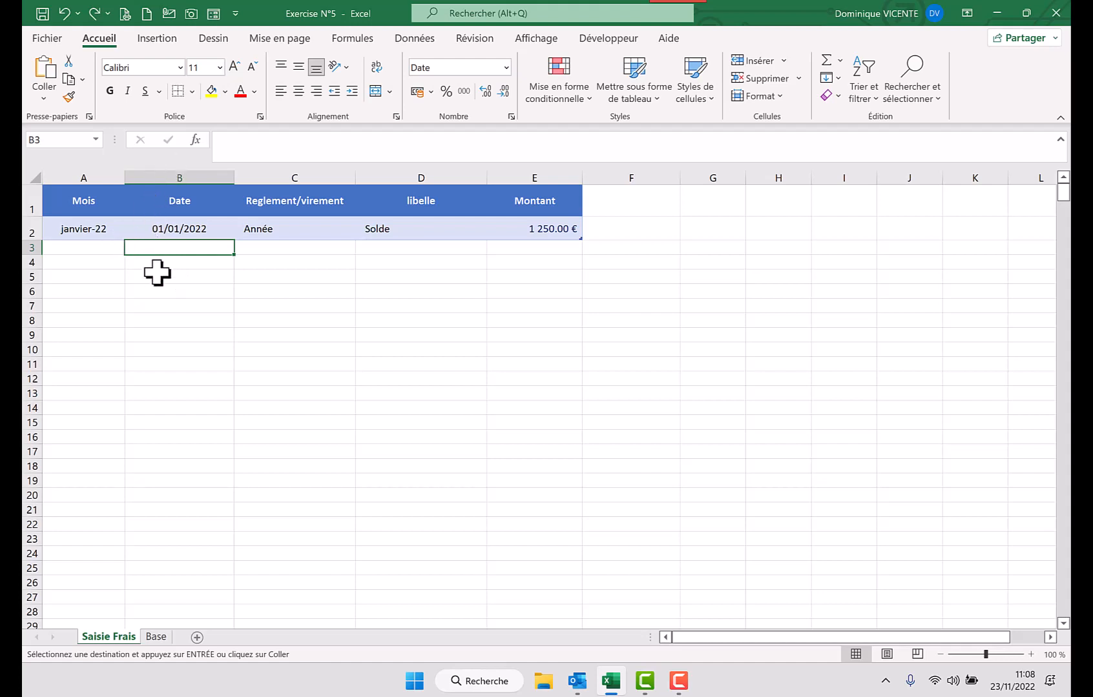
key("ctrl+v")
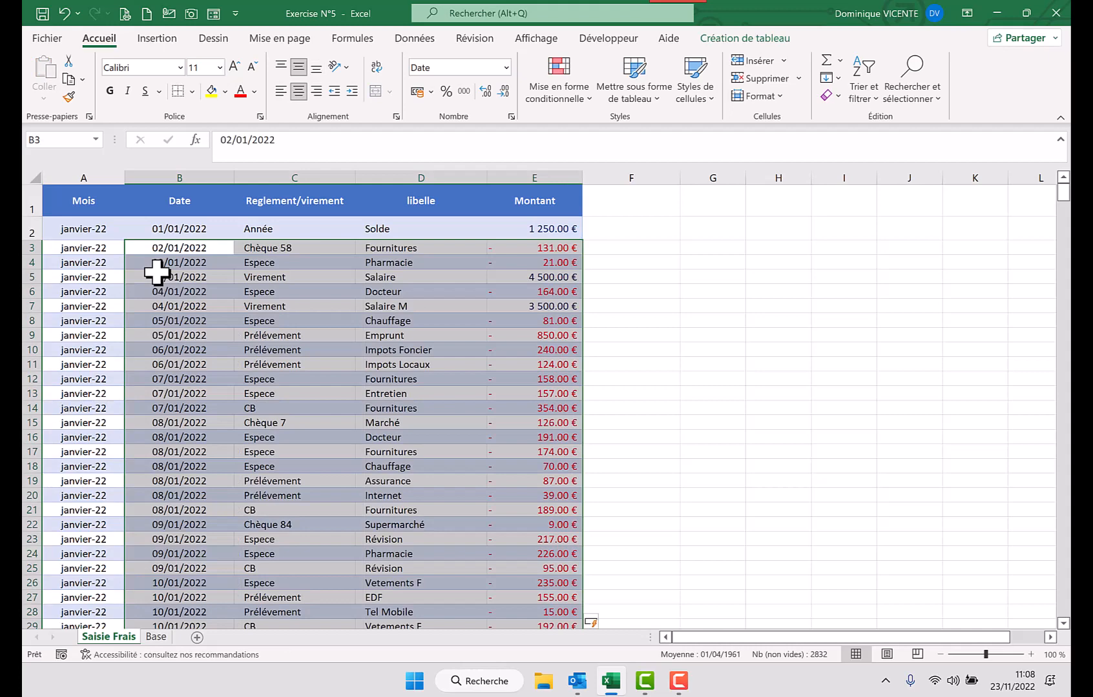
left_click(652, 349)
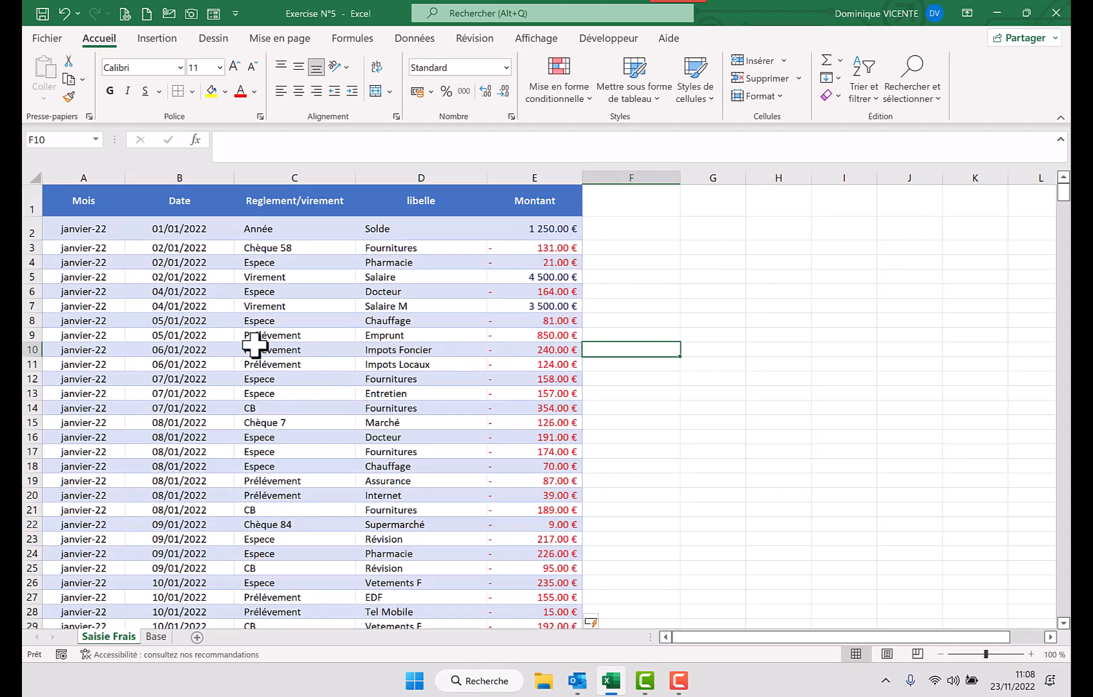
Examine the months in the Mois column against the dates of the pasted rows down the Saisie Frais table
scroll(171, 491, "down", 8)
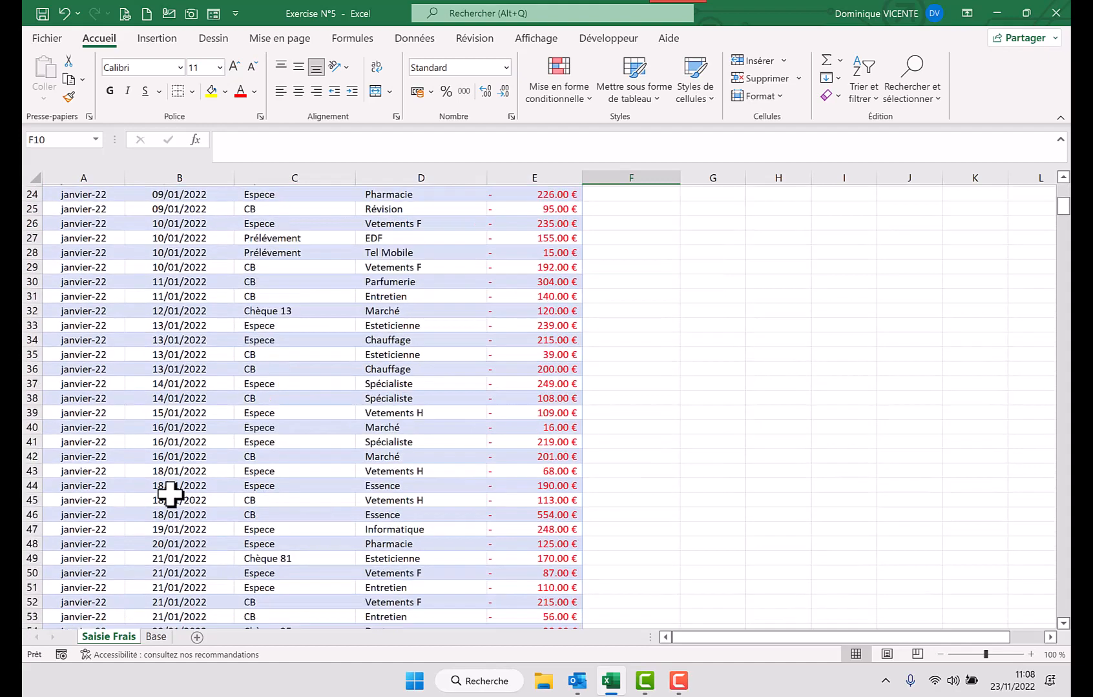
scroll(171, 494, "down", 5)
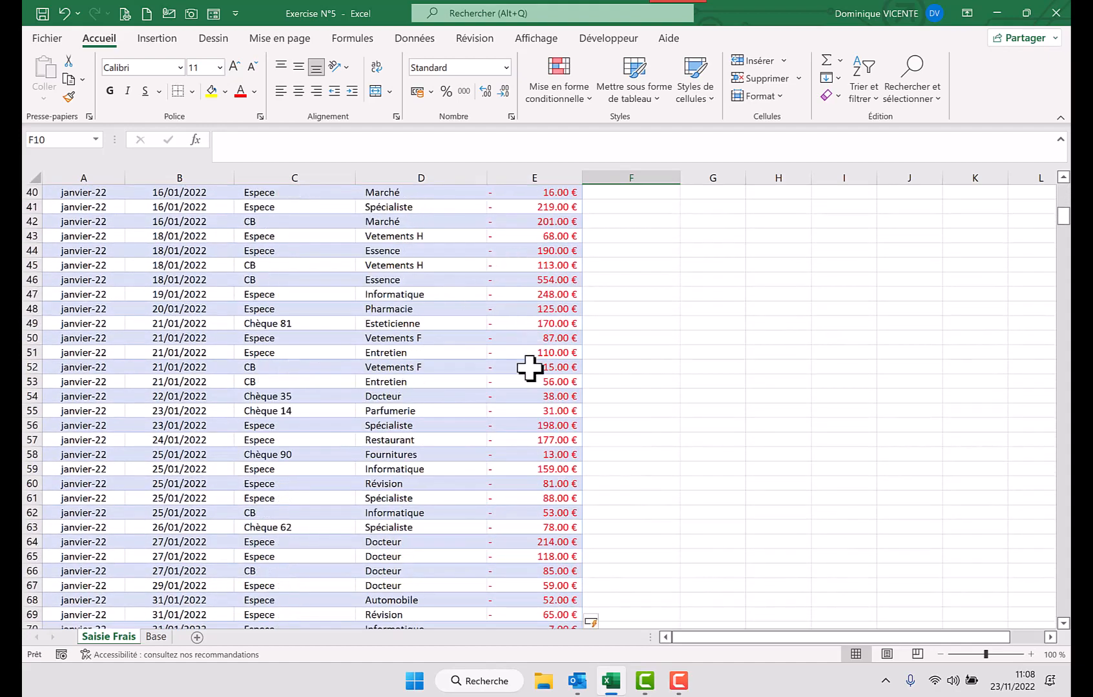
scroll(530, 369, "down", 4)
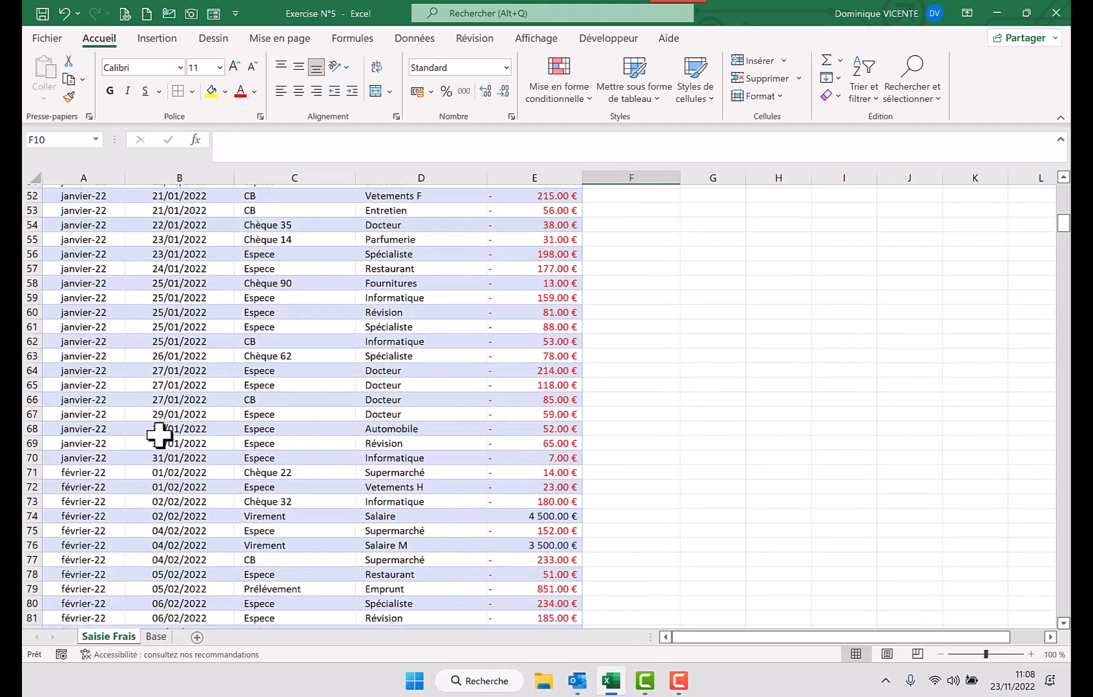
scroll(159, 434, "down", 8)
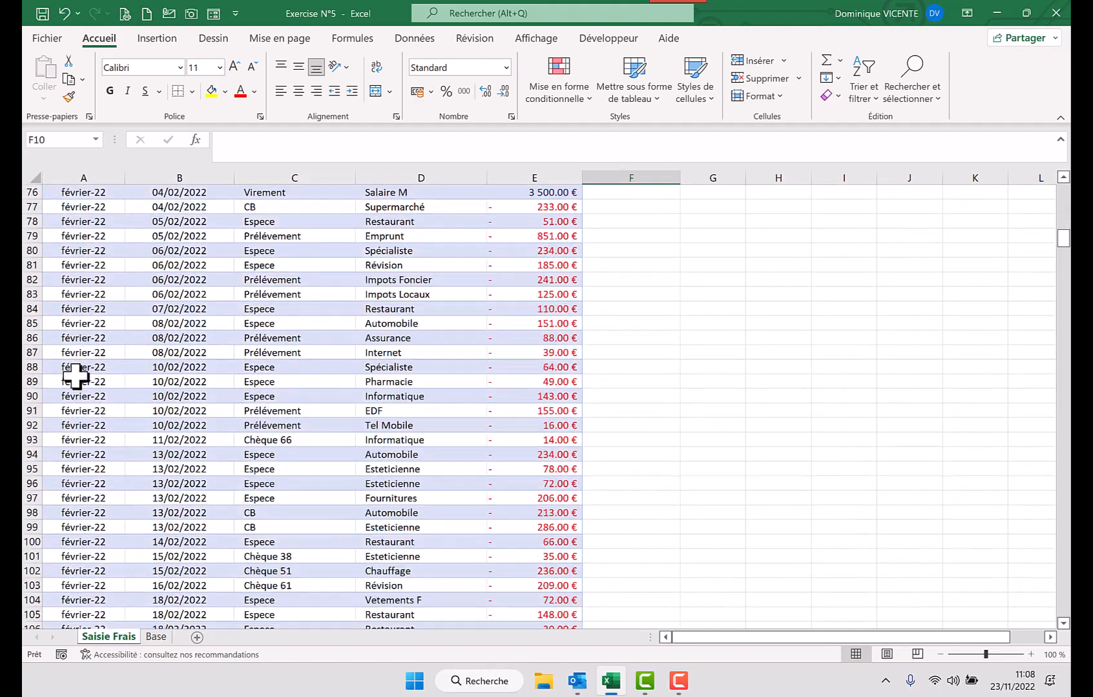
scroll(76, 376, "down", 11)
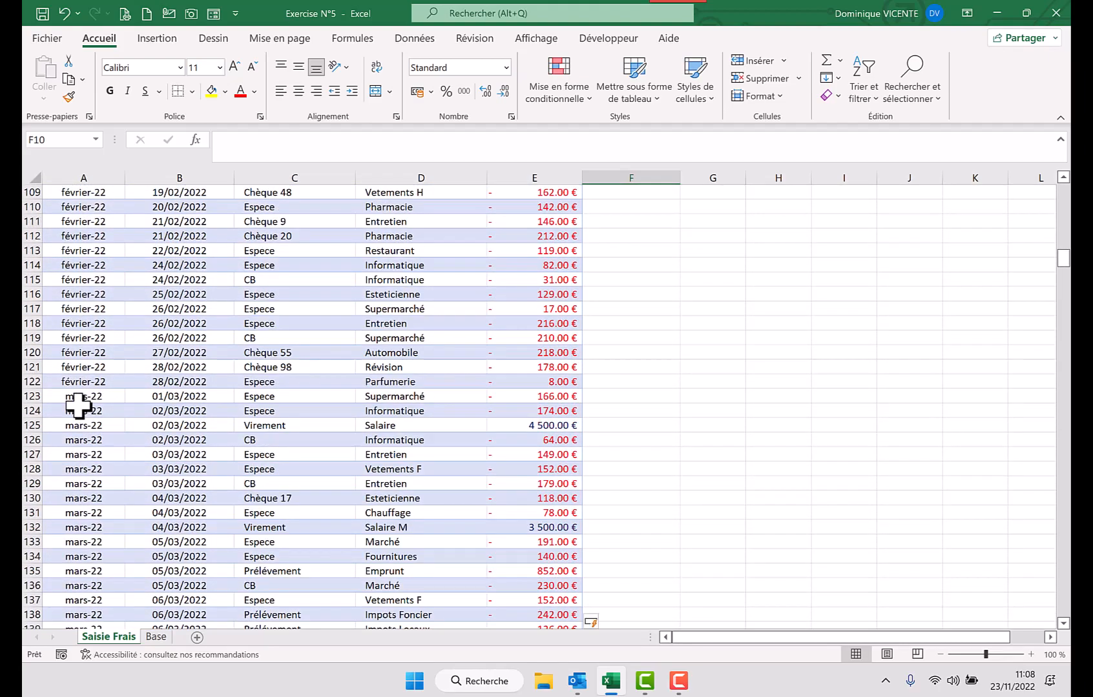
Create a pivot table on a new worksheet from the Saisie Frais expense table, Tableau1
scroll(79, 405, "down", 5)
scroll(78, 405, "up", 20)
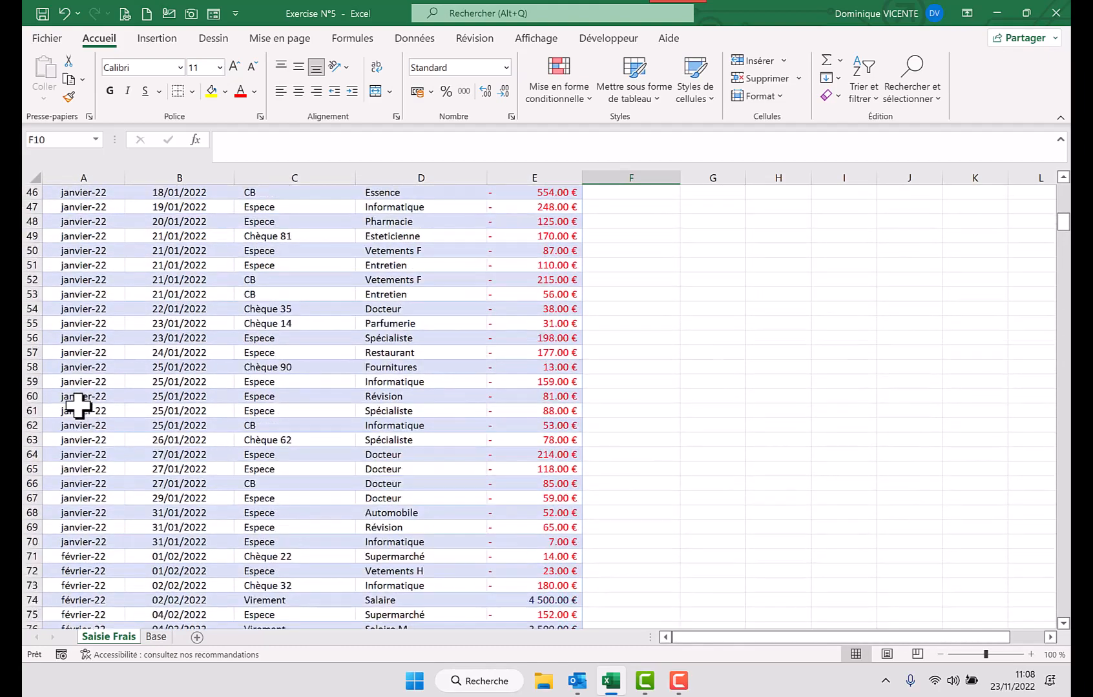
scroll(79, 406, "up", 15)
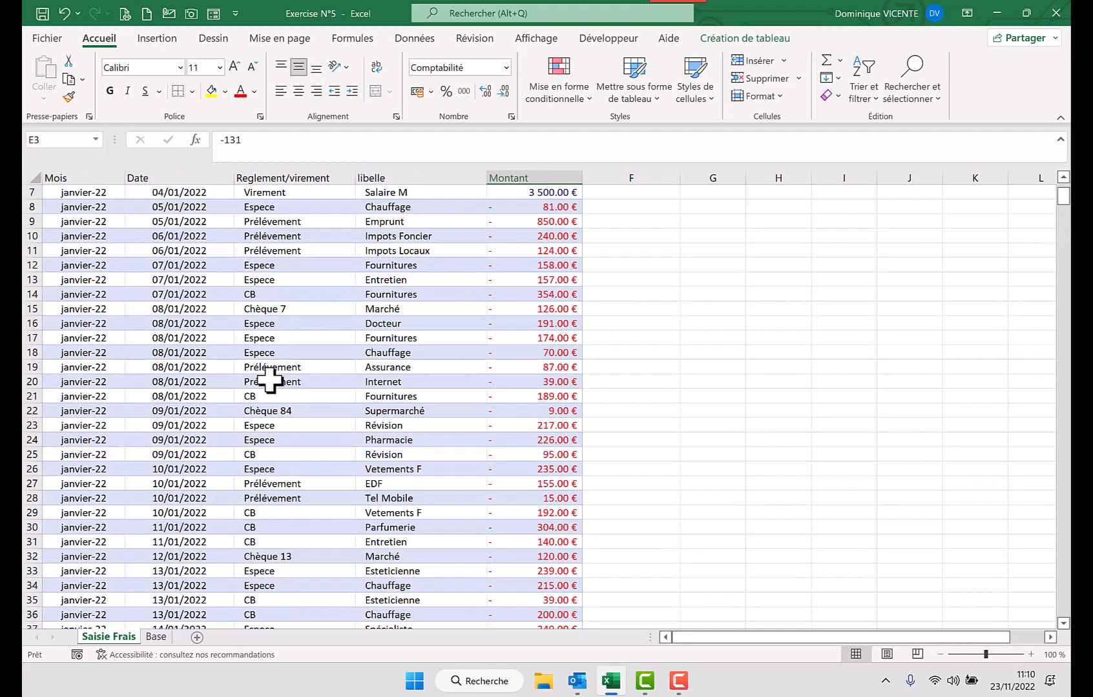
scroll(271, 381, "up", 2)
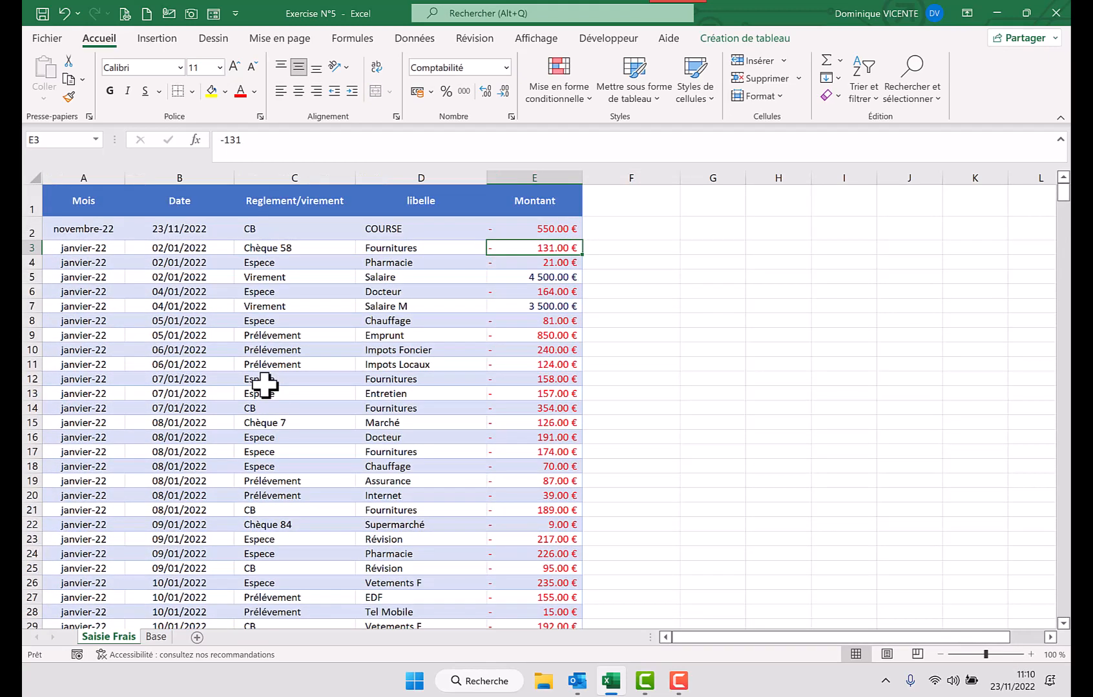
scroll(265, 386, "down", 1)
scroll(336, 338, "down", 3)
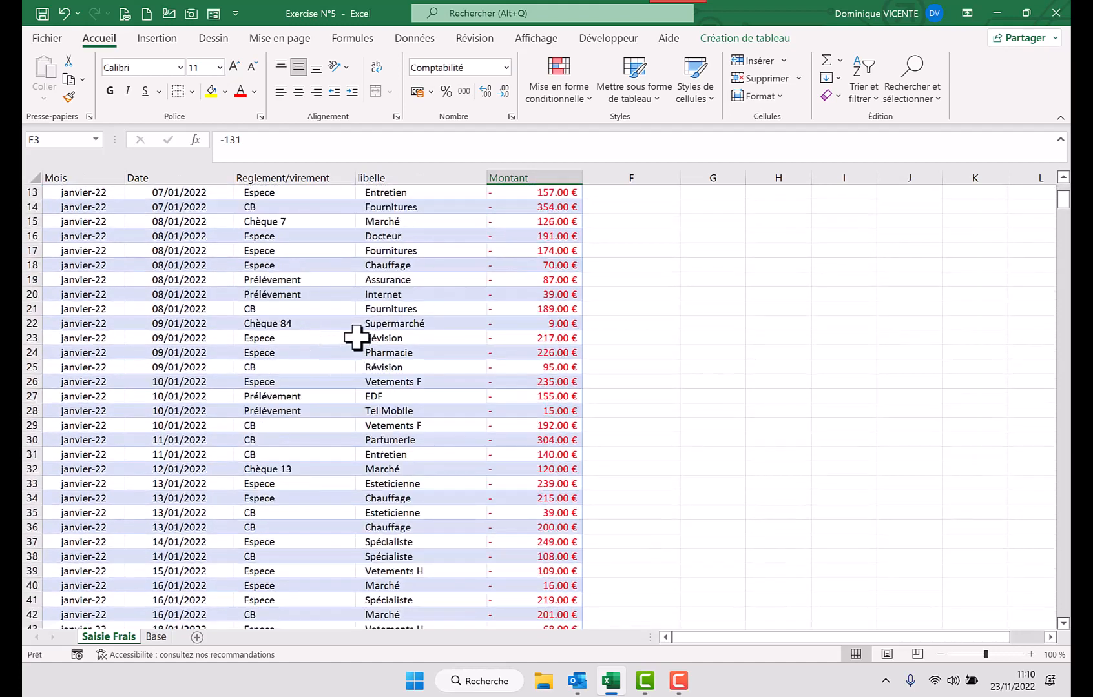
left_click(290, 279)
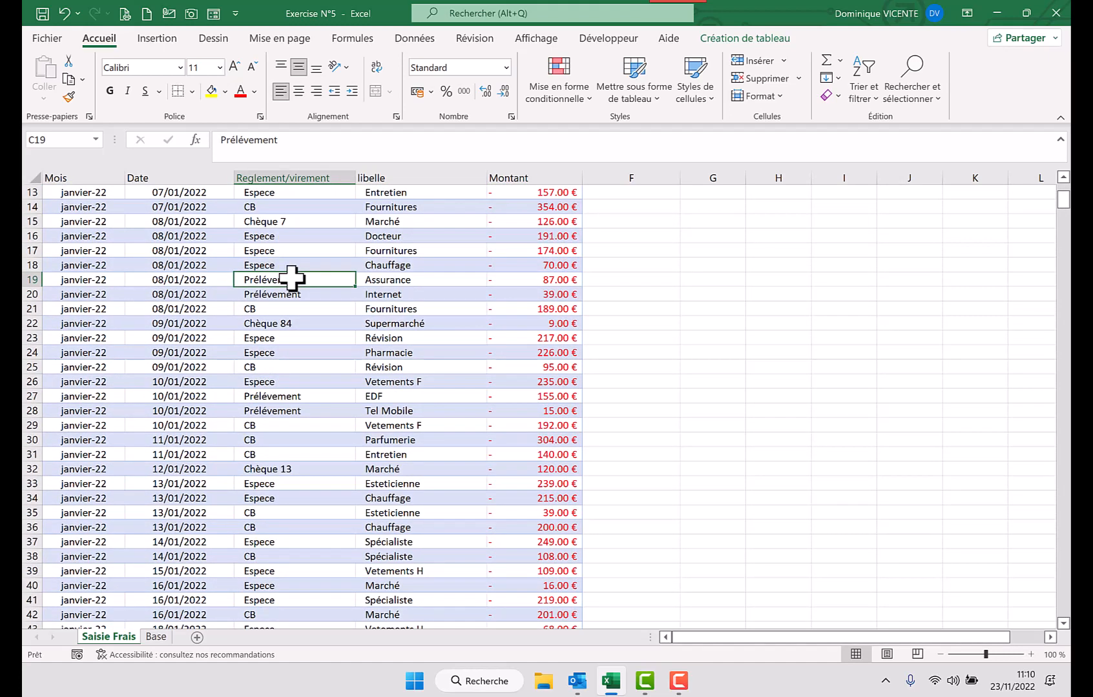
left_click(167, 34)
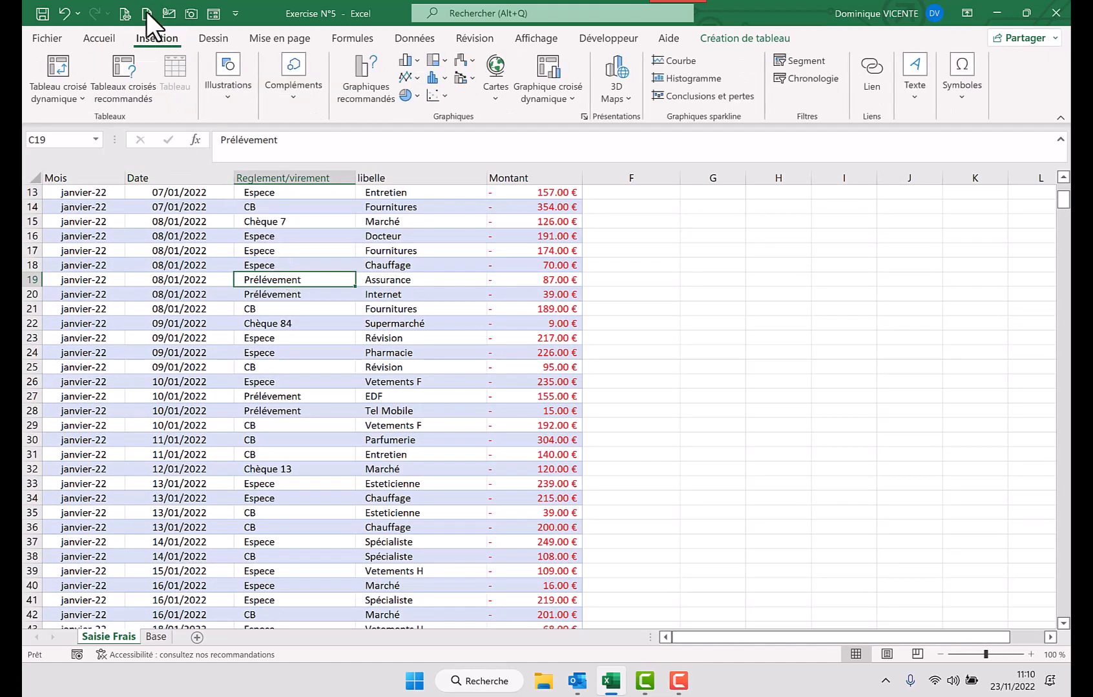
left_click(53, 84)
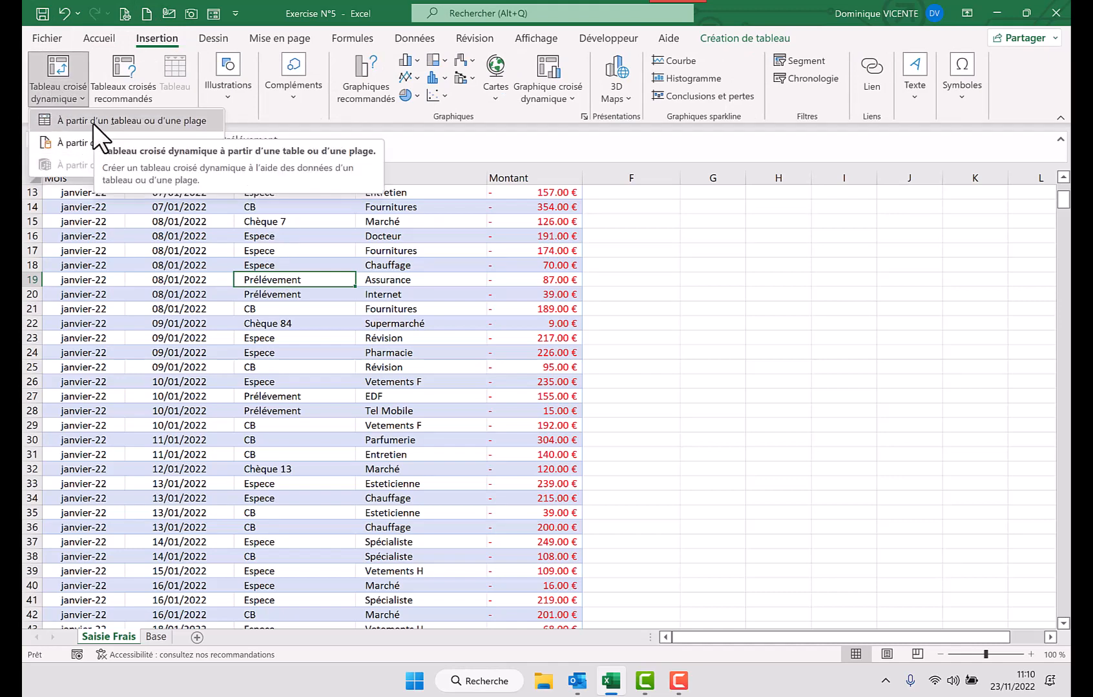
left_click(82, 122)
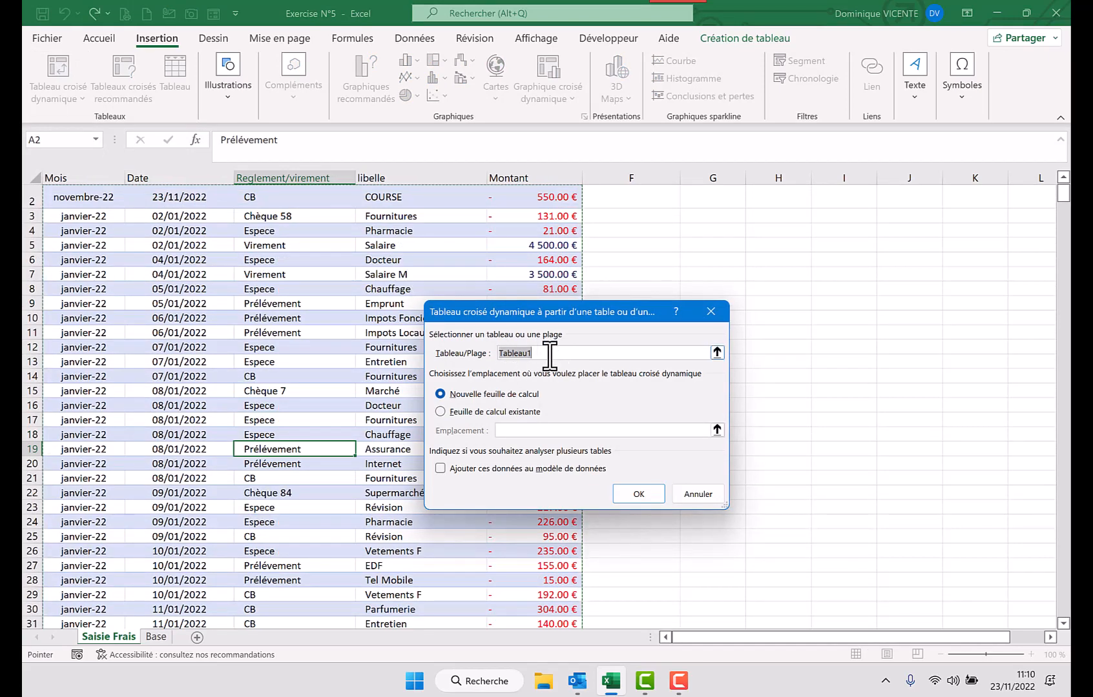
left_click(638, 492)
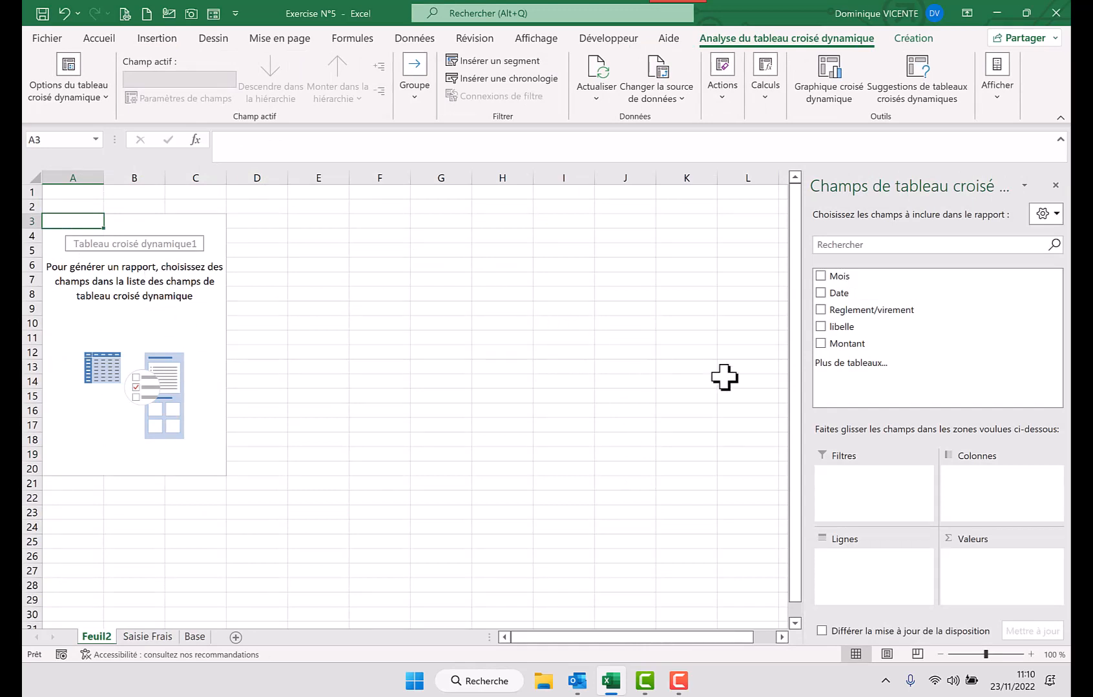
Summarize the pivot table with Mois as rows and the sum of Montant as values, formatted as Monétaire in € with 0 decimals
left_click_drag(839, 275, 843, 575)
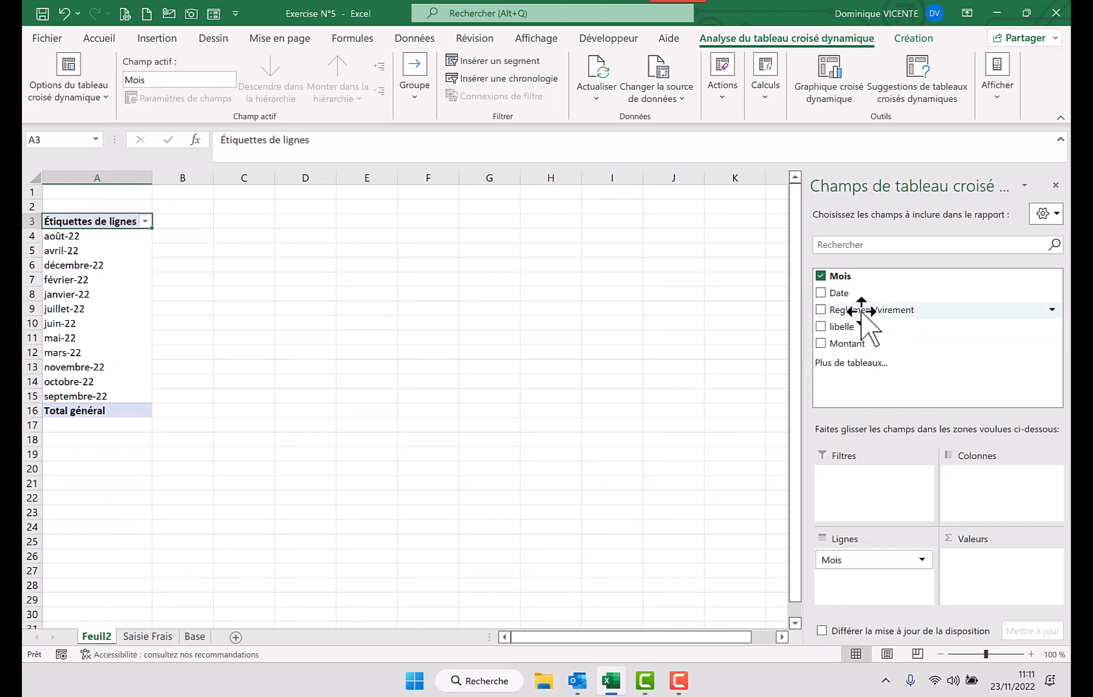
left_click_drag(861, 312, 1001, 588)
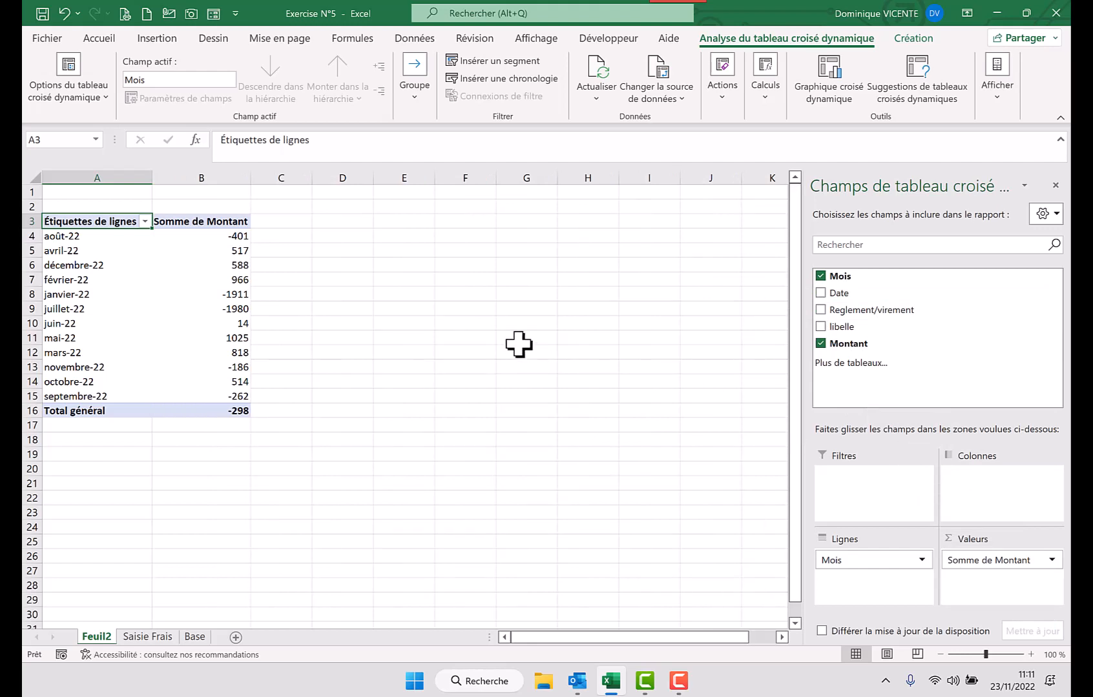
left_click(210, 251)
right_click(210, 252)
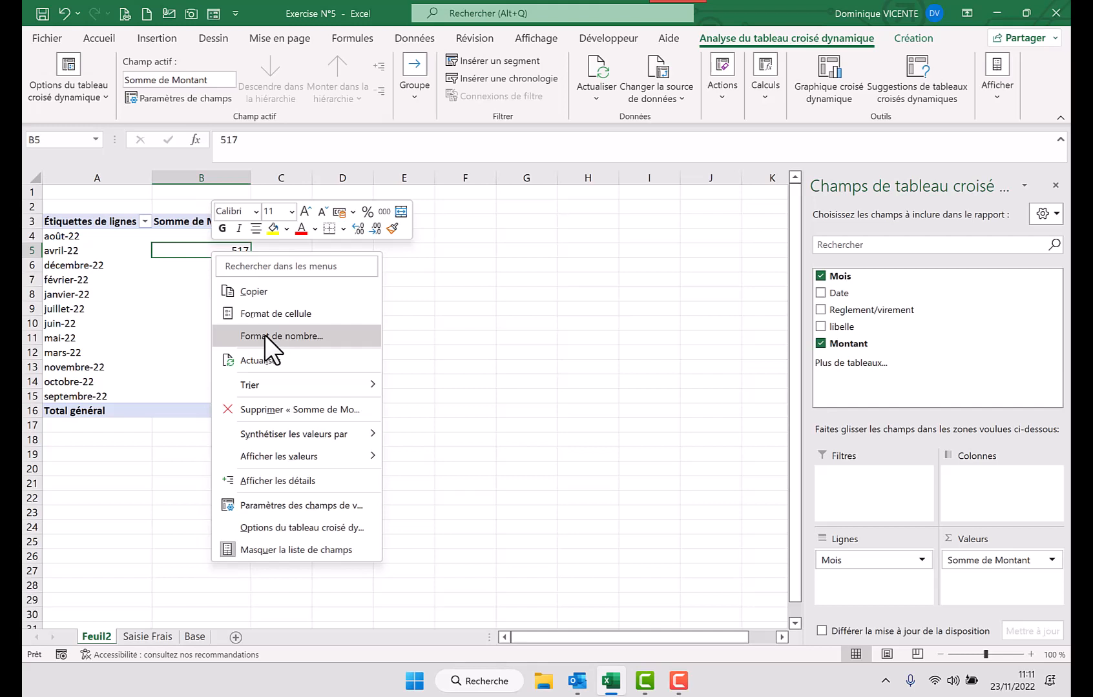
left_click(292, 335)
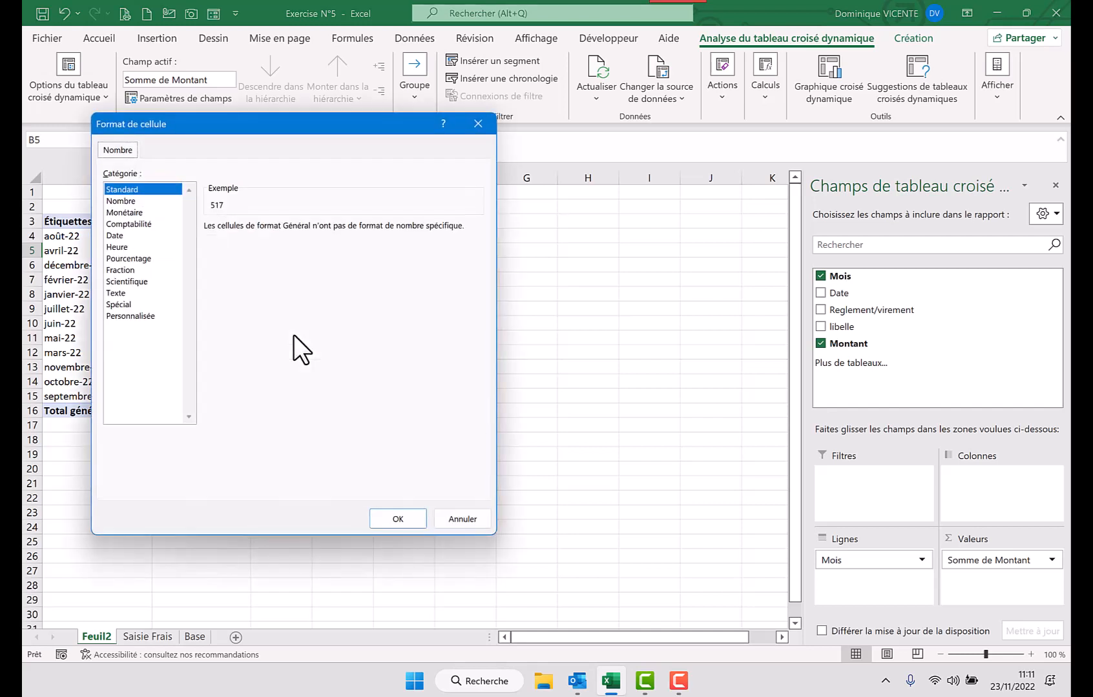
left_click(129, 216)
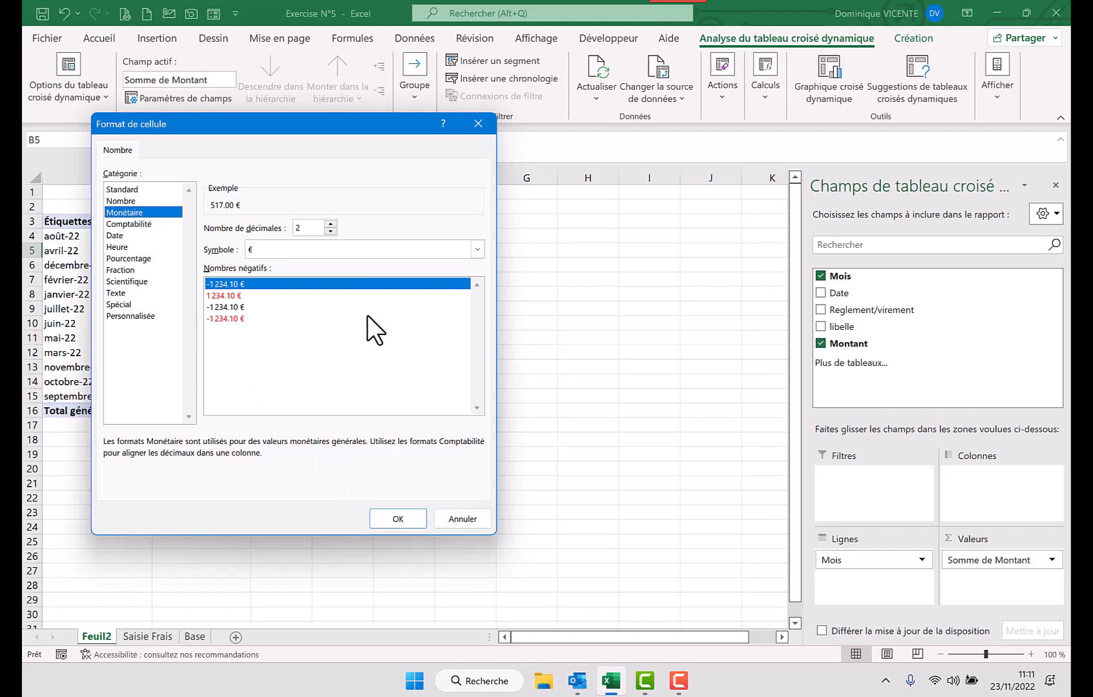
left_click(331, 234)
left_click(331, 234)
left_click(394, 521)
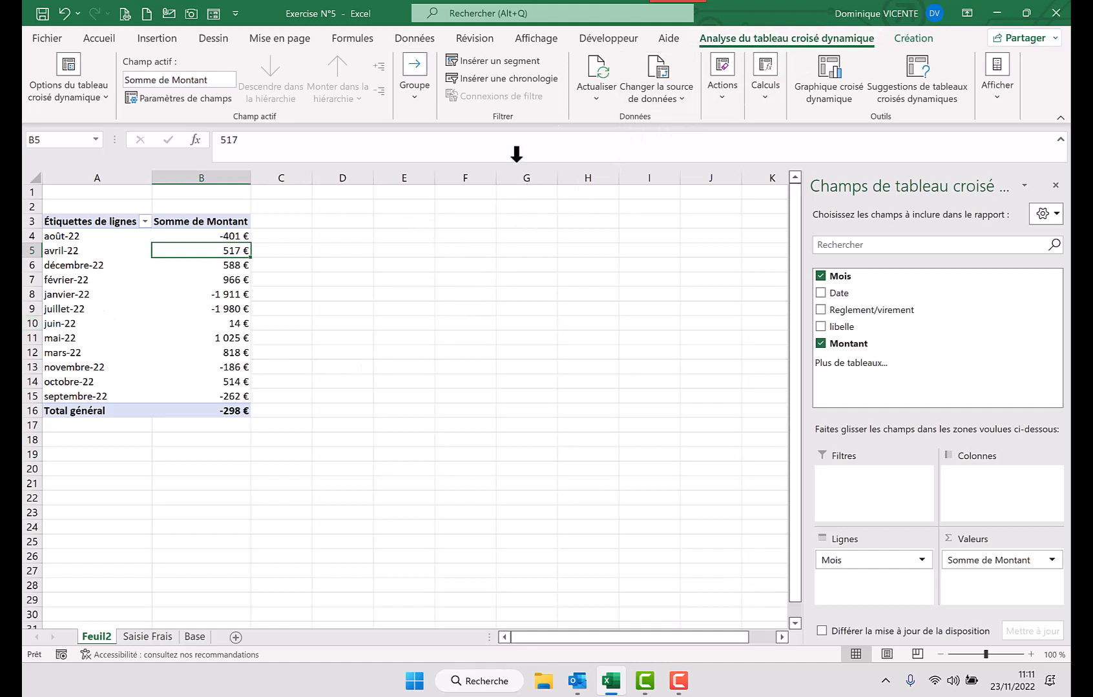
Insert slicers for Reglement/virement and libelle and arrange them side by side, clear of the pivot table
left_click(491, 60)
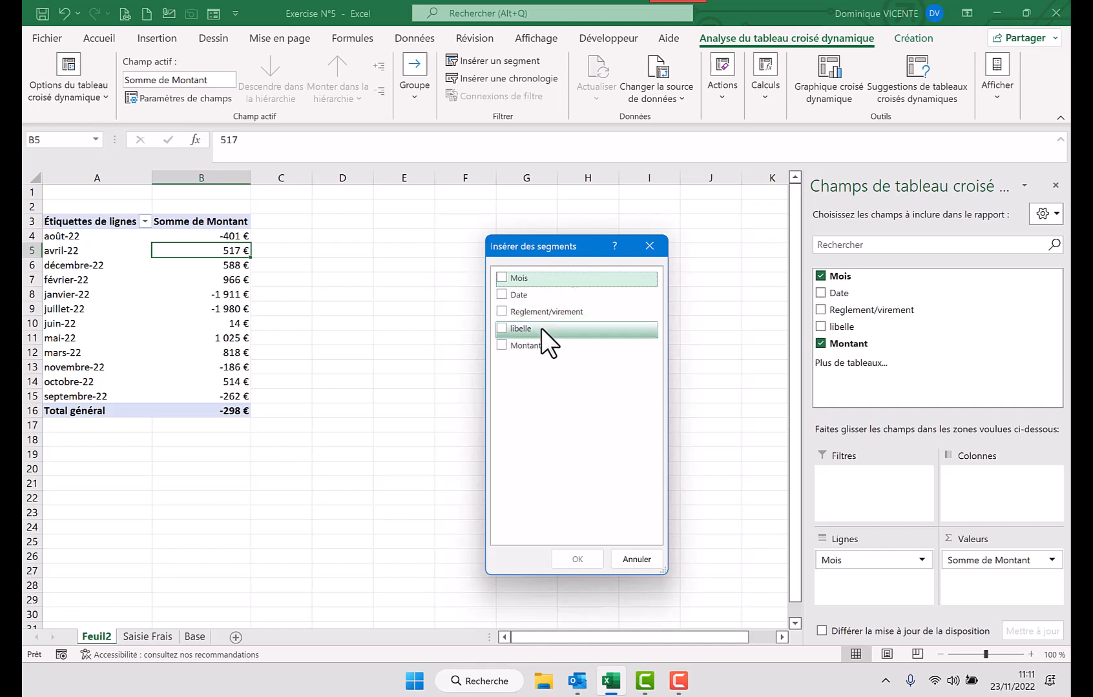
left_click(502, 310)
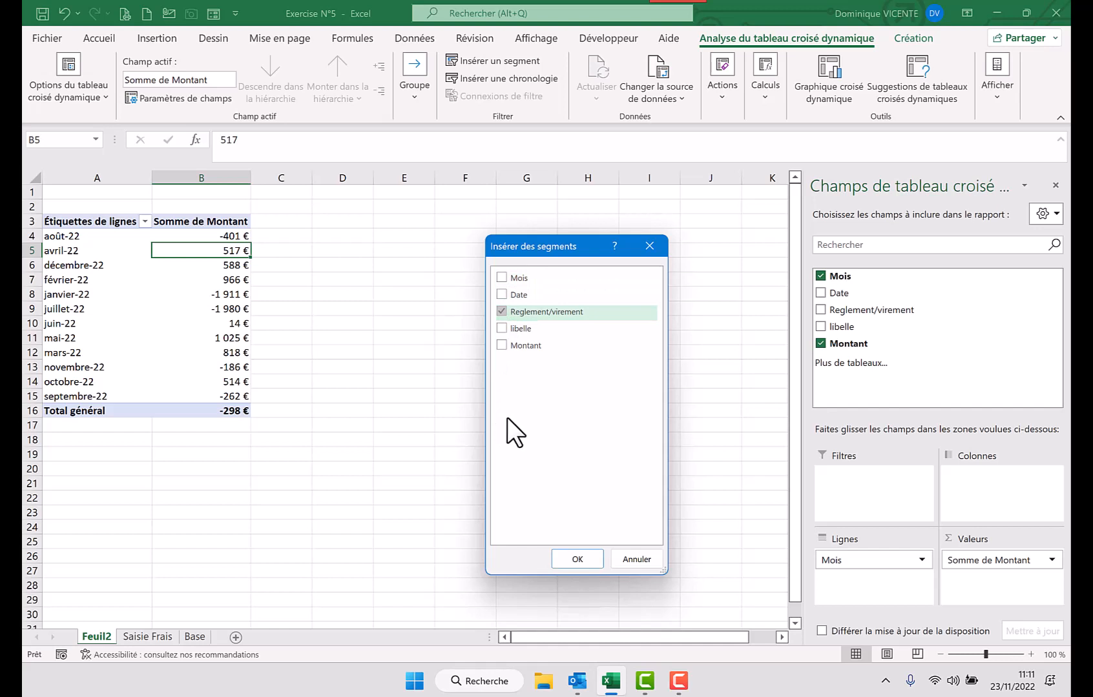
left_click(503, 330)
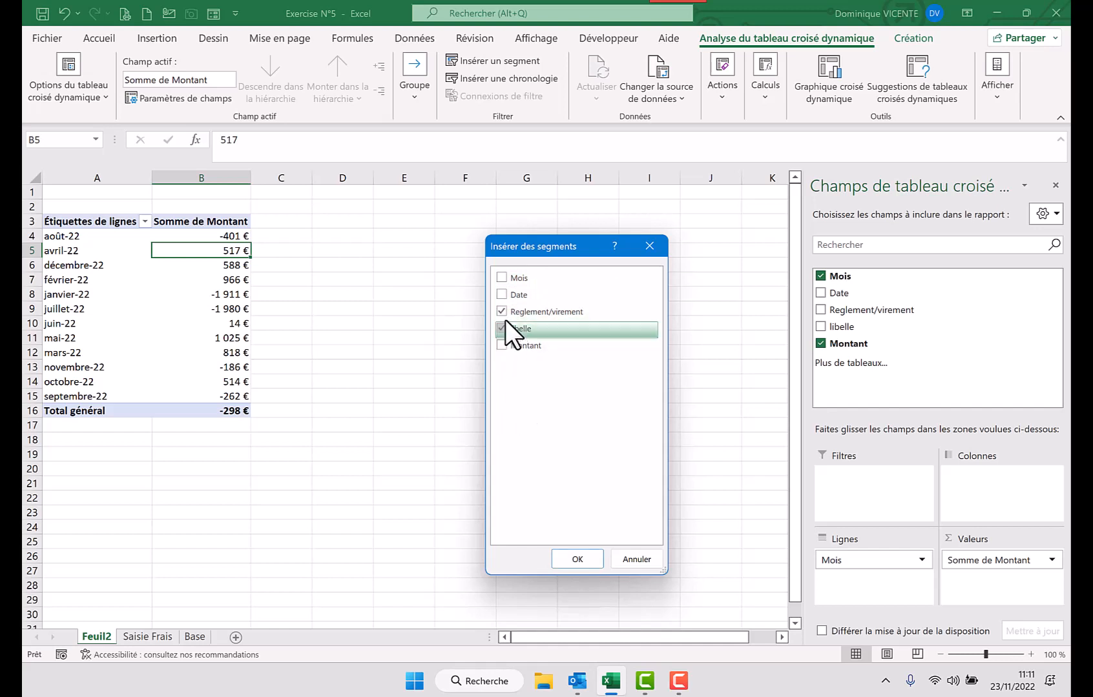
left_click(575, 559)
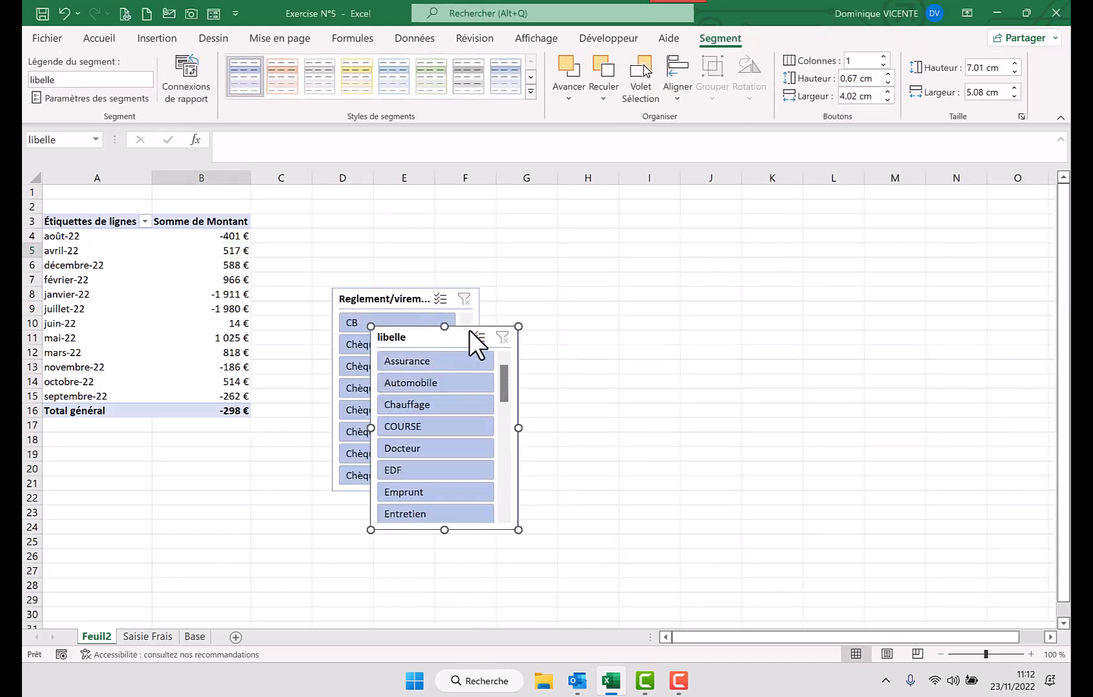
left_click_drag(466, 329, 625, 252)
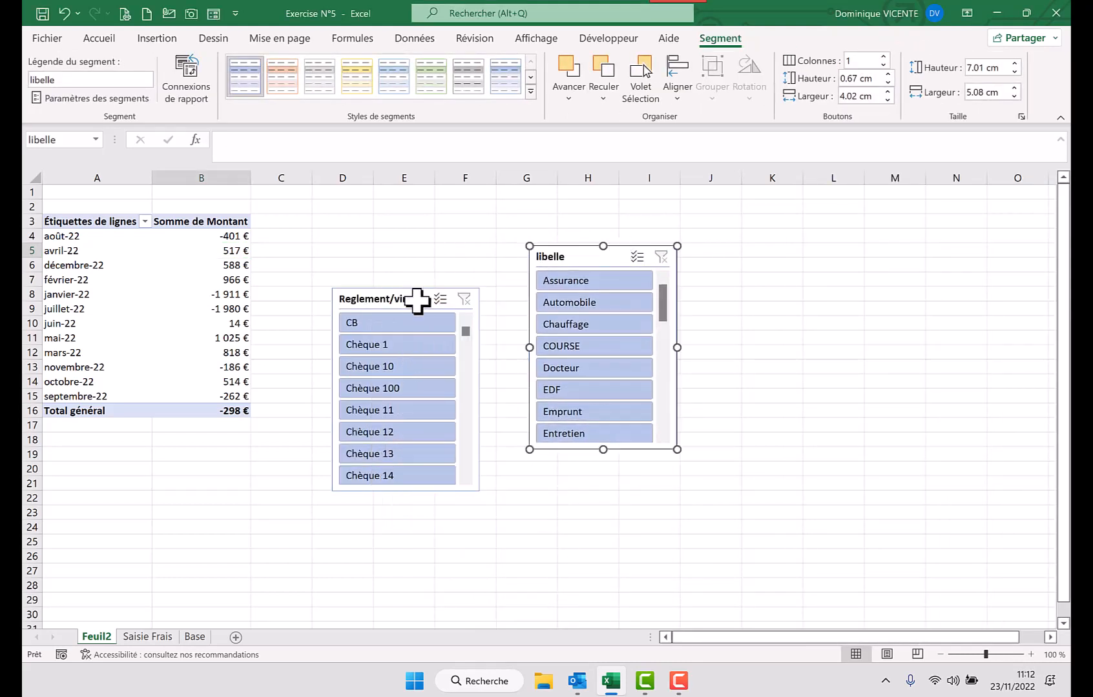
left_click_drag(423, 290, 460, 244)
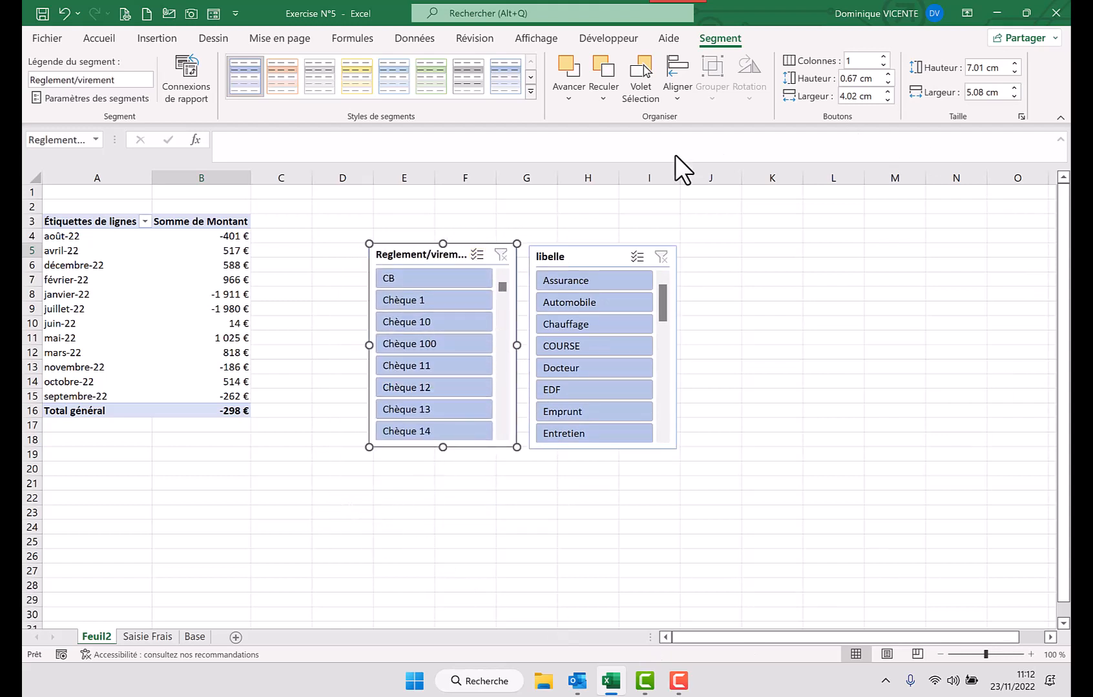
Filter the pivot table by CB and by Virement in the Reglement/virement slicer, and clear that filter
left_click(420, 284)
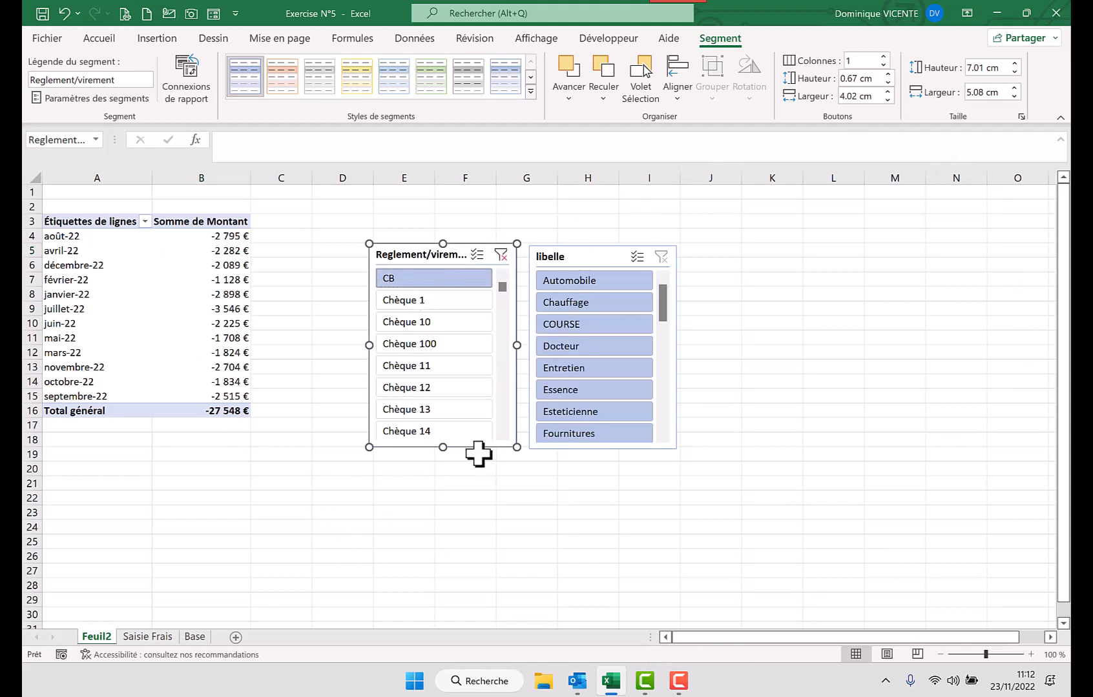
left_click_drag(503, 291, 485, 449)
left_click(403, 412)
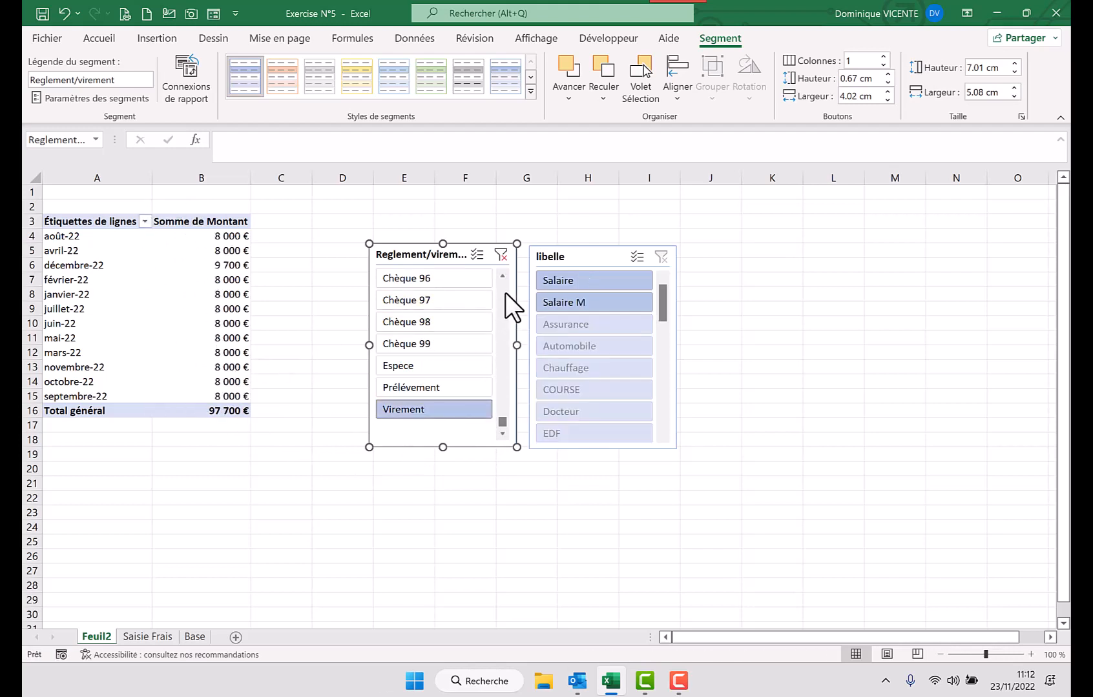
left_click_drag(501, 420, 520, 271)
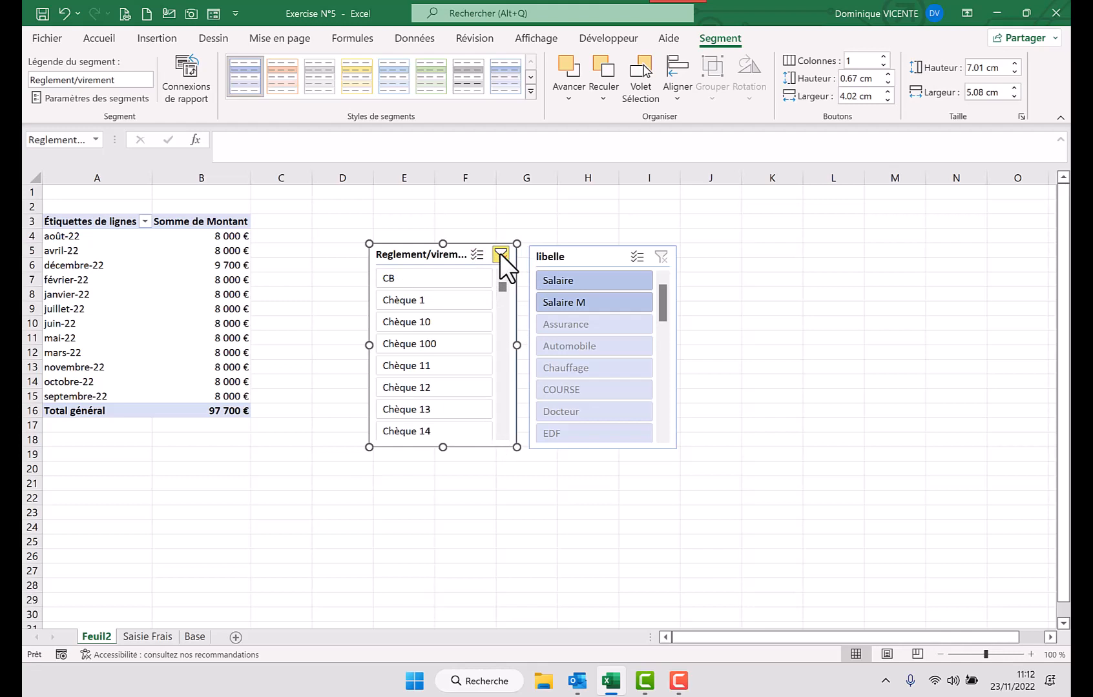
left_click(501, 254)
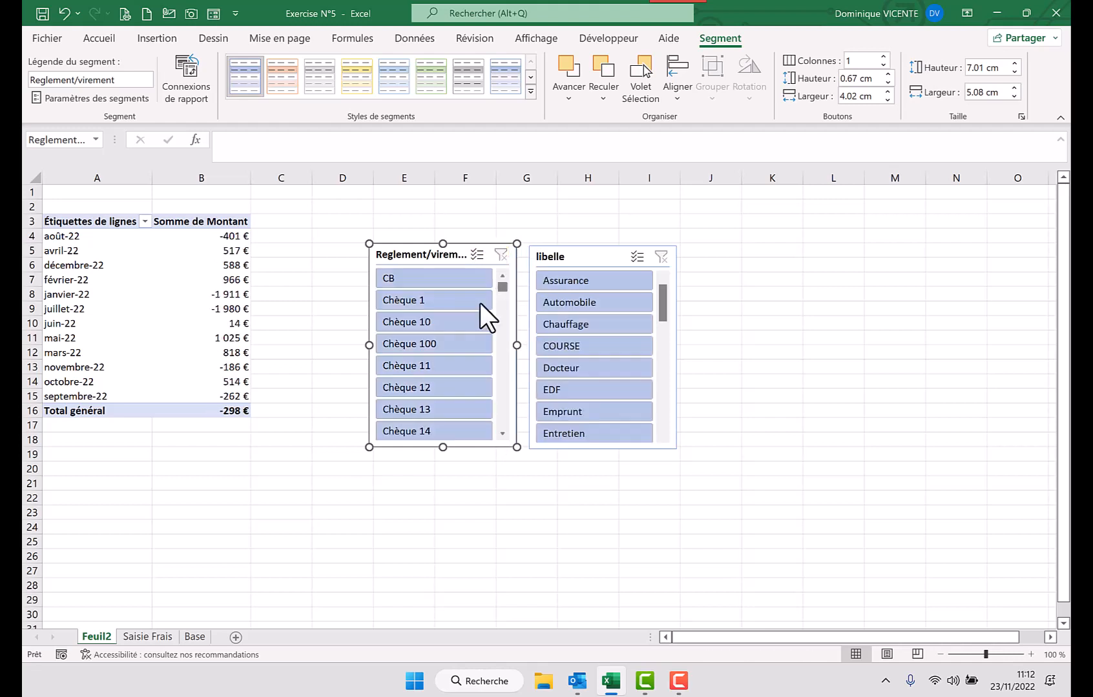
Enable multiple selection in the Reglement/virement slicer and exclude CB and Espece from the pivot table
left_click(477, 255)
left_click(413, 283)
left_click_drag(504, 287, 498, 369)
left_click_drag(495, 416, 495, 434)
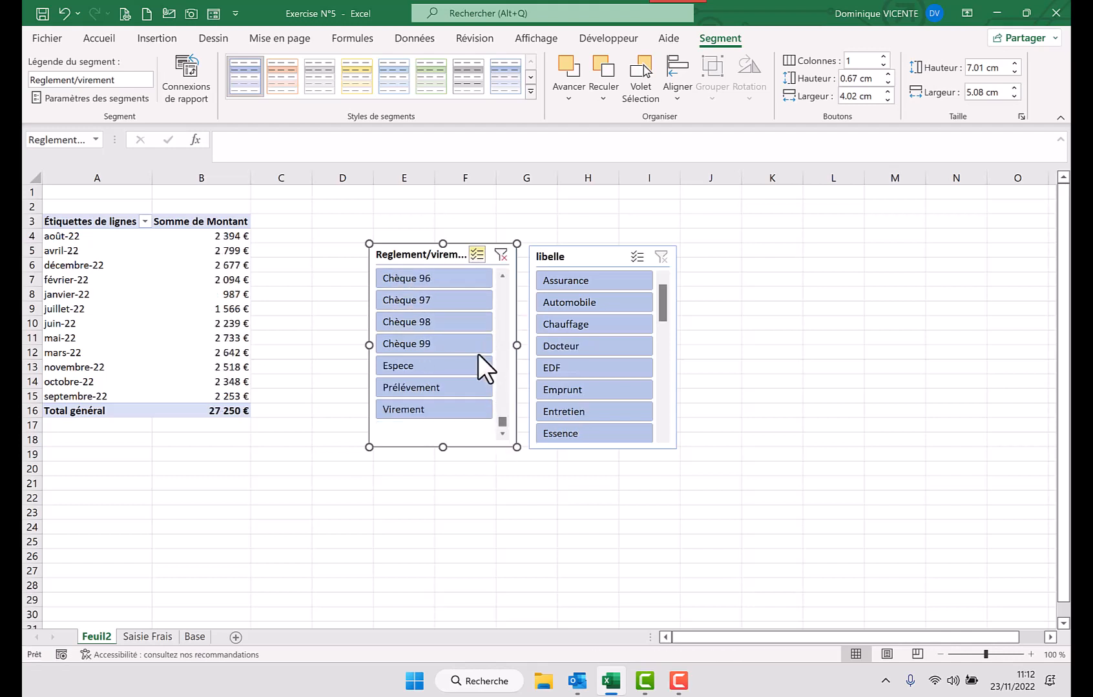
left_click(390, 366)
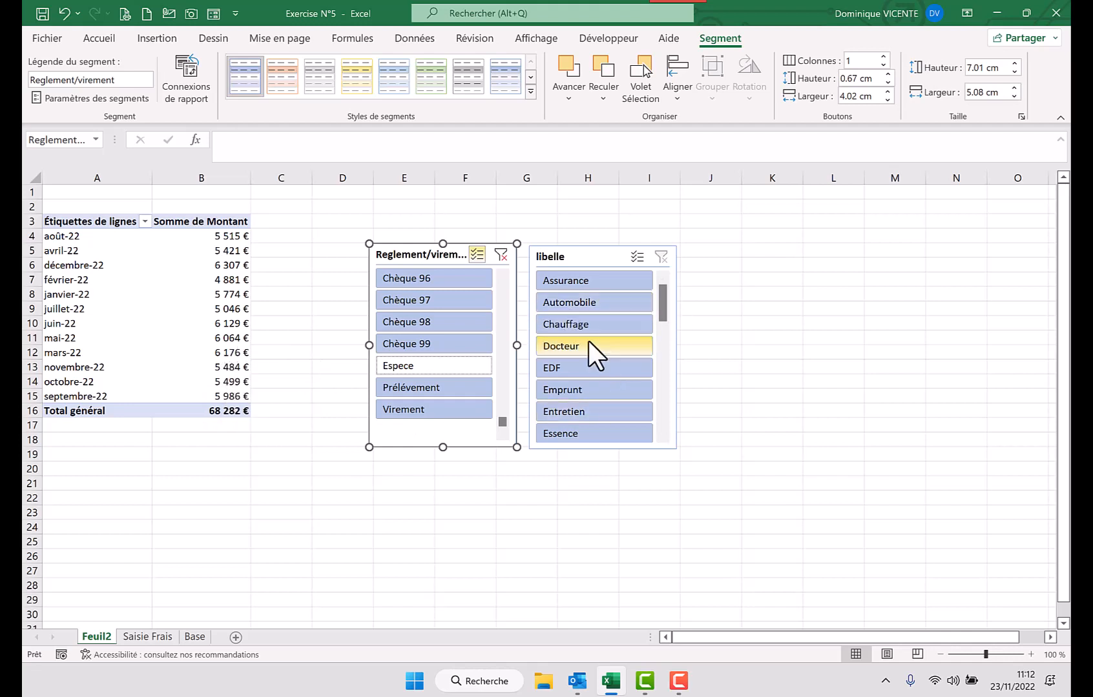
Limit the libelle slicer to Entretien, and clear the filters of both slicers
left_click(563, 411)
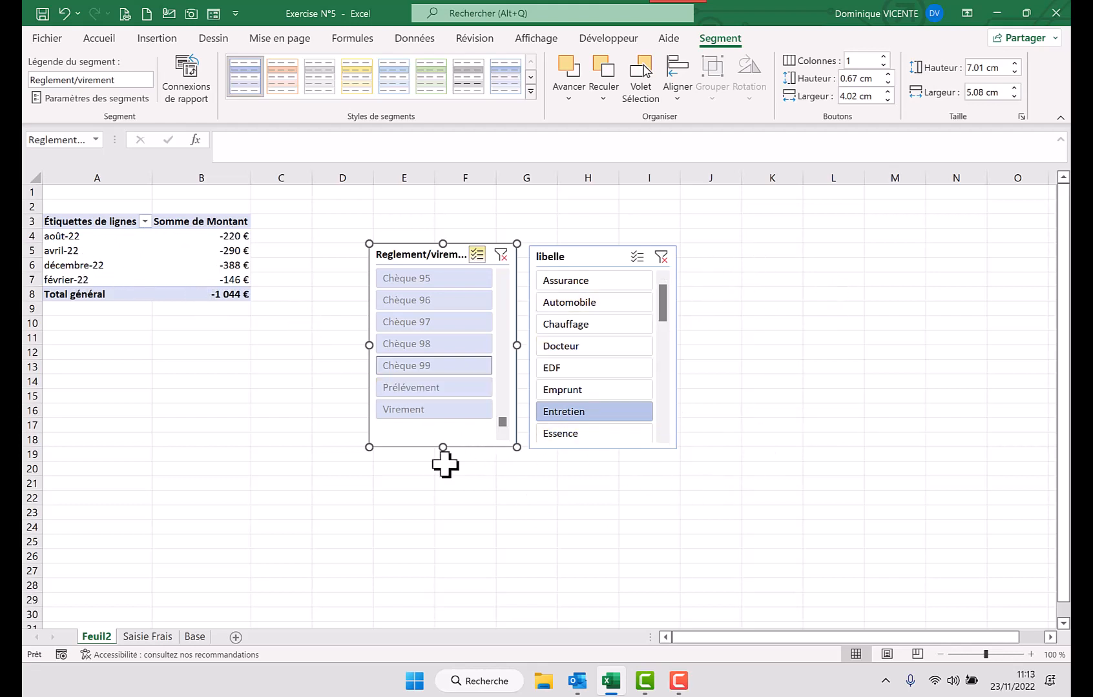
left_click(662, 257)
left_click(502, 256)
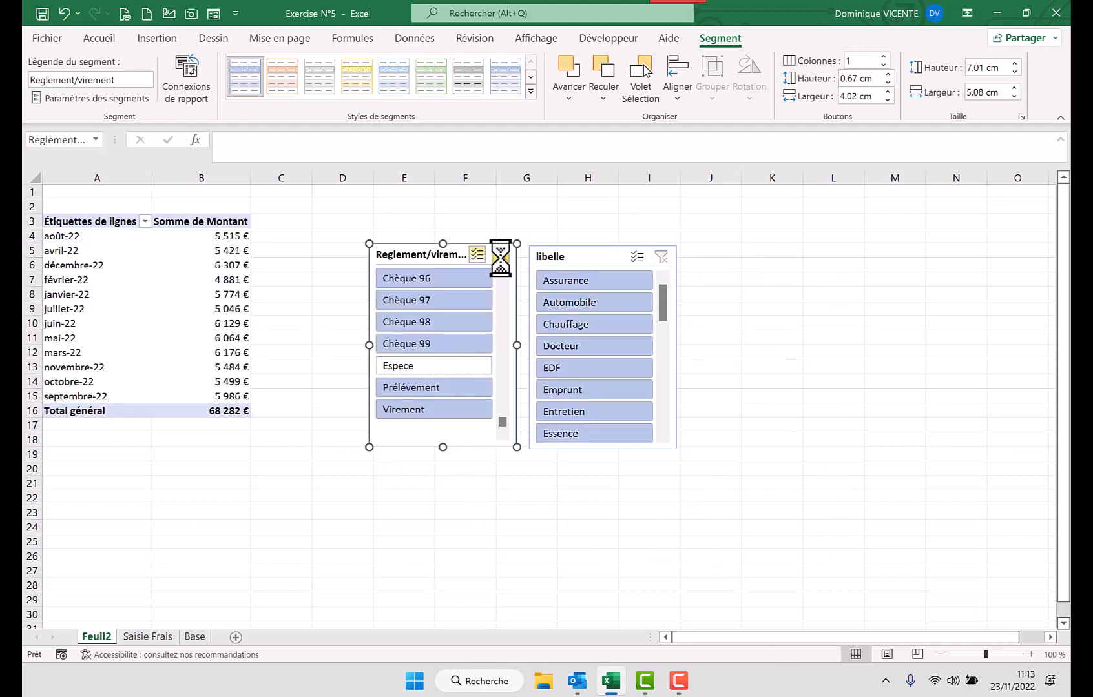
left_click(319, 472)
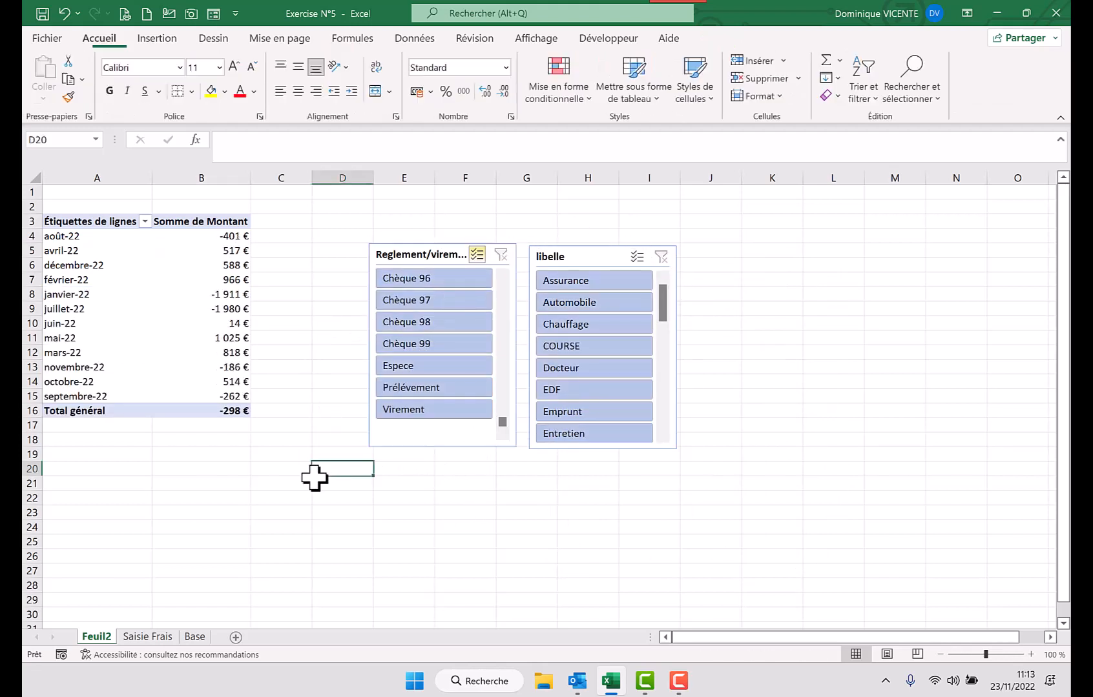
Inspect the Virement and numbered Chèque entries in the Reglement/virement column of the Saisie Frais sheet
key("ctrl+Page_Down")
left_click(270, 271)
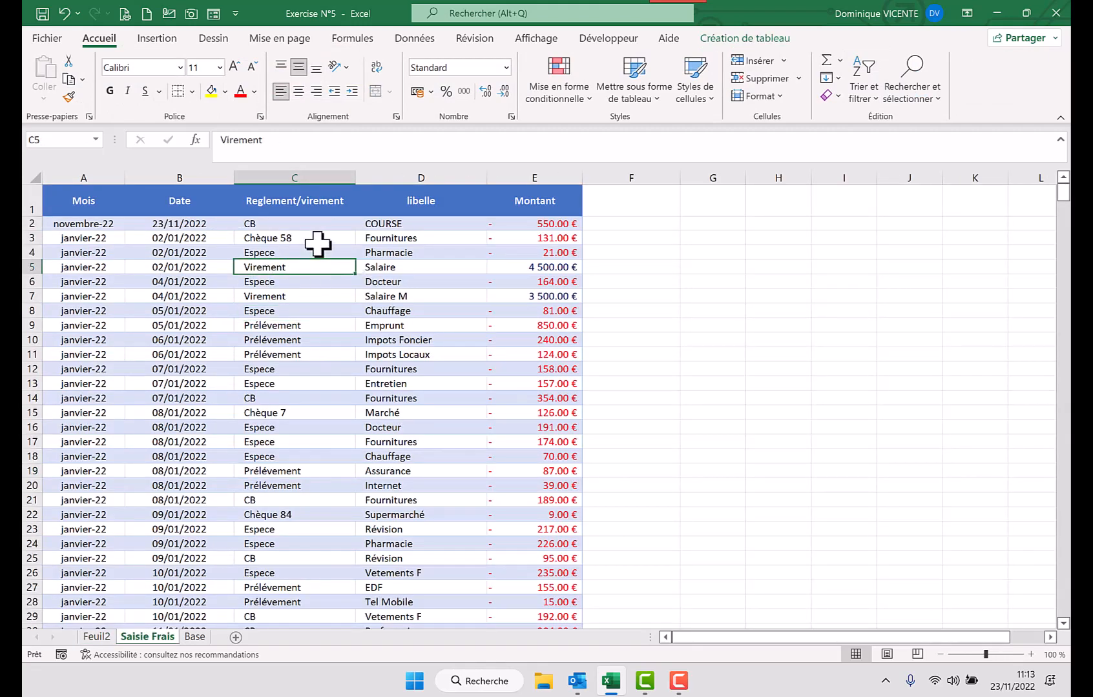
left_click(252, 237)
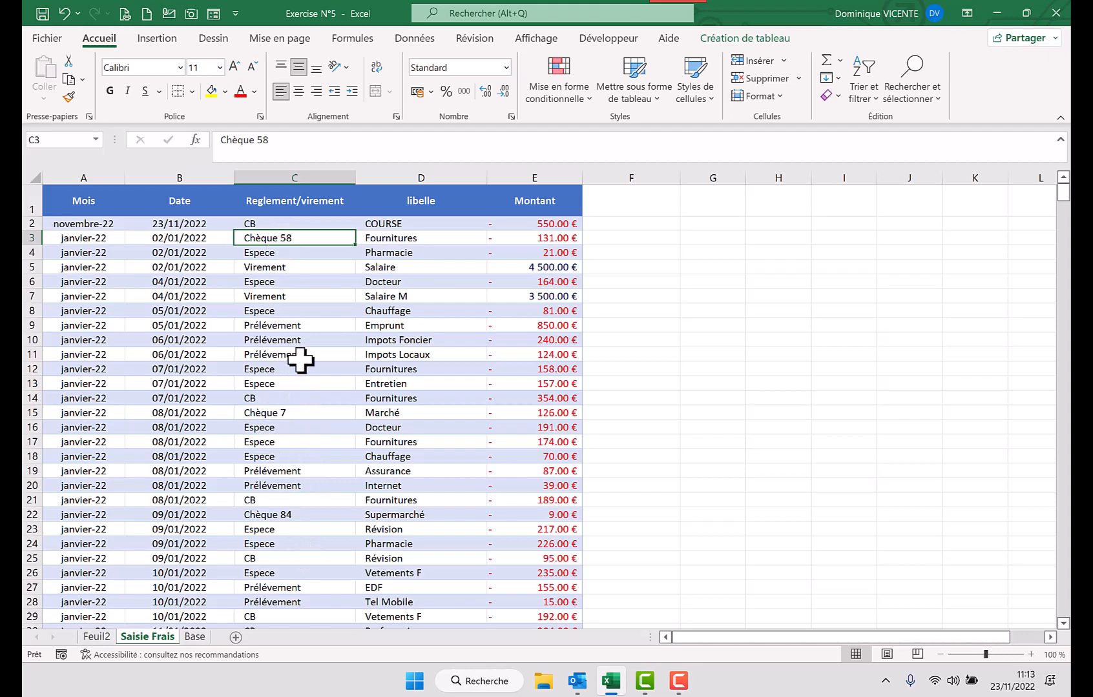
On the Feuil2 sheet, exclude Chèque 96 in the Reglement/virement slicer, and filter by Chèque 97 alone with multiple selection off
left_click(107, 639)
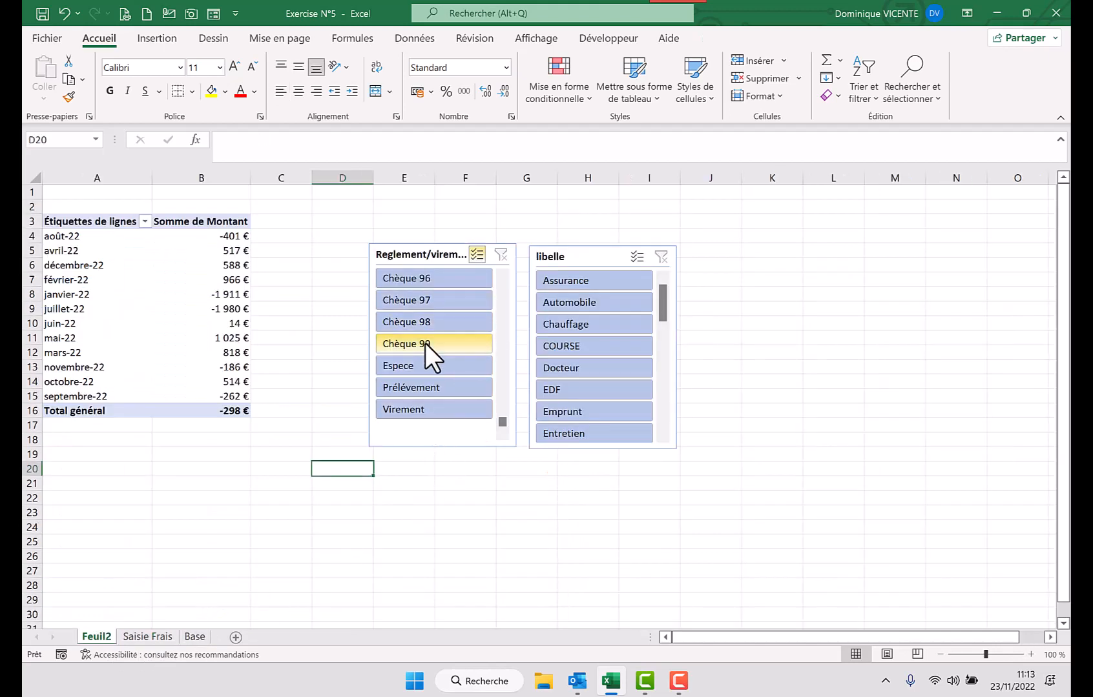
left_click(408, 280)
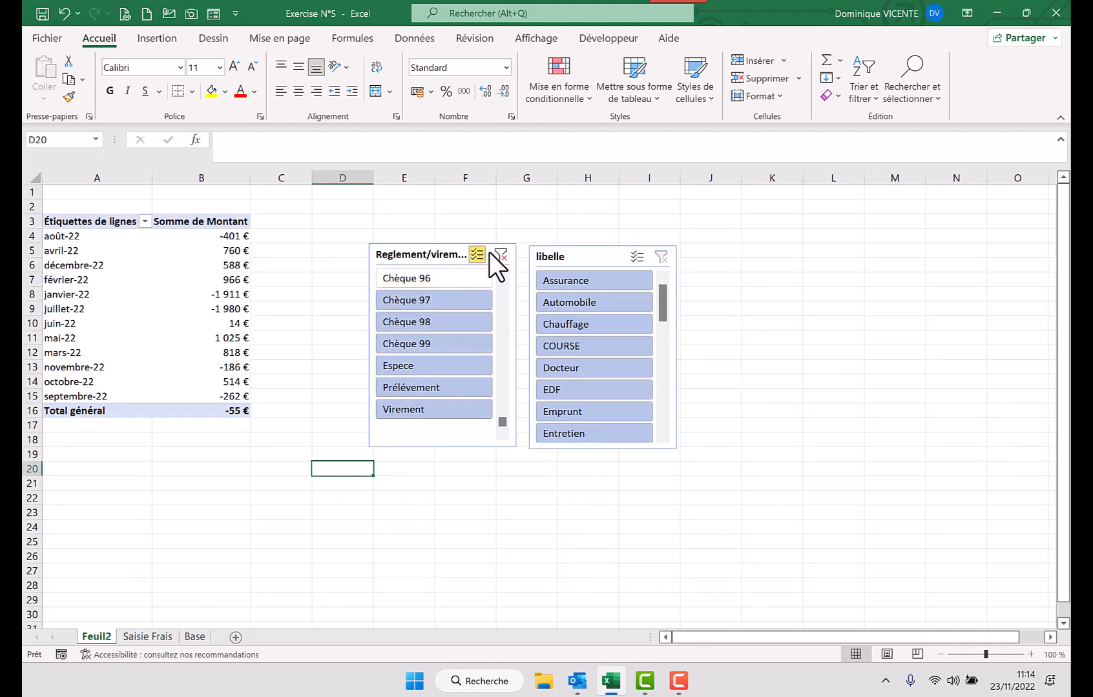
left_click(415, 303)
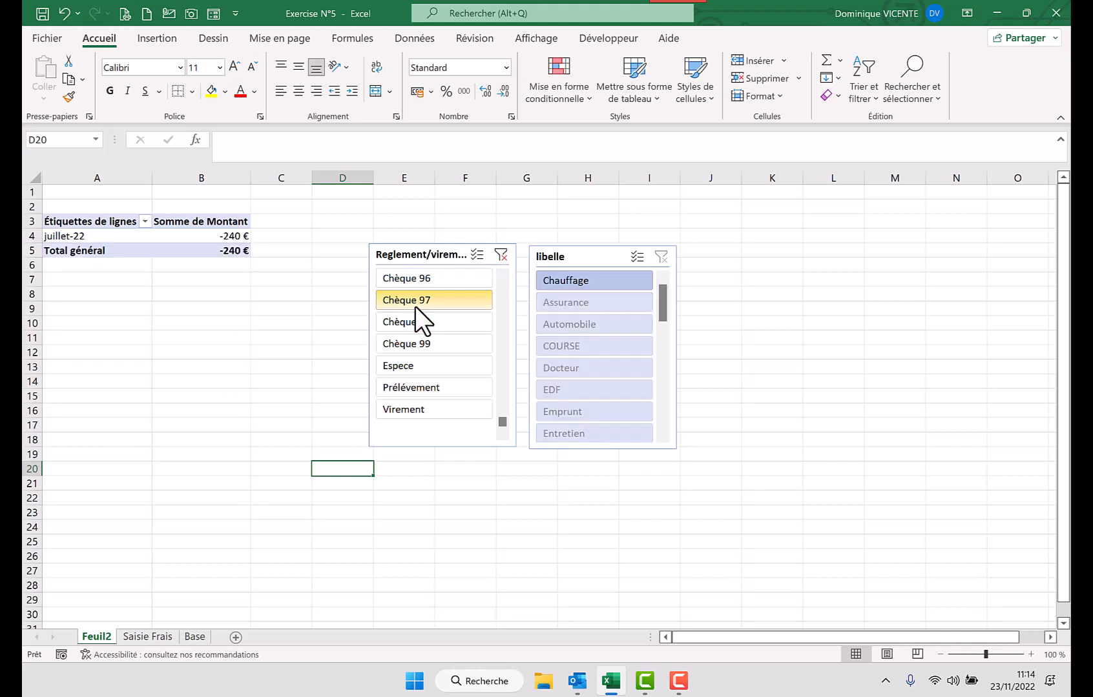
Filter the Reglement/virement slicer by Chèque 99 and by Chèque 97, and clear its filter
left_click(402, 346)
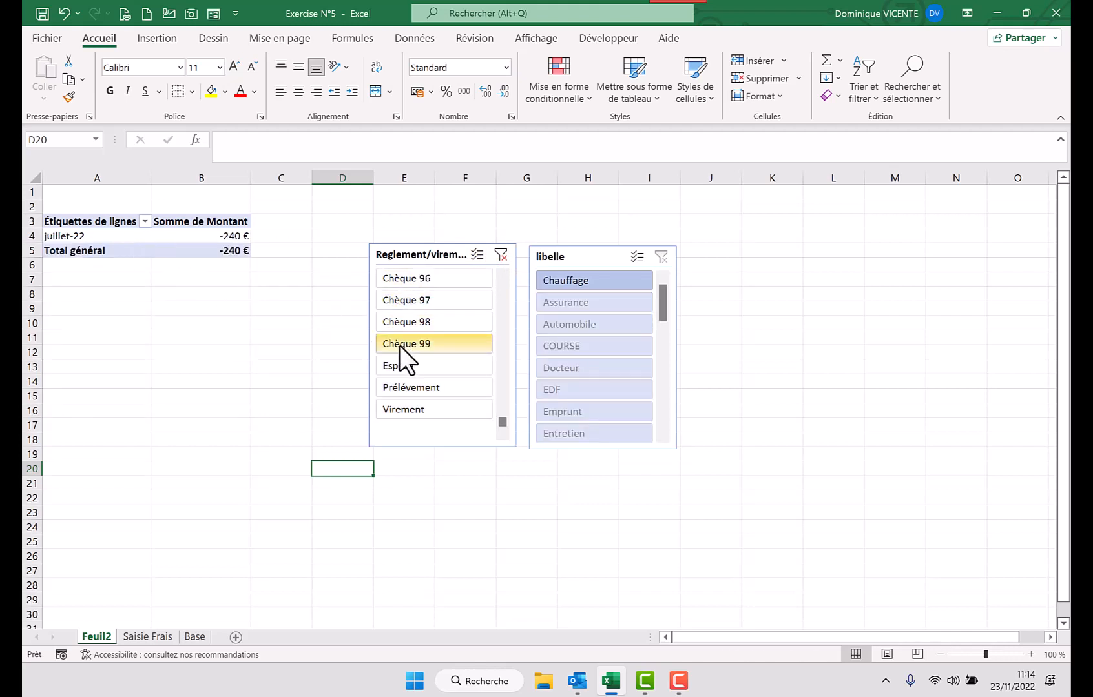
left_click(410, 298)
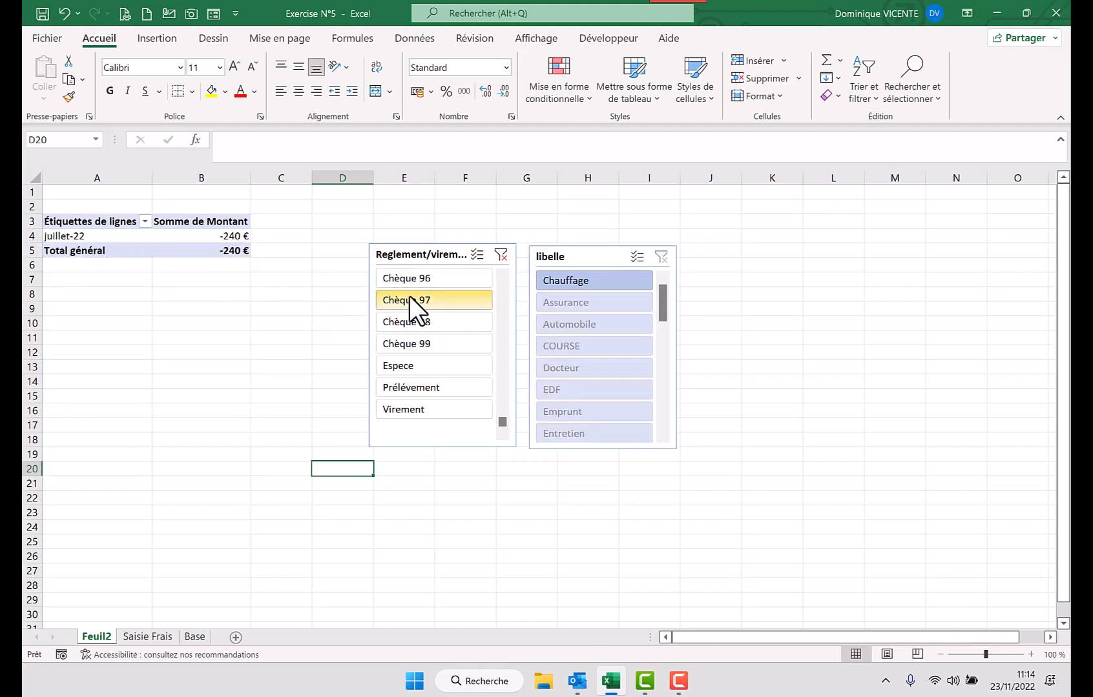
left_click(501, 254)
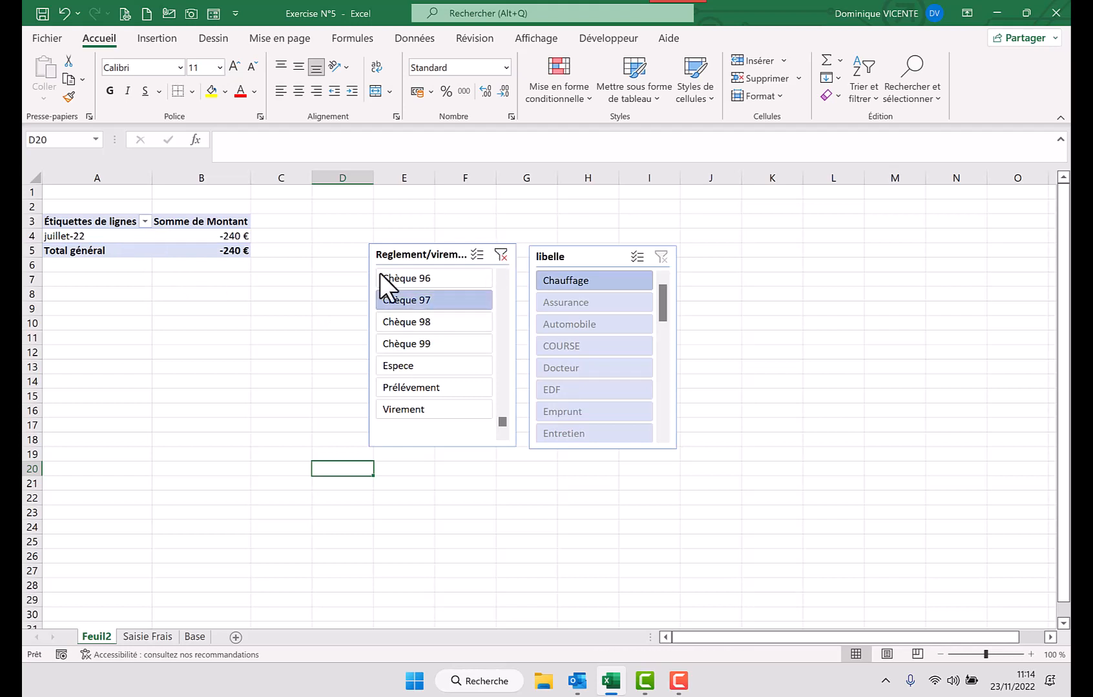
On the Saisie Frais sheet, insert a new column between Reglement/virement and libelle
left_click(139, 637)
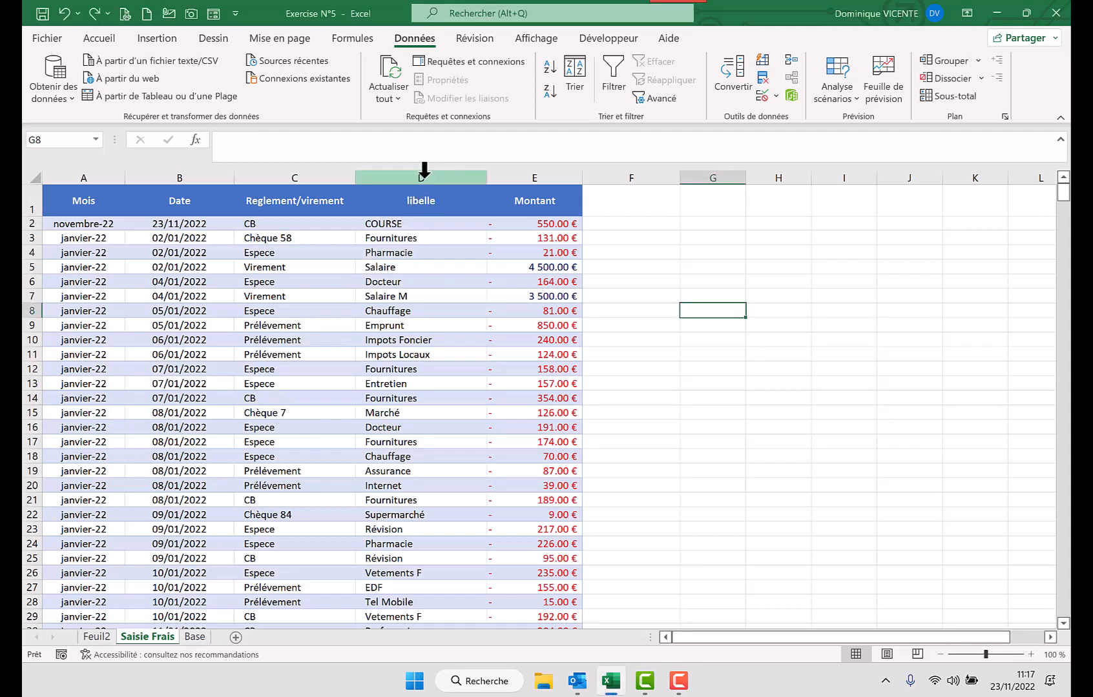
right_click(424, 170)
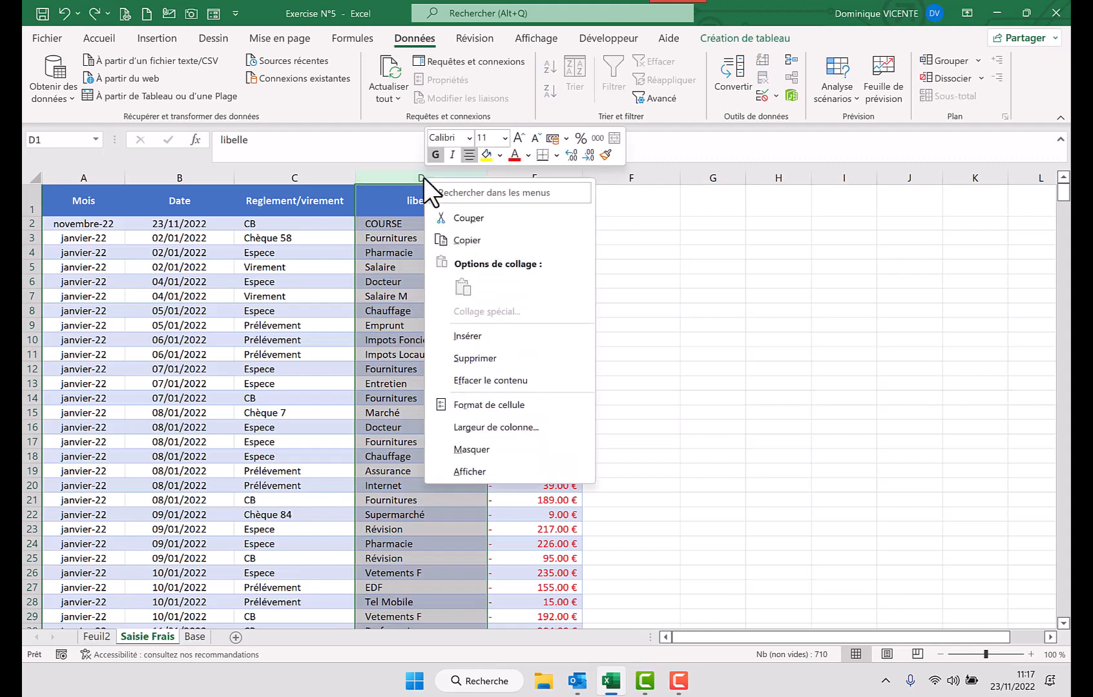
left_click(468, 336)
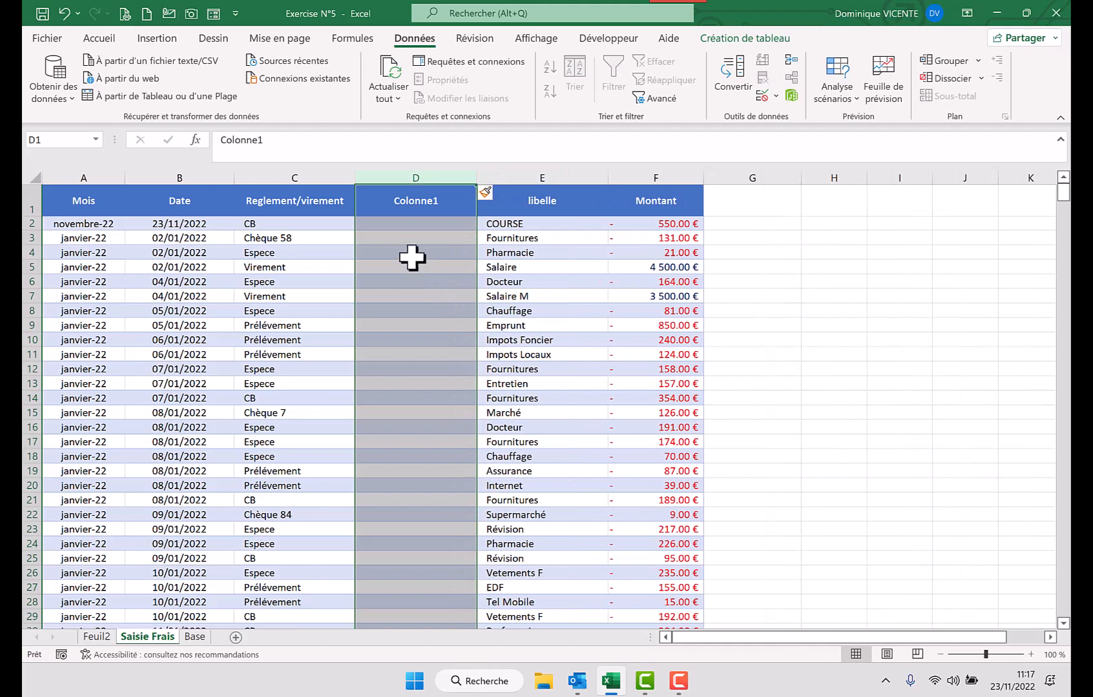
Rename the header of the inserted column D as Référence
left_click(441, 207)
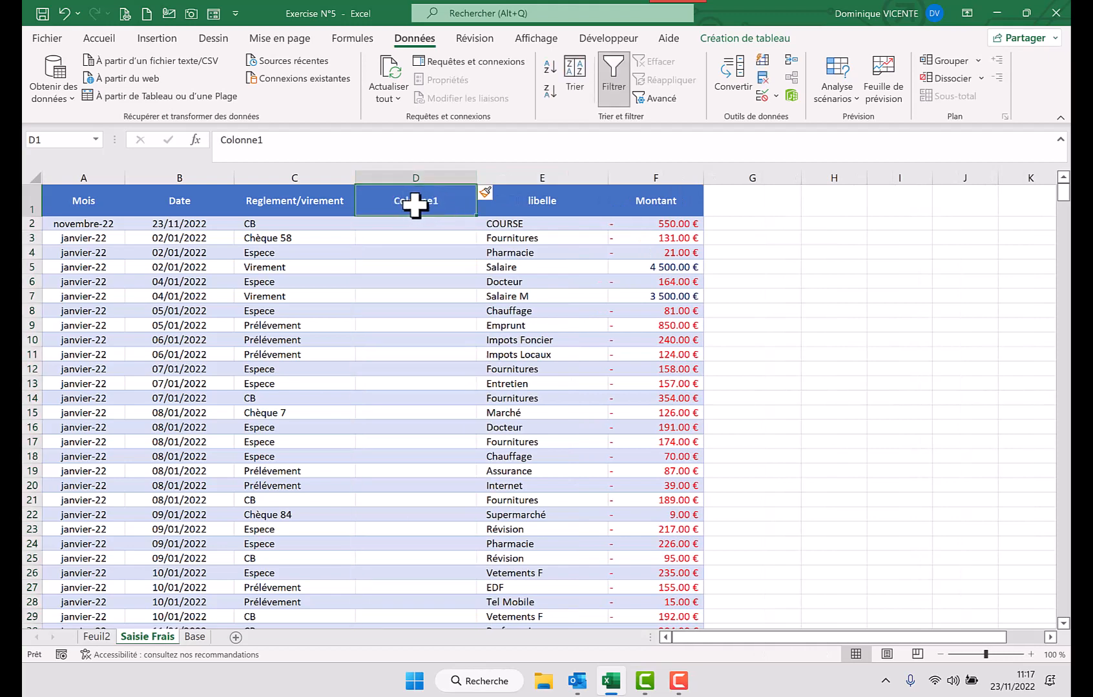
double_click(454, 212)
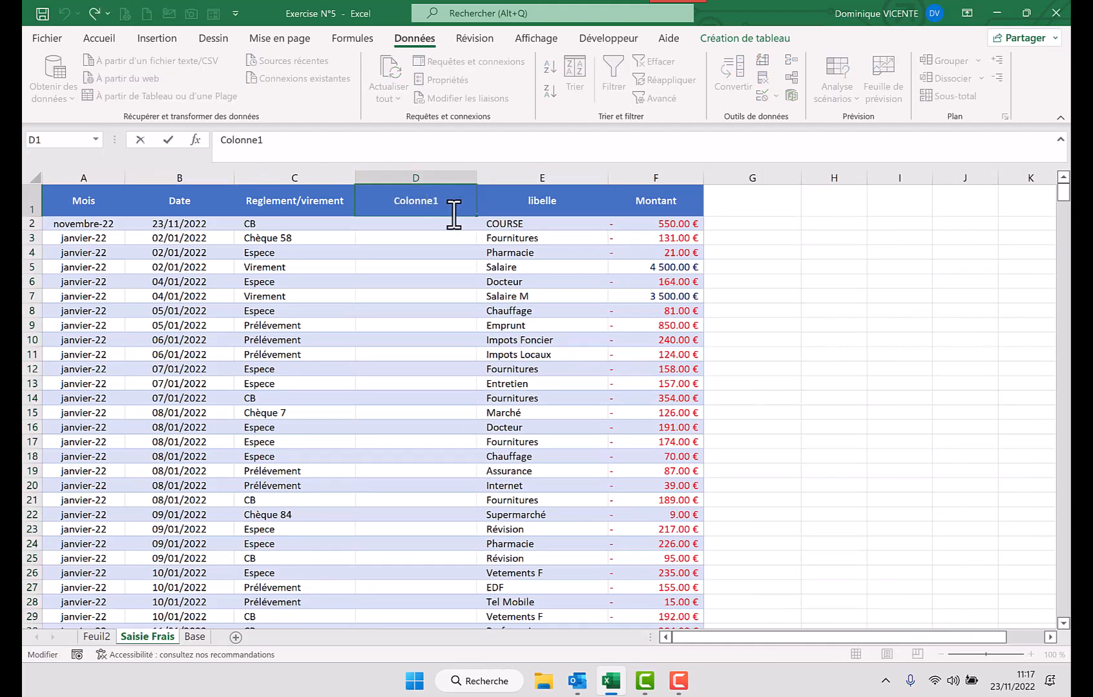
left_click_drag(279, 140, 189, 138)
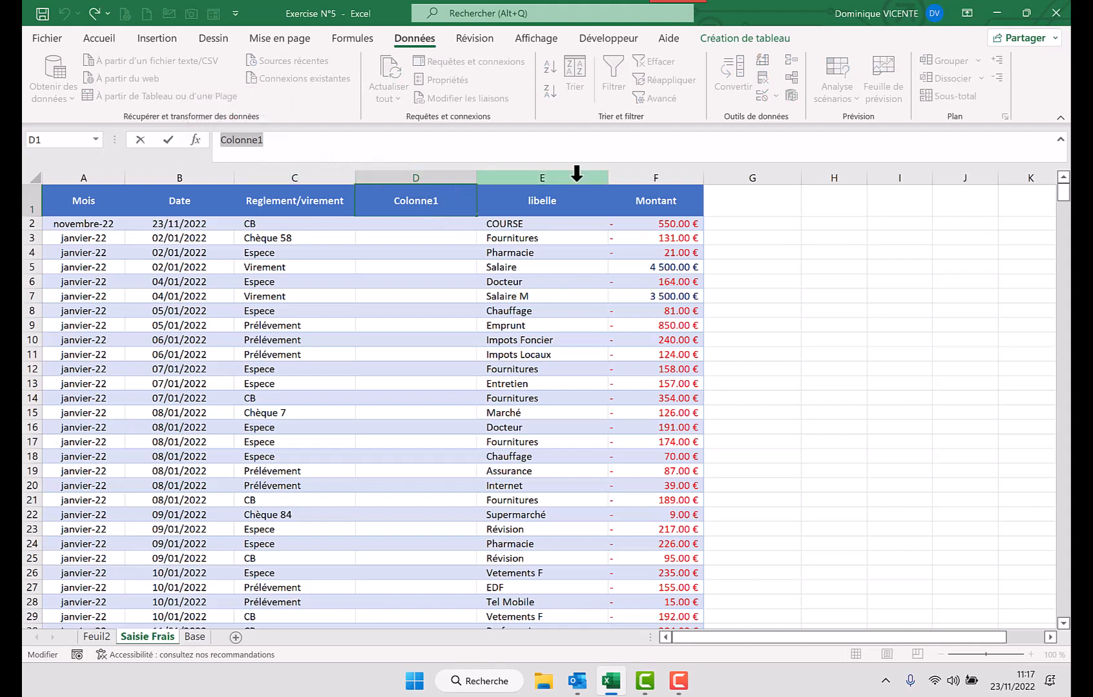
type("rence")
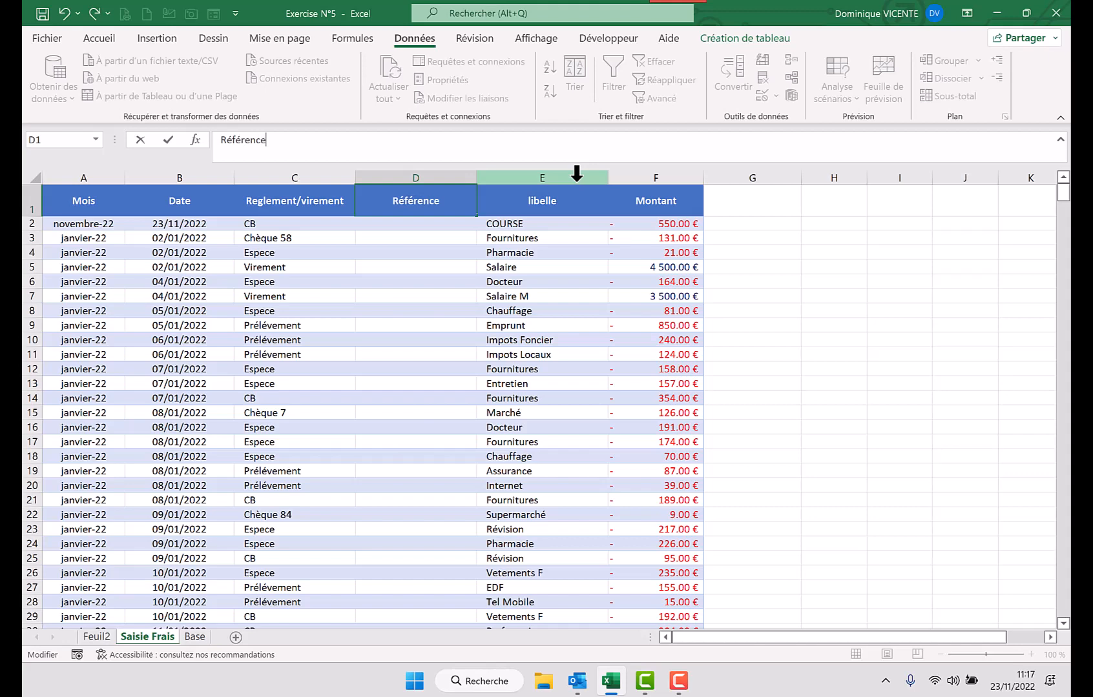
key("Return")
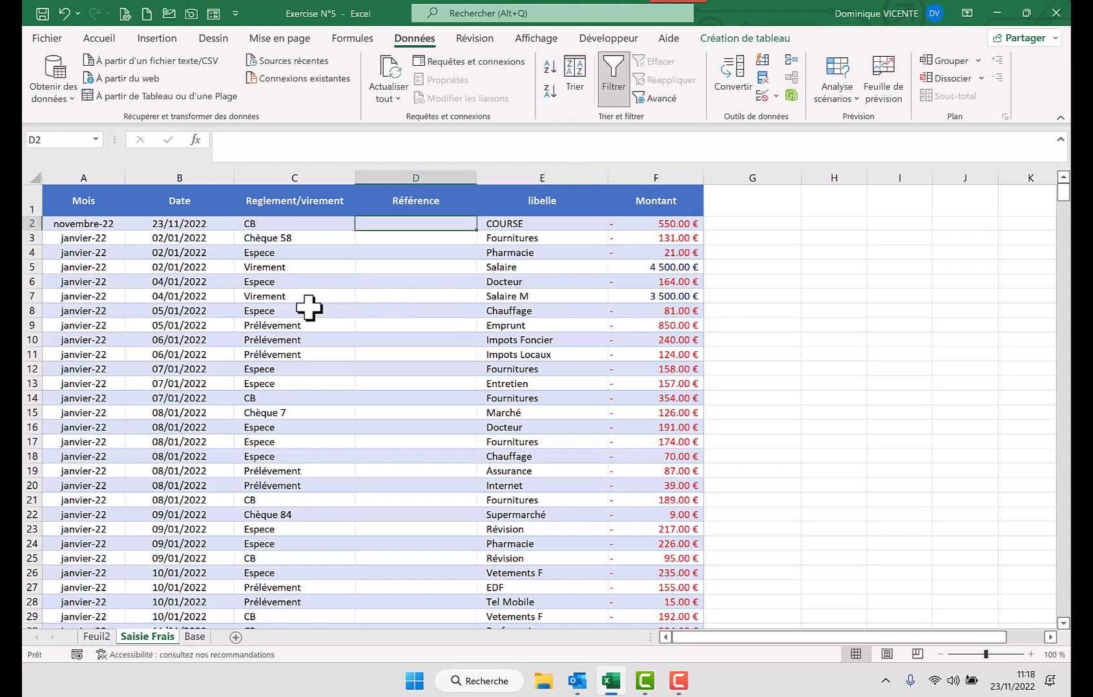
Convert all Reglement/virement entries from C2 down as delimited text, splitting at spaces so cheque numbers go into the Référence column
left_click(291, 226)
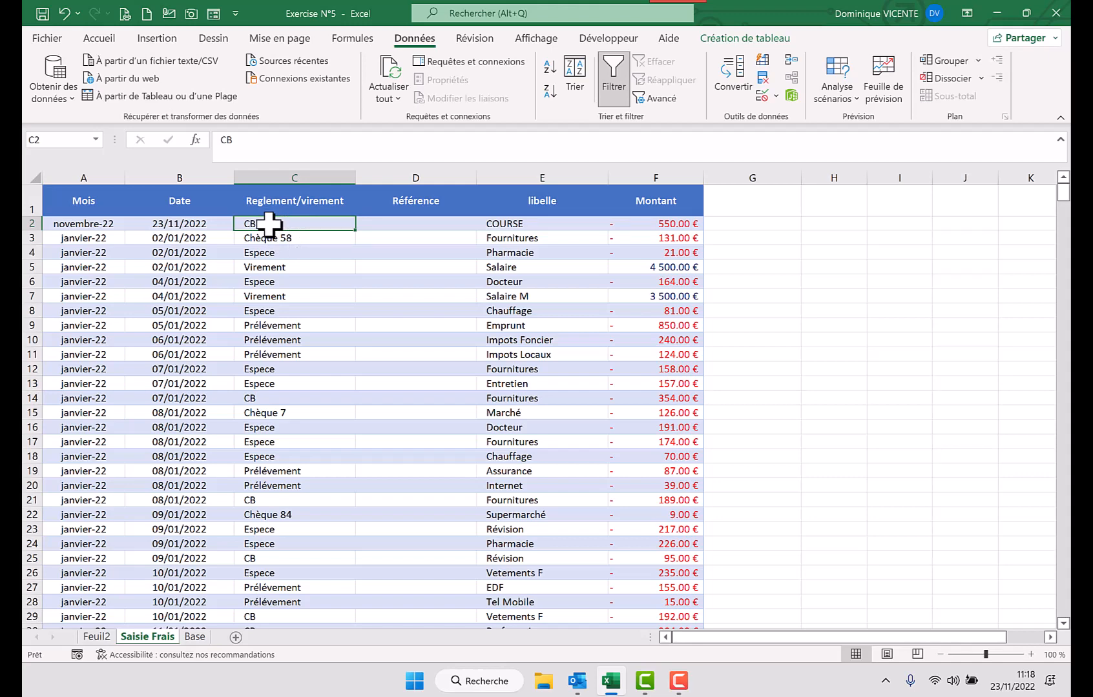
key("ctrl+shift+Down")
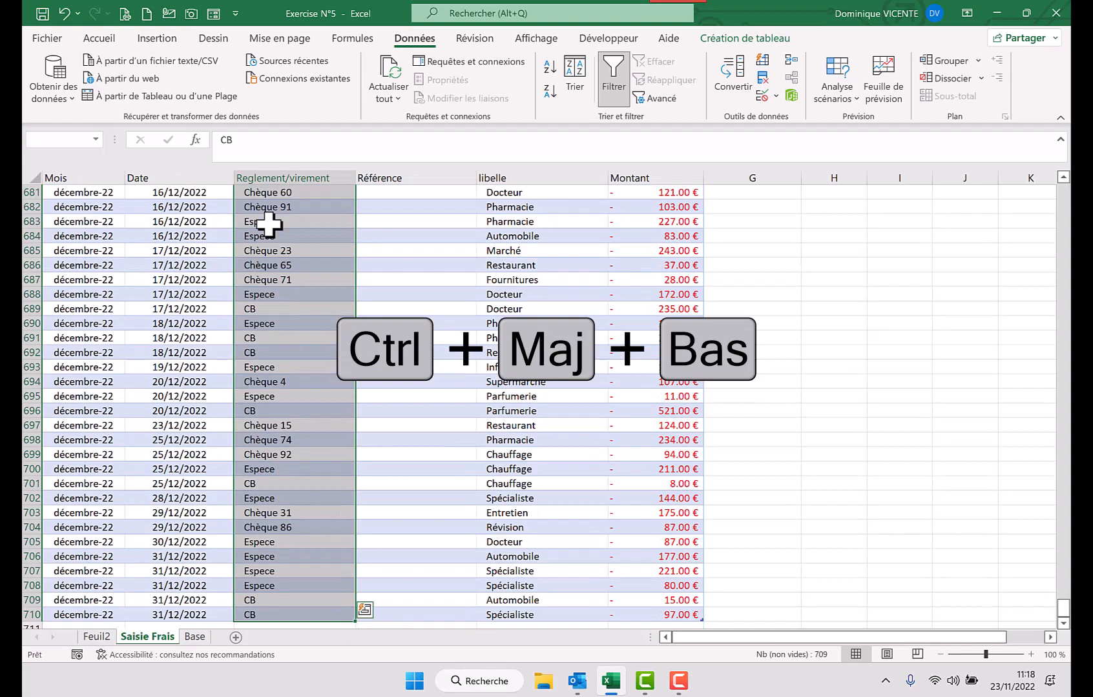
scroll(282, 387, "up", 16)
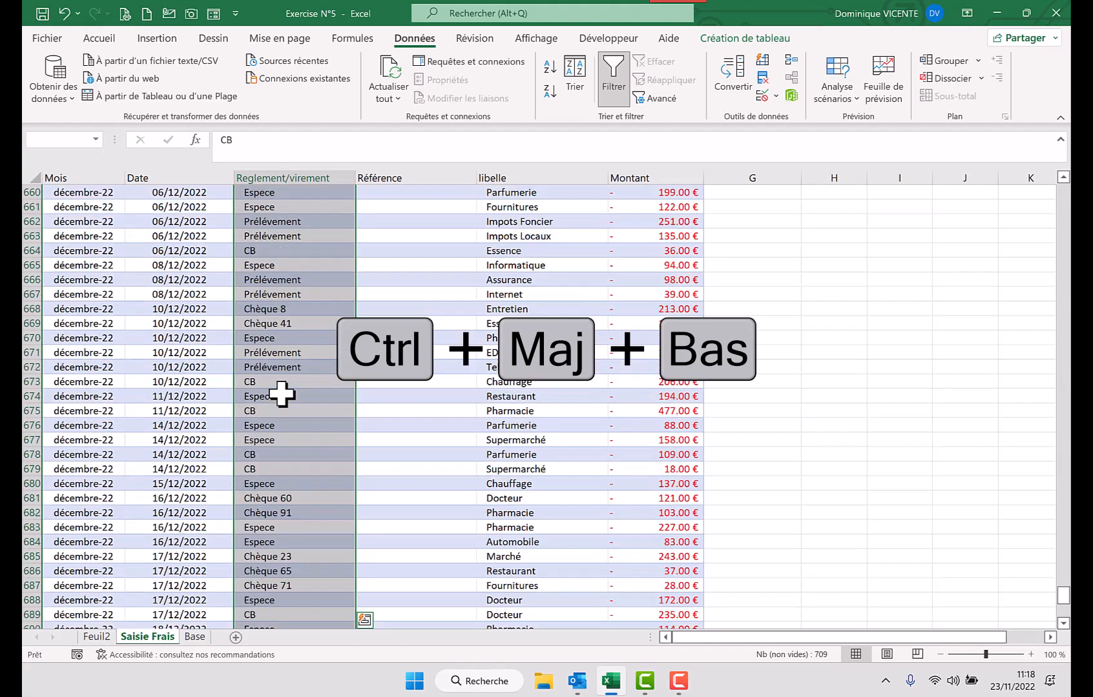
scroll(279, 352, "up", 20)
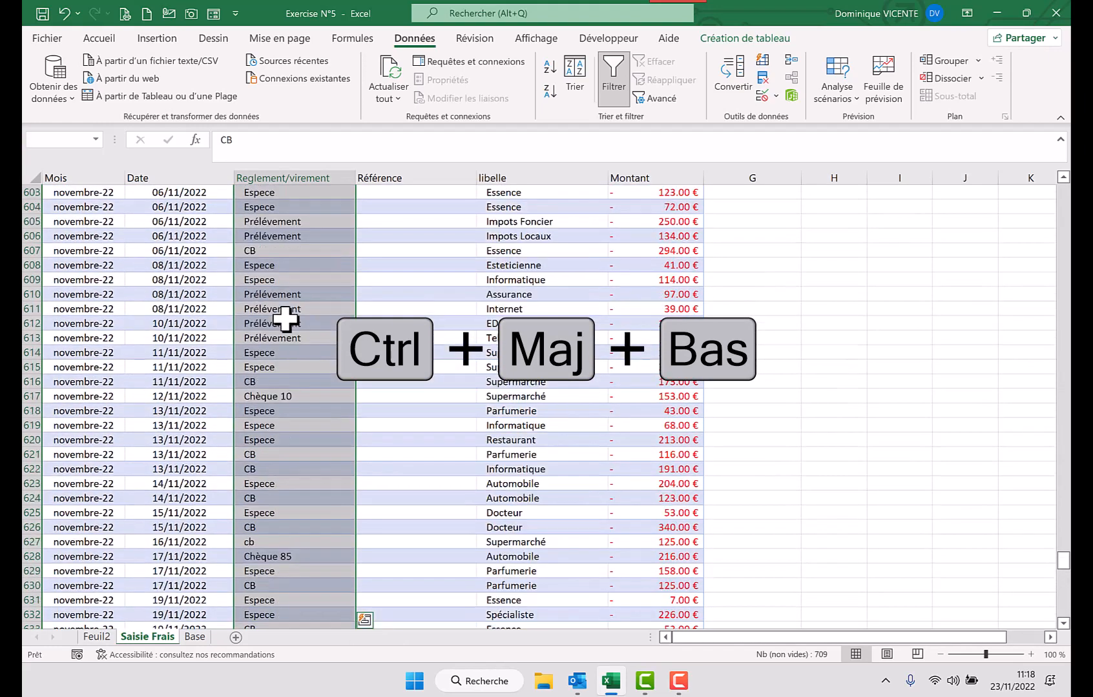
scroll(277, 315, "up", 20)
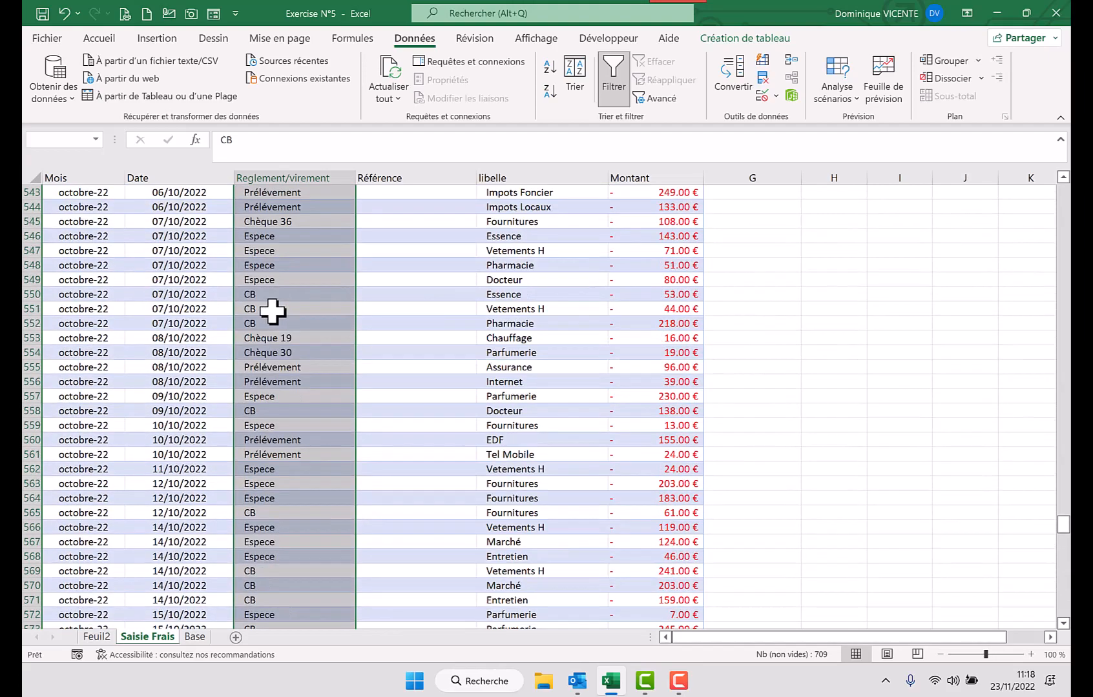
scroll(263, 311, "up", 19)
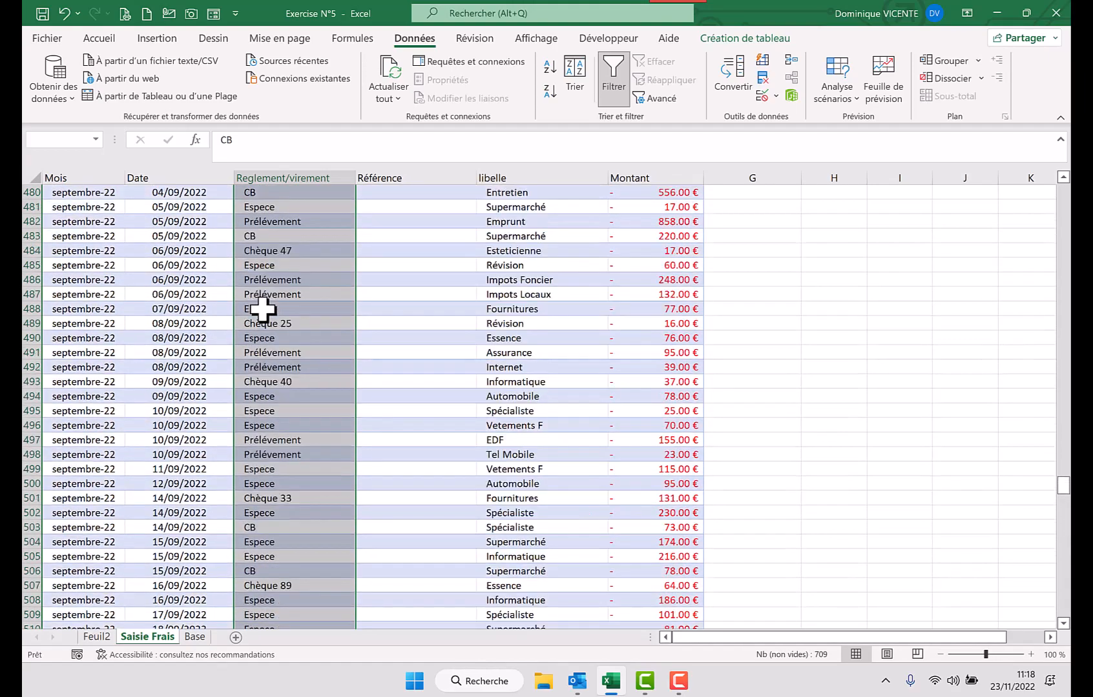
scroll(265, 299, "up", 20)
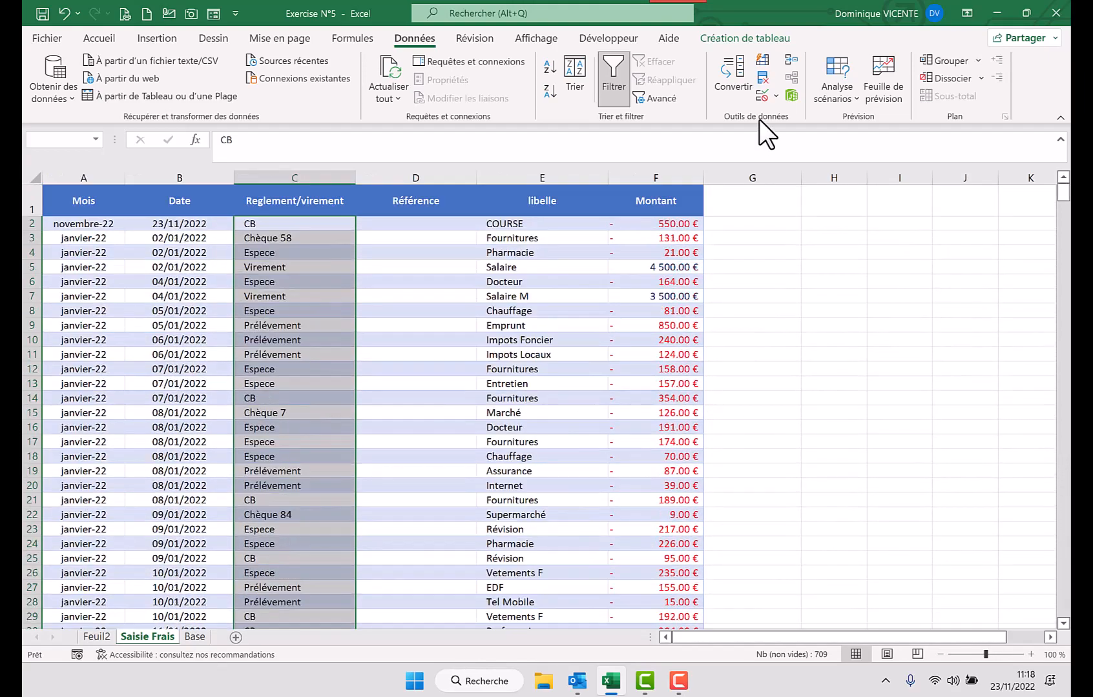
left_click(110, 37)
left_click(412, 36)
left_click(728, 82)
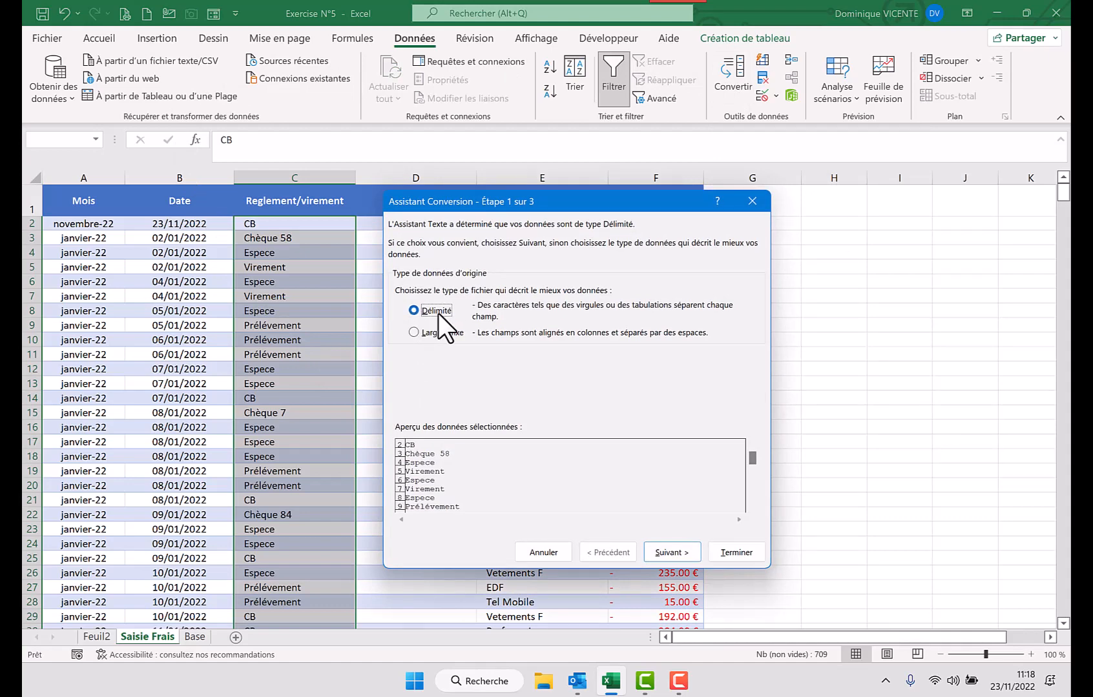
left_click(669, 553)
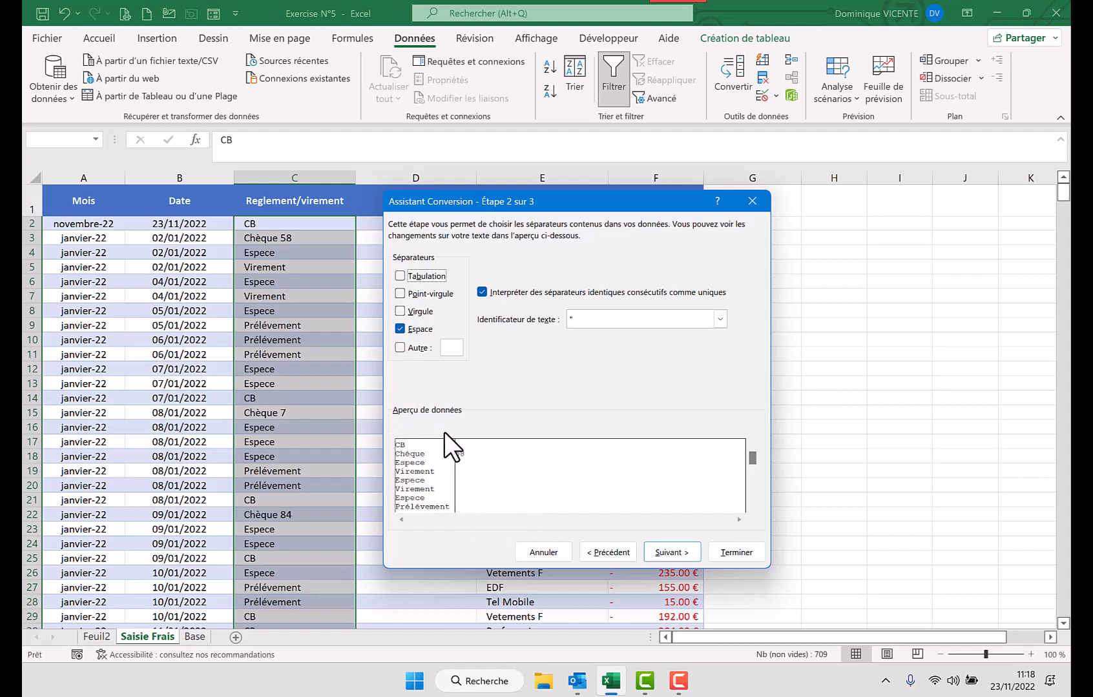
left_click(729, 551)
left_click(756, 504)
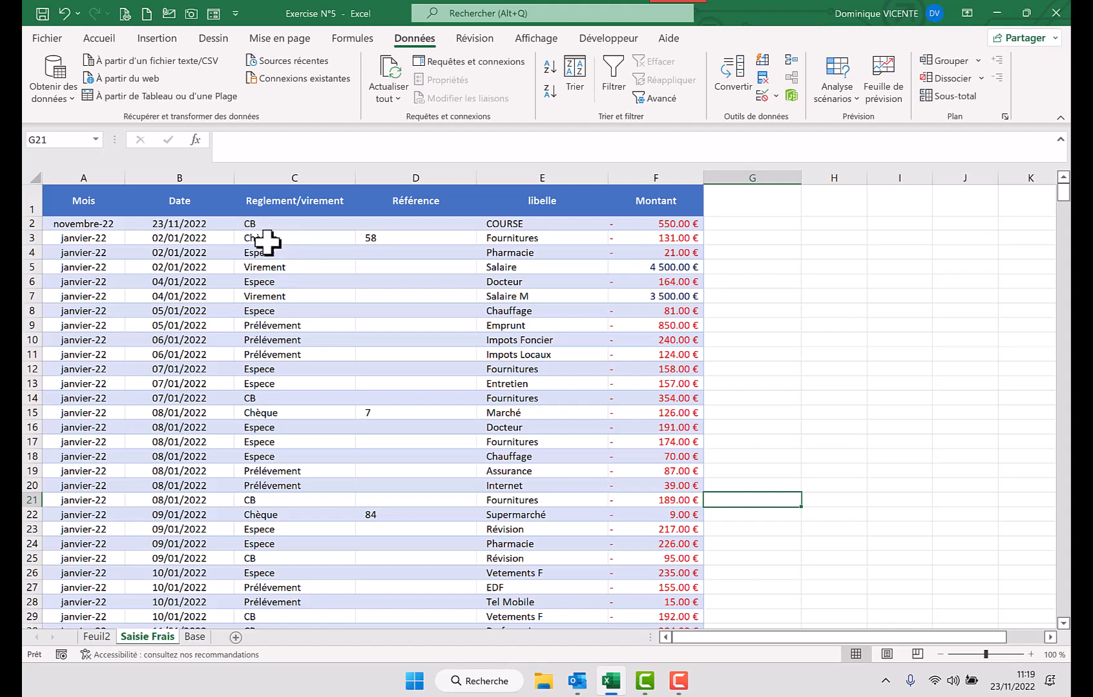
Check the separated cheque numbers down the Référence column, and undo the text conversion
scroll(391, 308, "down", 15)
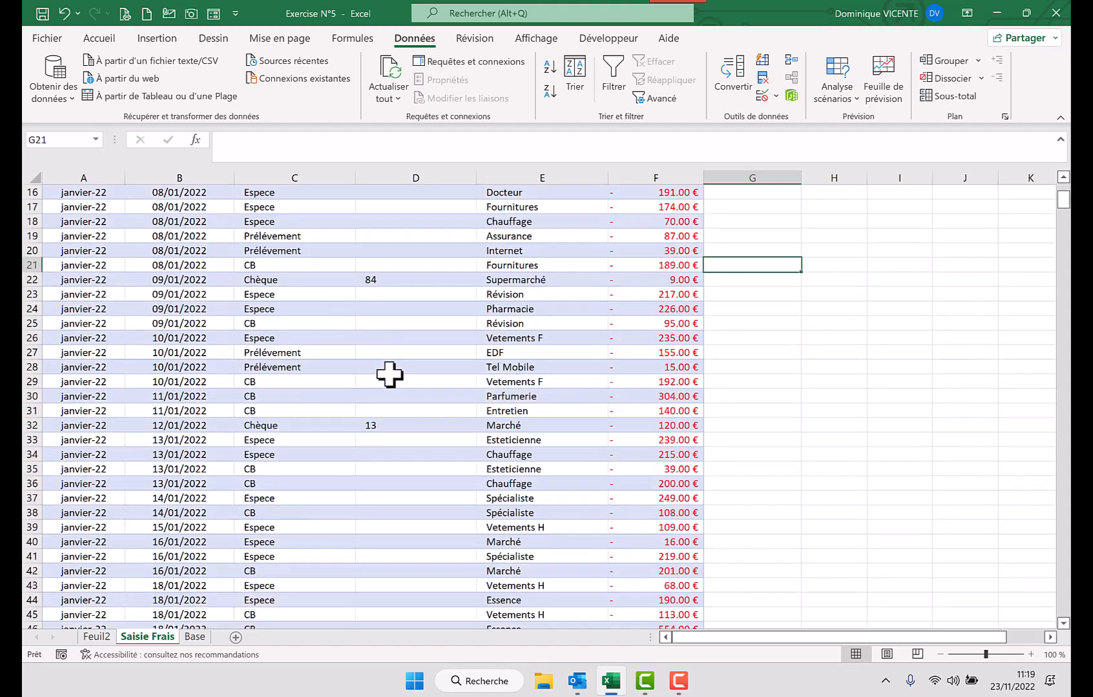
scroll(387, 393, "down", 20)
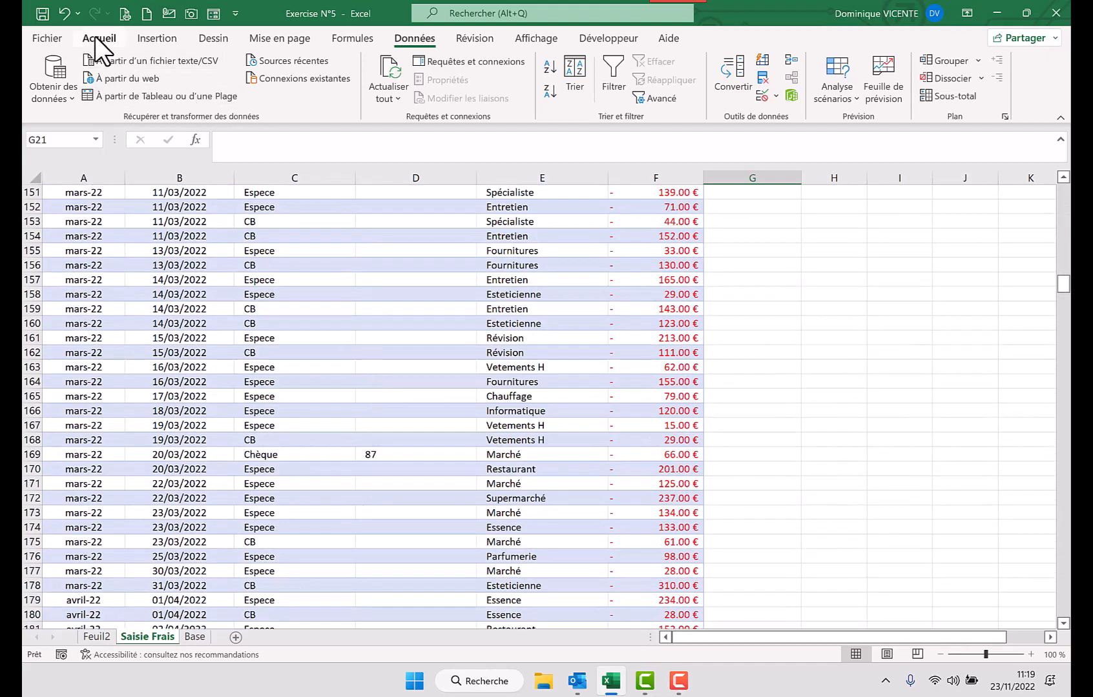
left_click(64, 12)
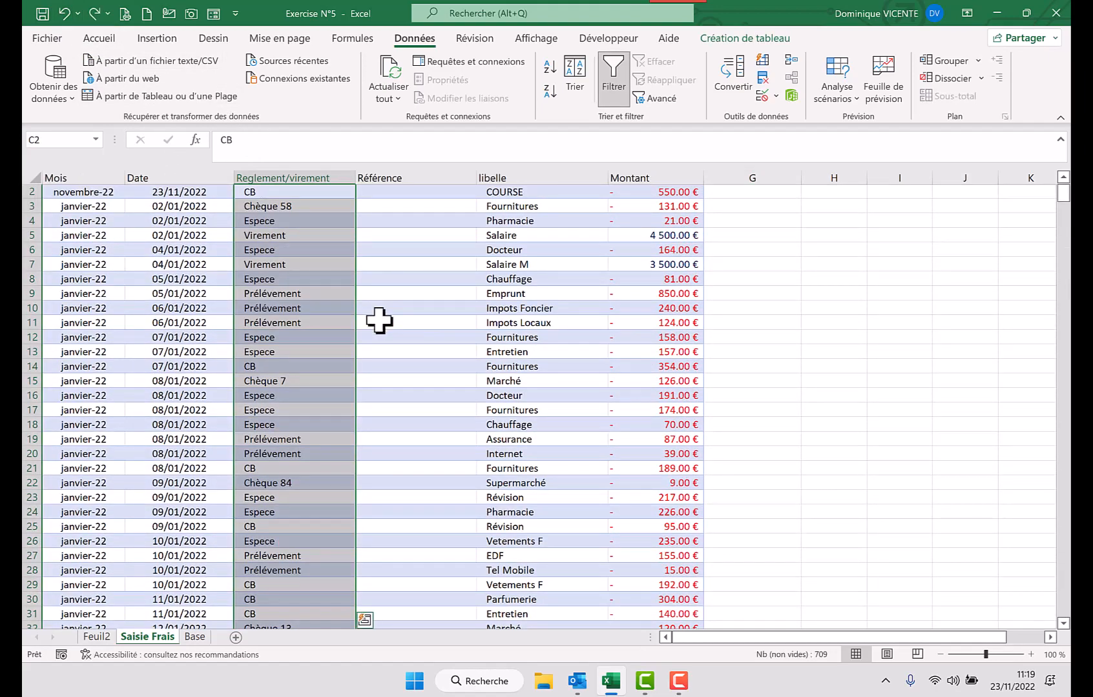
Redo the delimited text conversion with the space separator on the whole Reglement/virement column, and check the Référence values
scroll(368, 313, "up", 1)
left_click(288, 223)
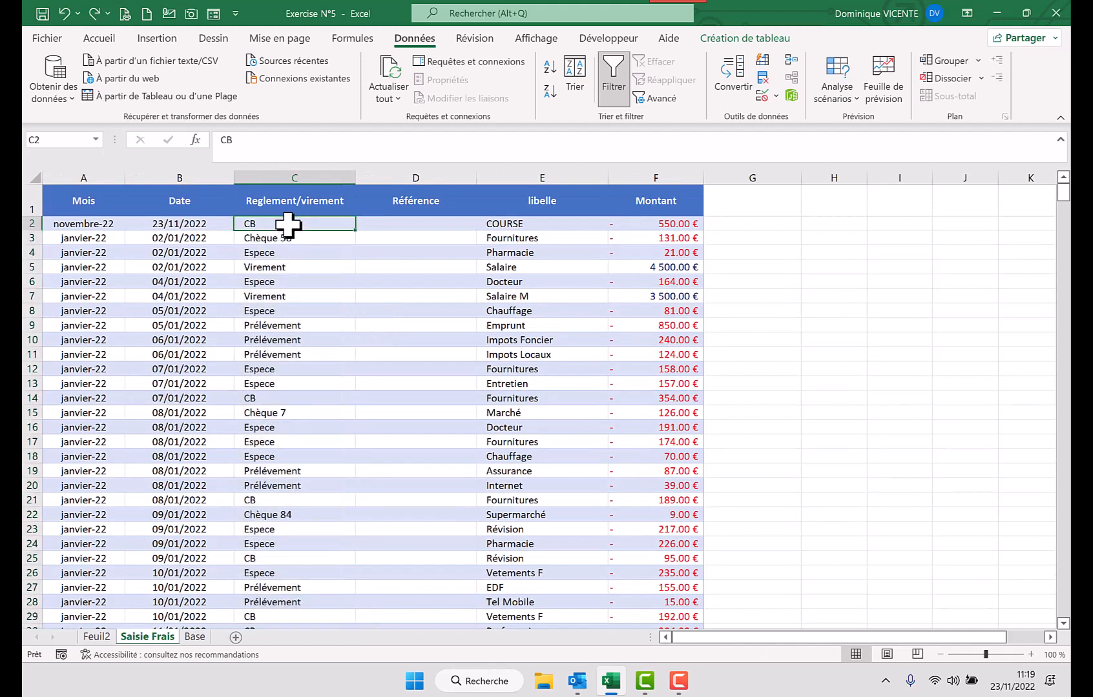
key("ctrl+shift+Down")
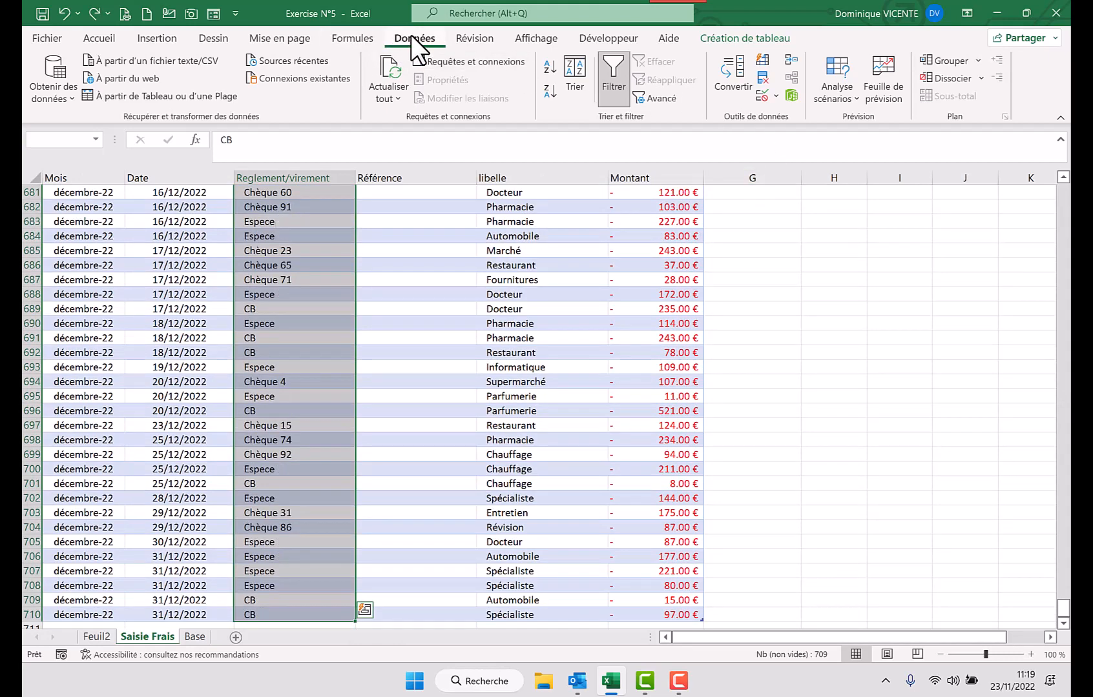
left_click(734, 69)
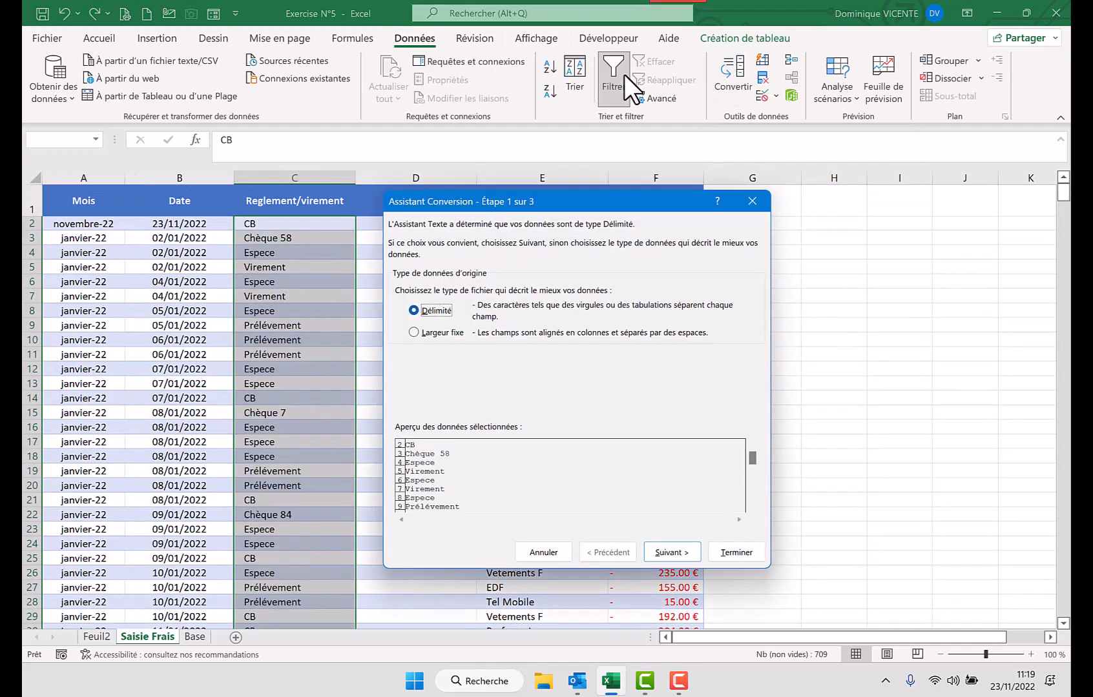
left_click(666, 551)
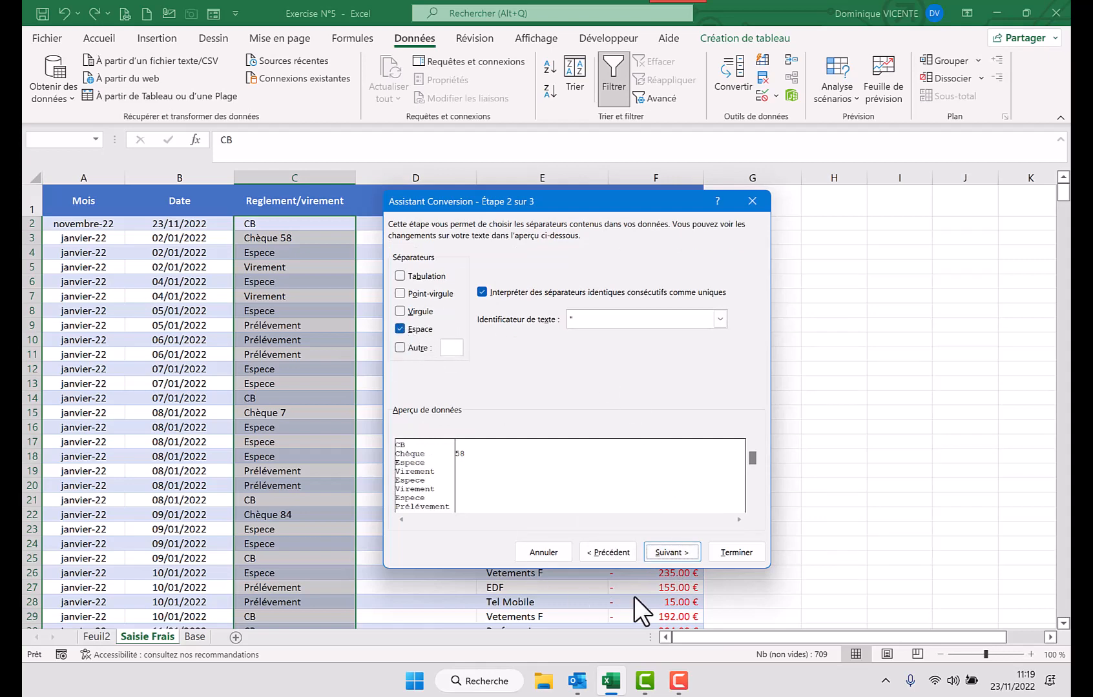
left_click(729, 560)
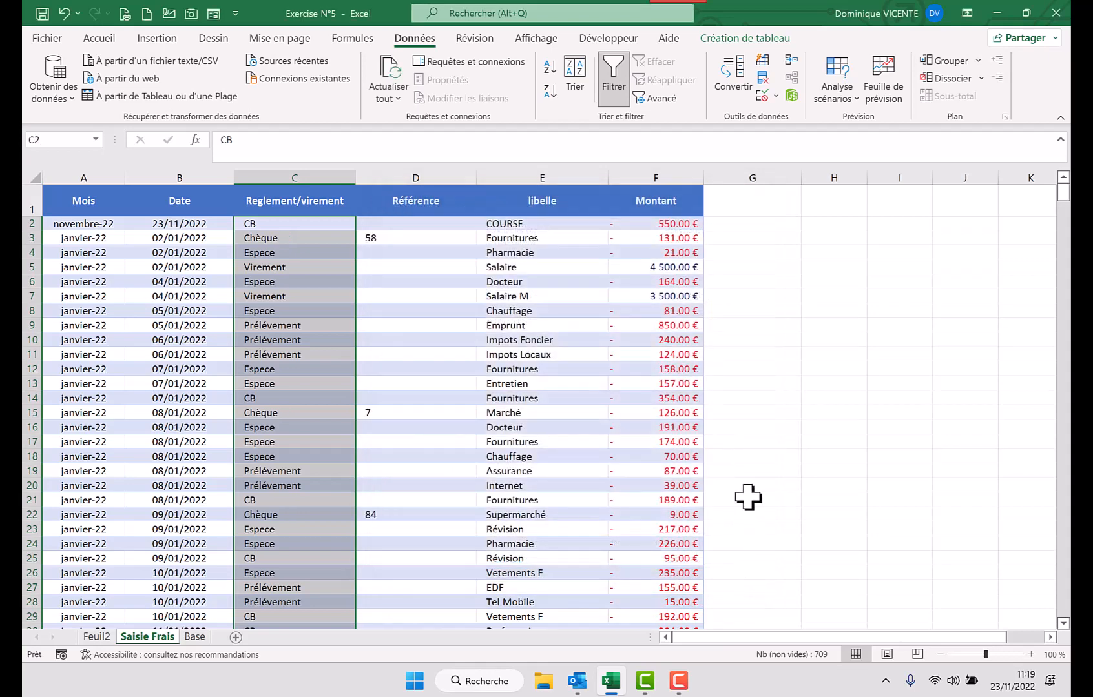
left_click(748, 497)
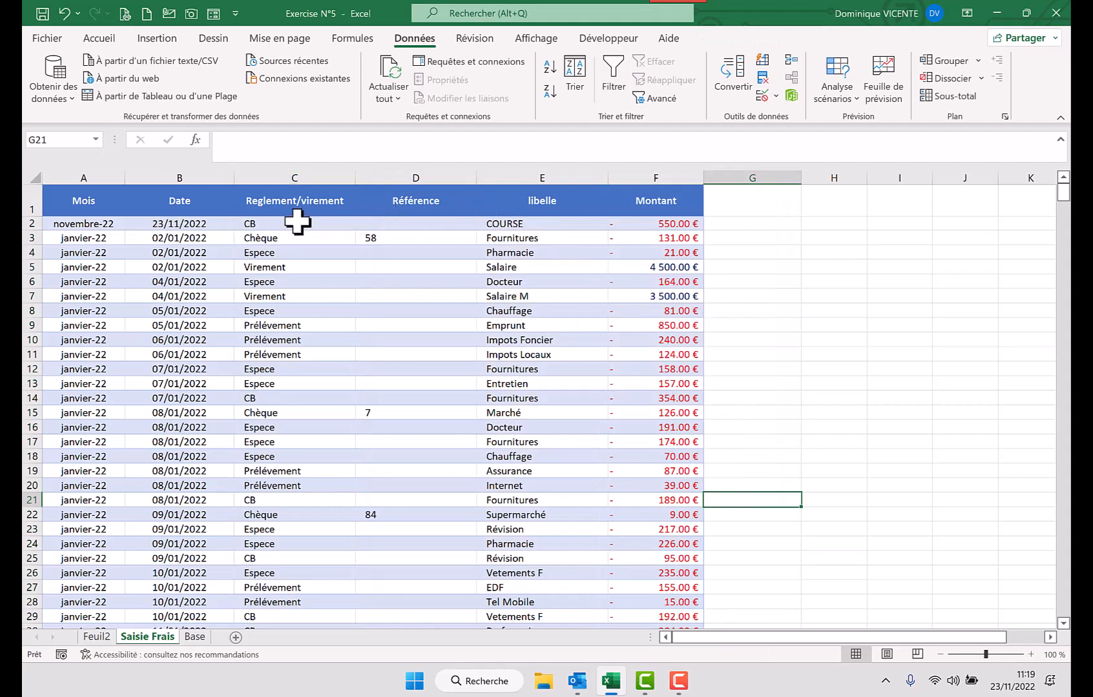
scroll(361, 306, "down", 11)
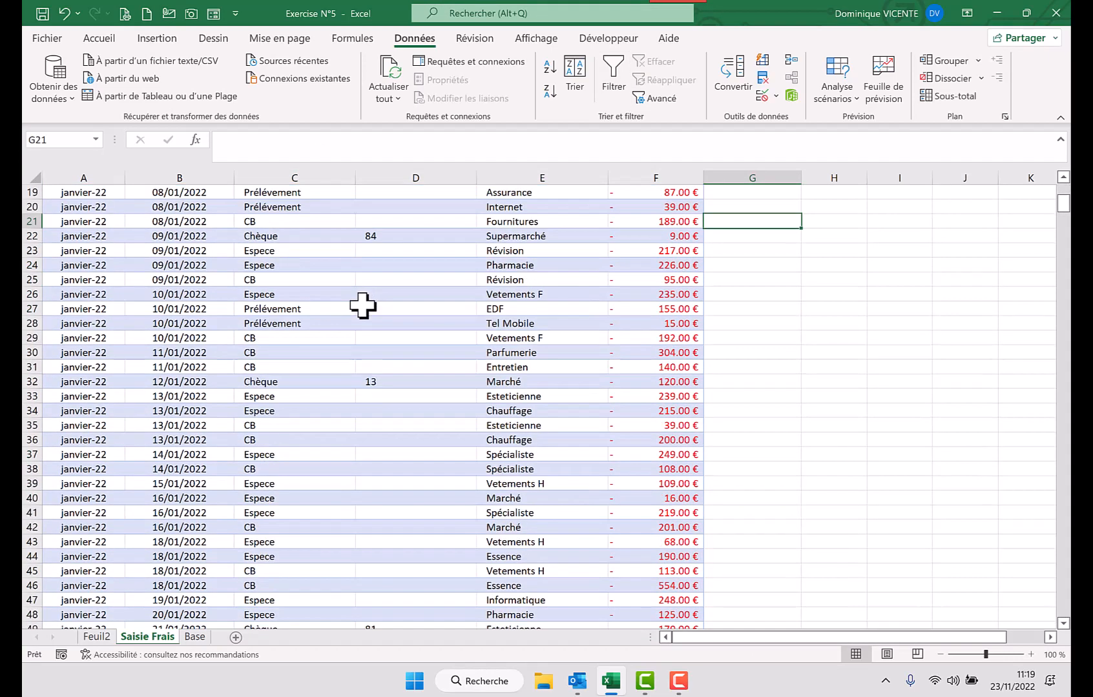
scroll(335, 405, "down", 12)
scroll(335, 405, "up", 14)
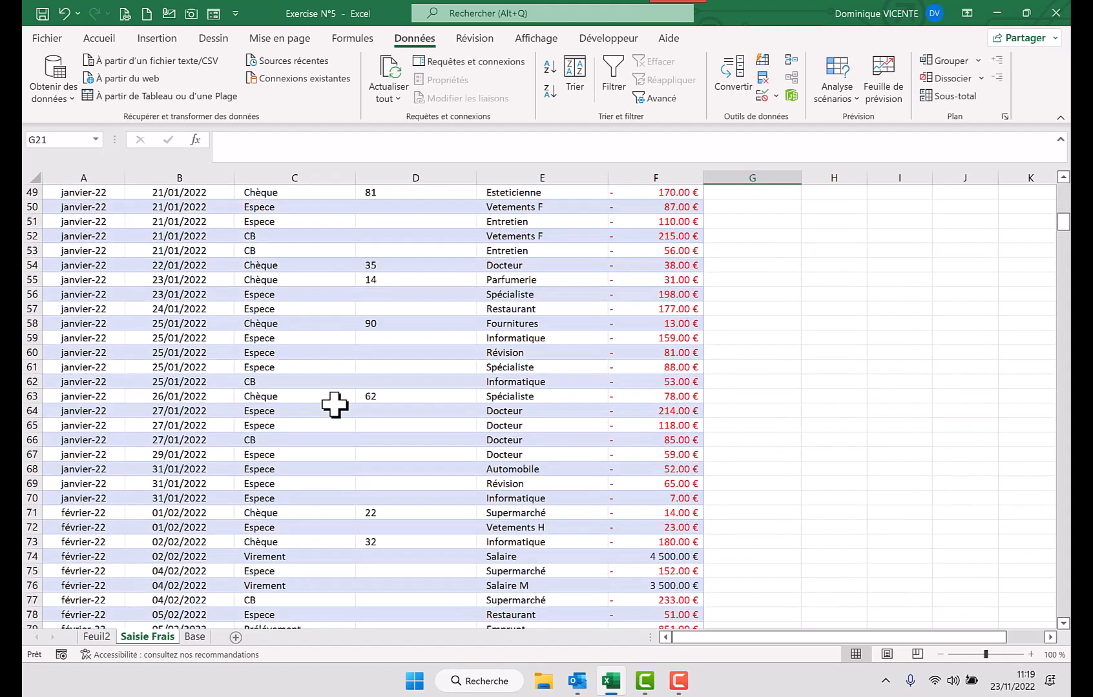
scroll(335, 405, "up", 7)
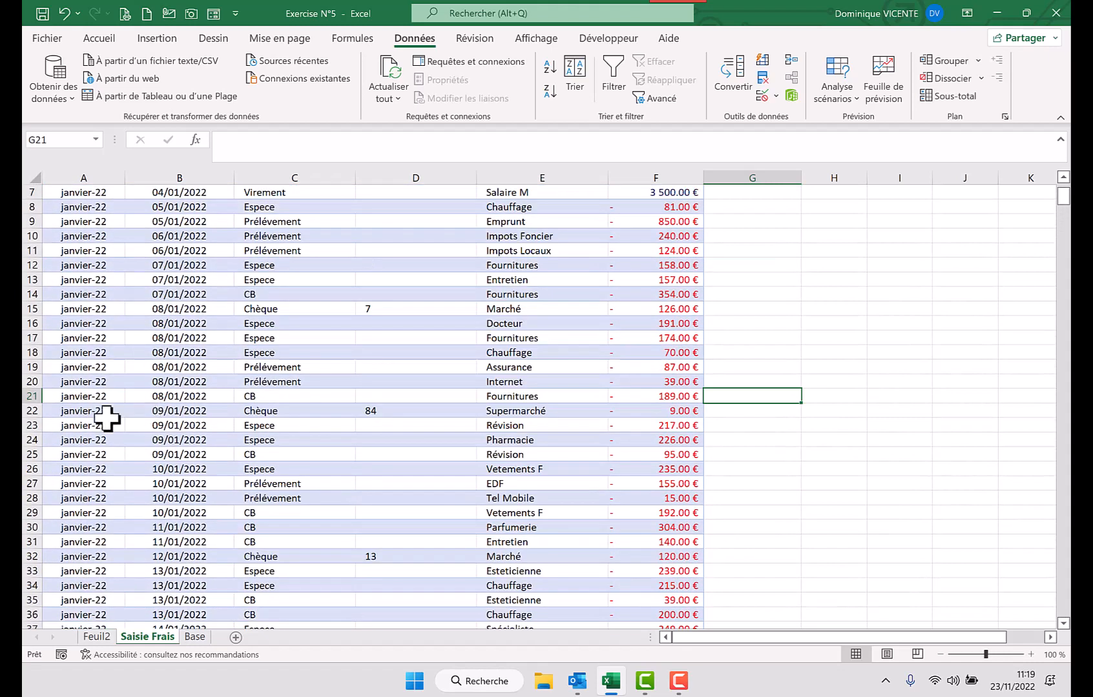
Refresh the pivot table and slicers on the Feuil2 sheet from the updated Saisie Frais data
left_click(97, 636)
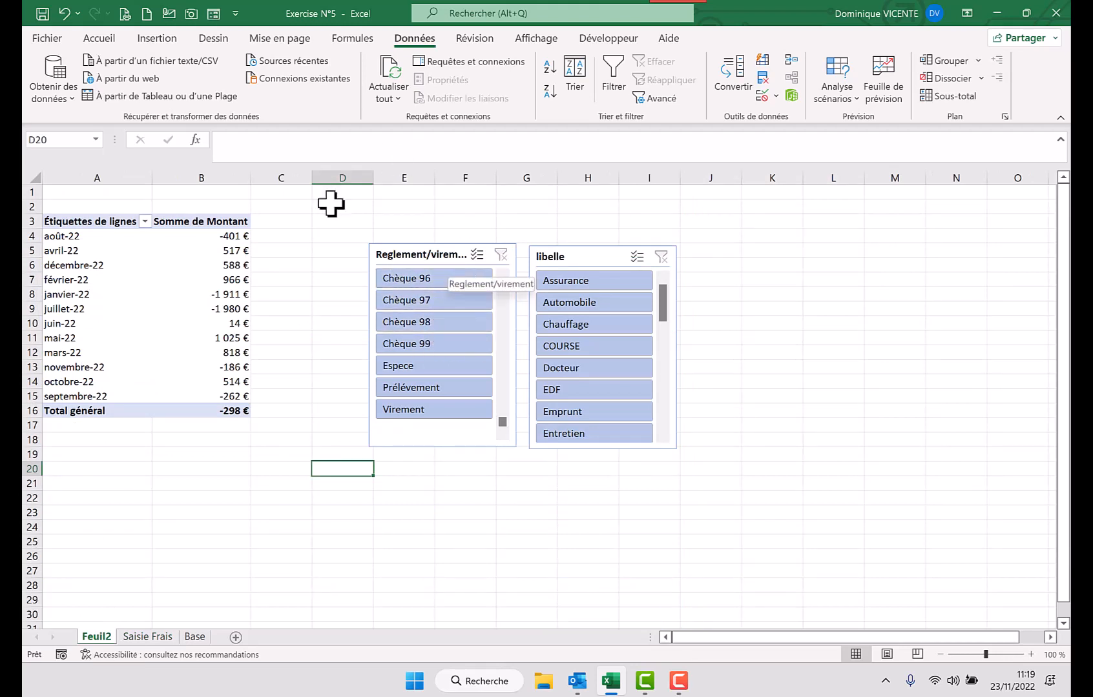
left_click(385, 67)
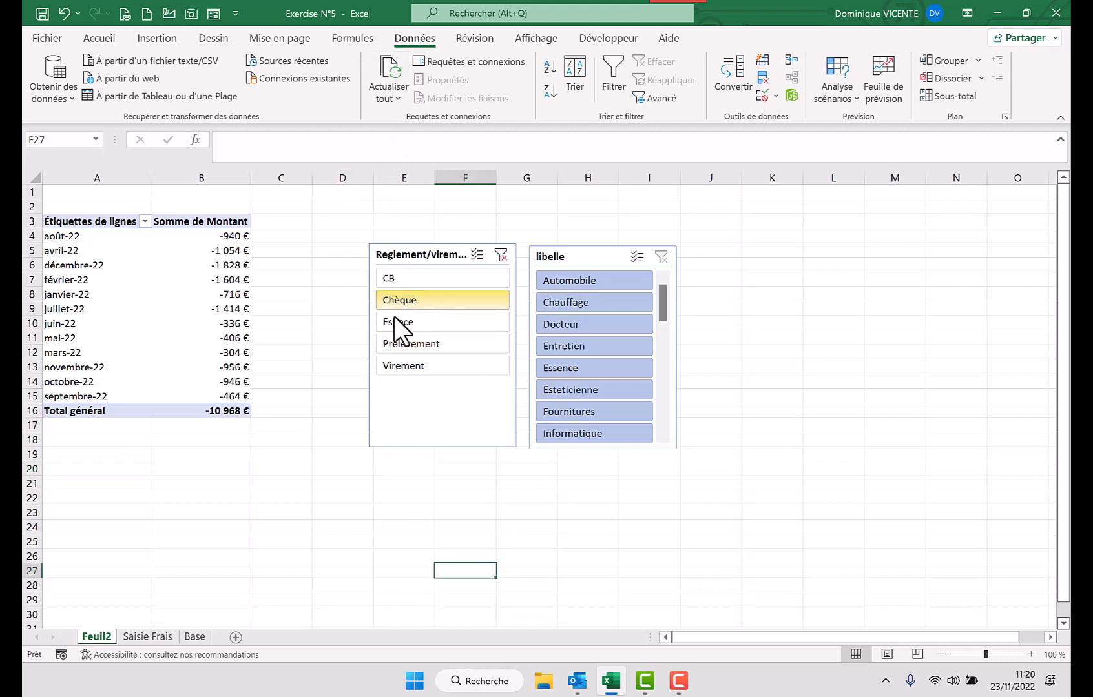
Turn on multi-selection in the Reglement/virement slicer, try combinations of Chèque, Espece and CB, and clear its filter
left_click(478, 255)
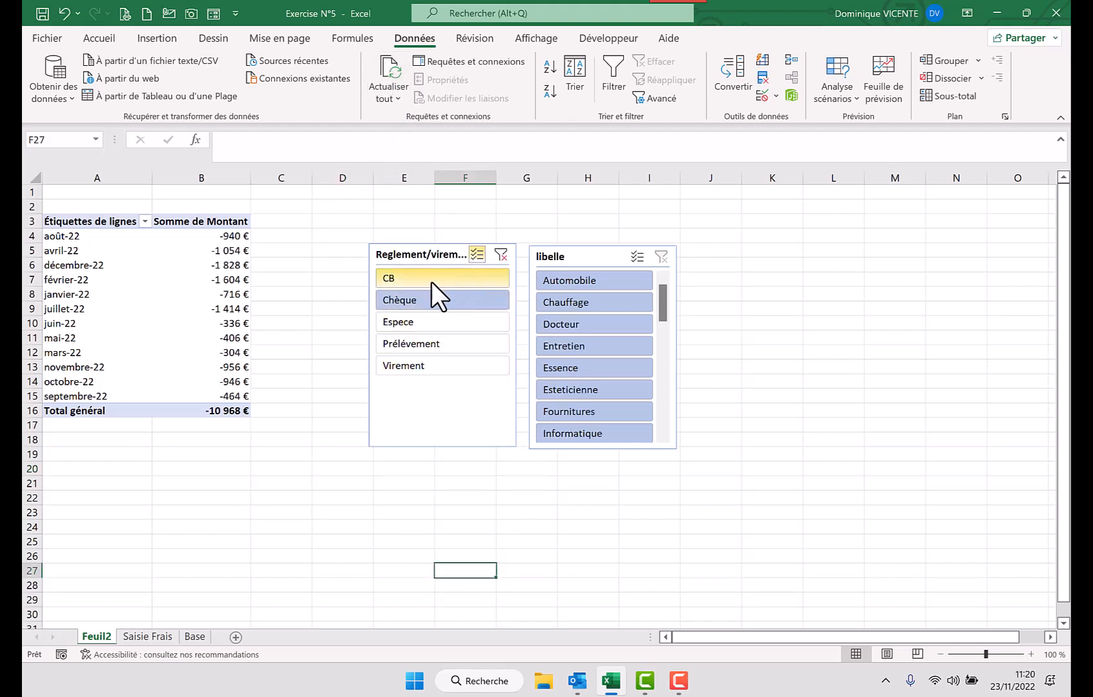
left_click(403, 320)
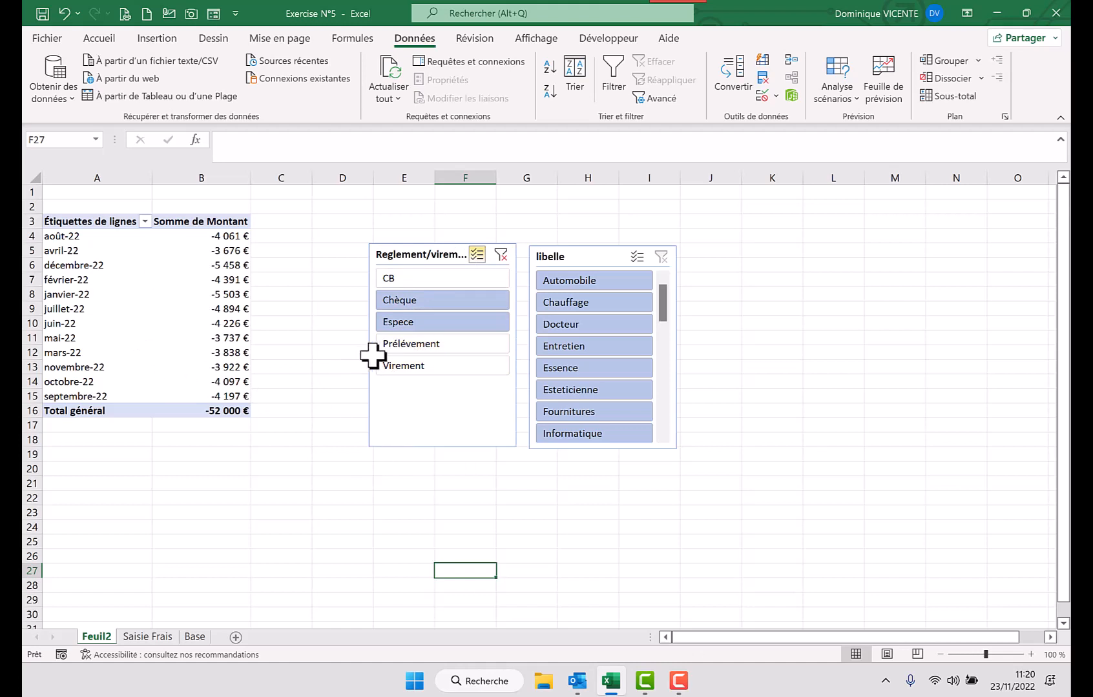
left_click(396, 280)
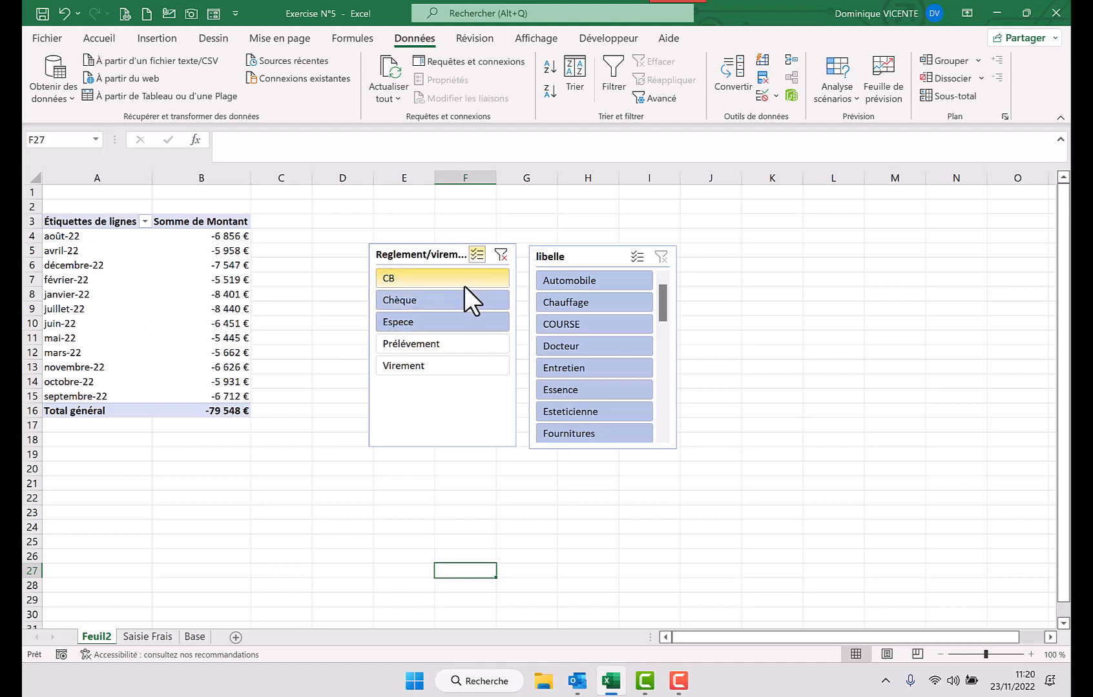
left_click(446, 299)
left_click(449, 321)
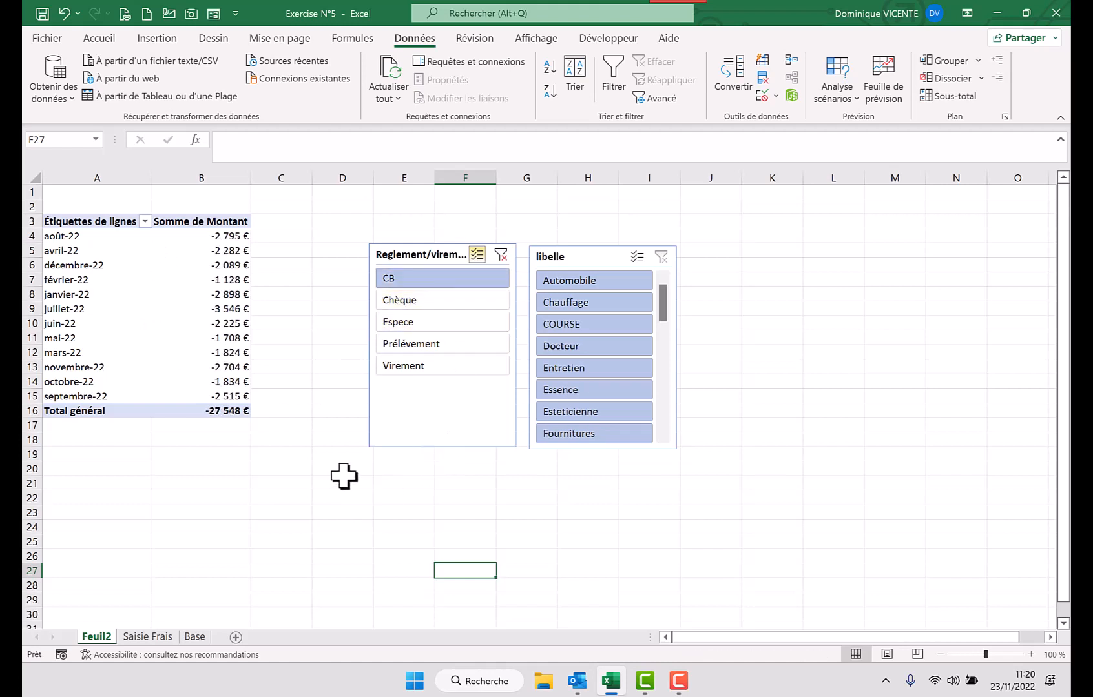
left_click(501, 255)
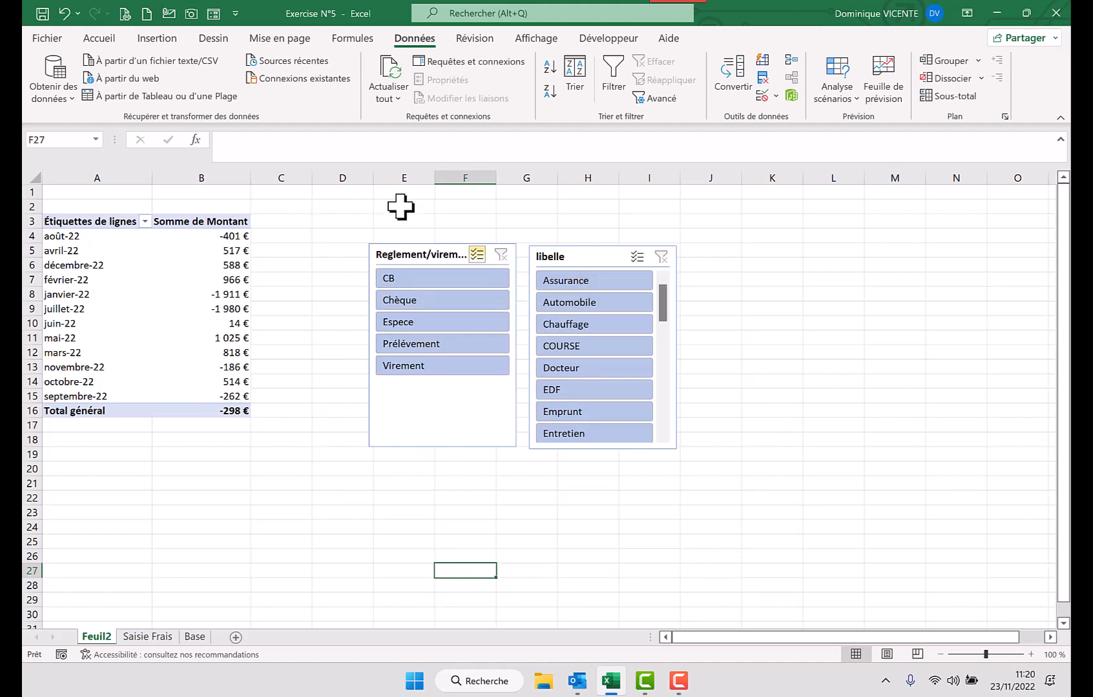
Add Reglement/virement to the pivot table rows beneath Mois, and shift both slicers slightly up and farther from the table
left_click(67, 252)
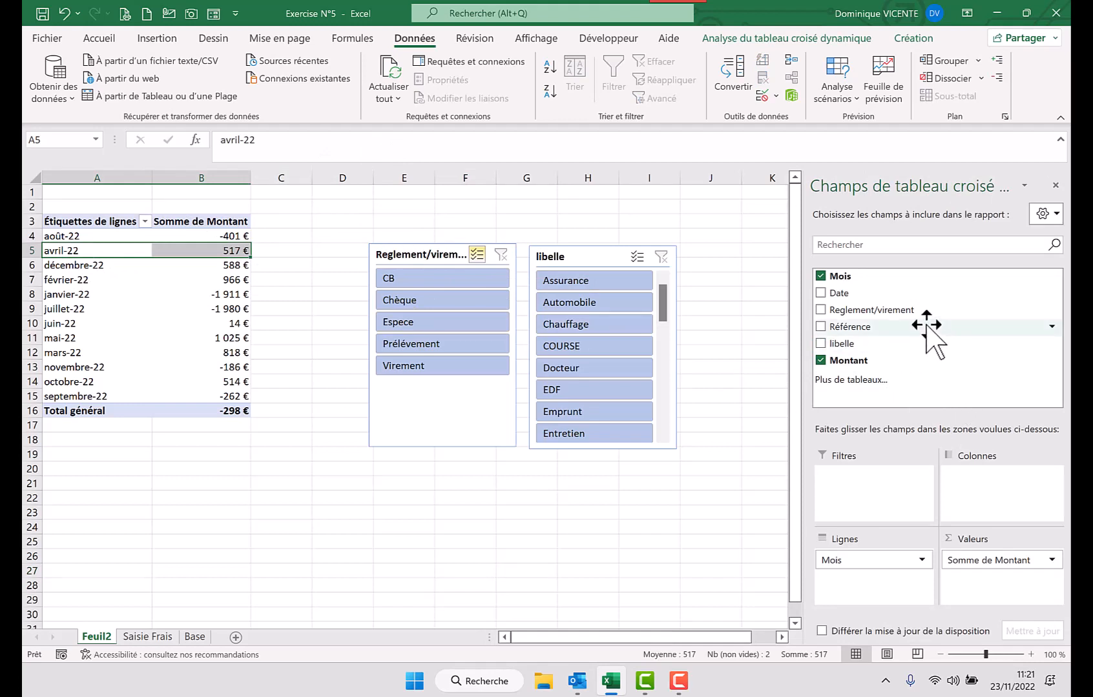
left_click_drag(872, 312, 868, 581)
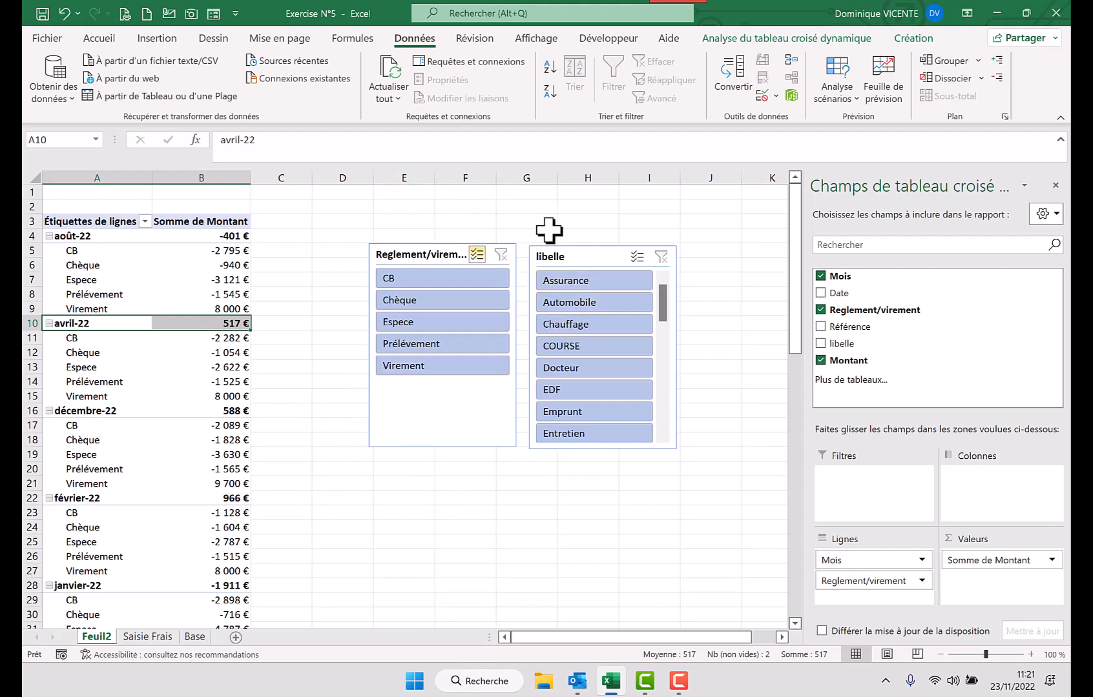
left_click_drag(572, 247, 594, 228)
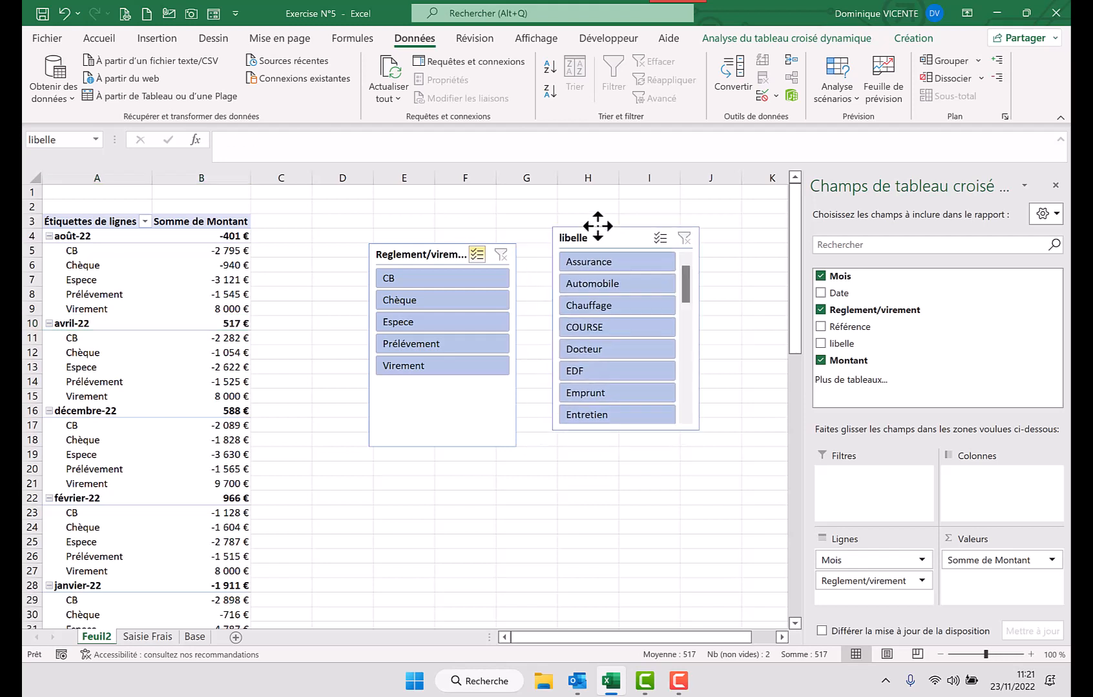
left_click_drag(440, 246, 467, 227)
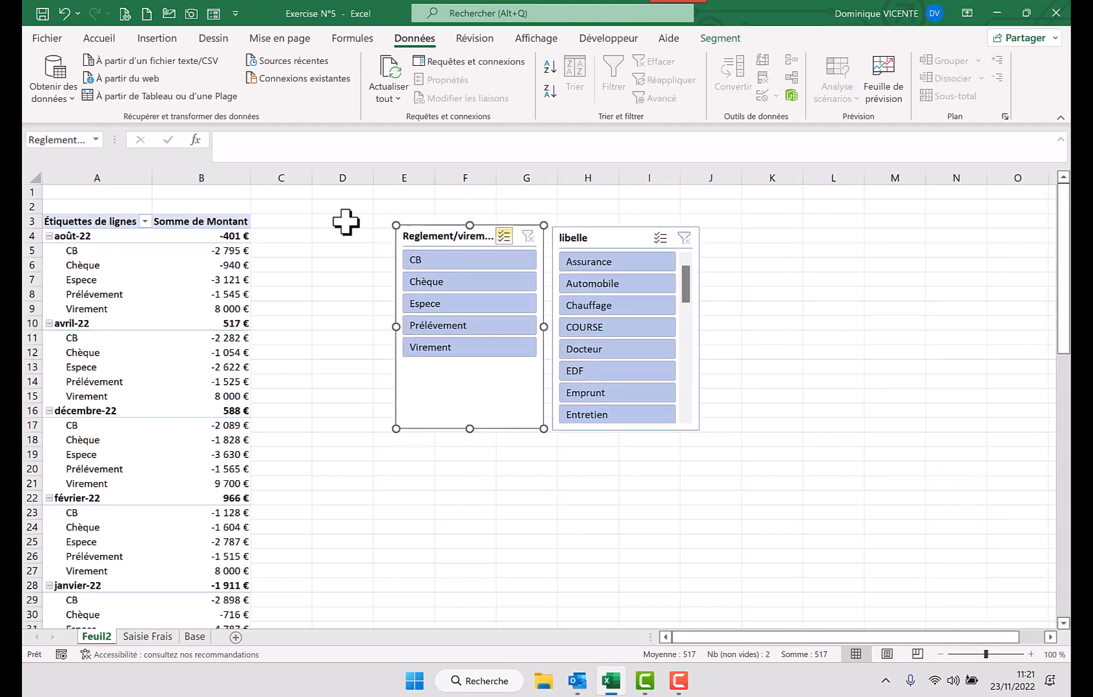
Insert a Mois slicer for the pivot table and place it beside the libelle slicer
left_click(124, 280)
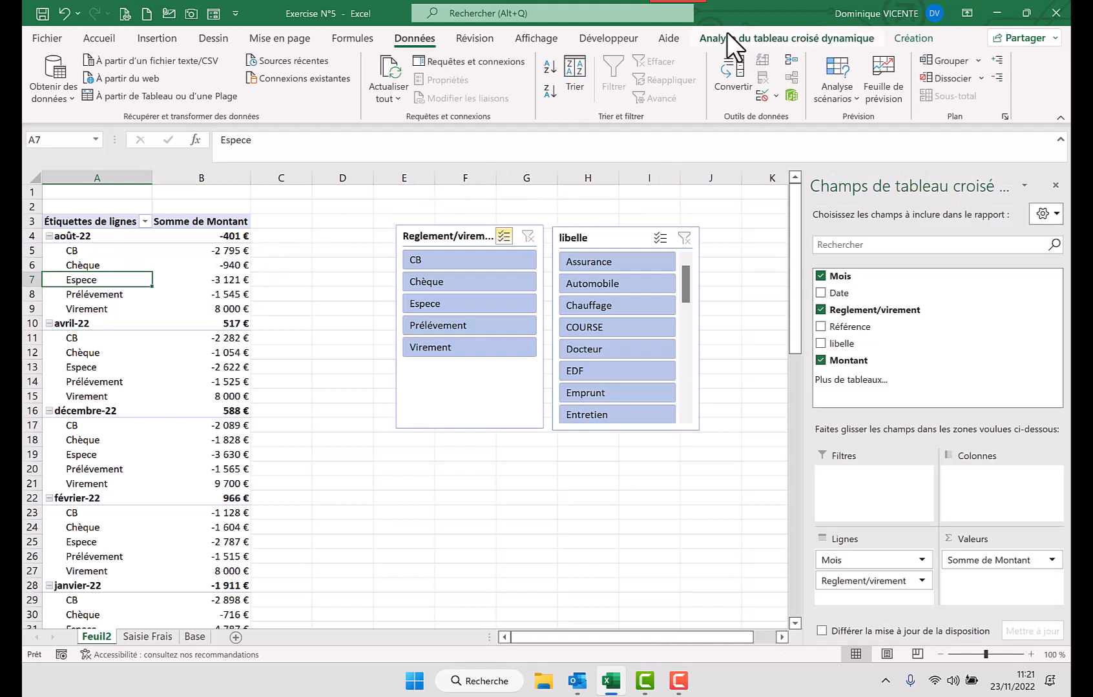
left_click(741, 40)
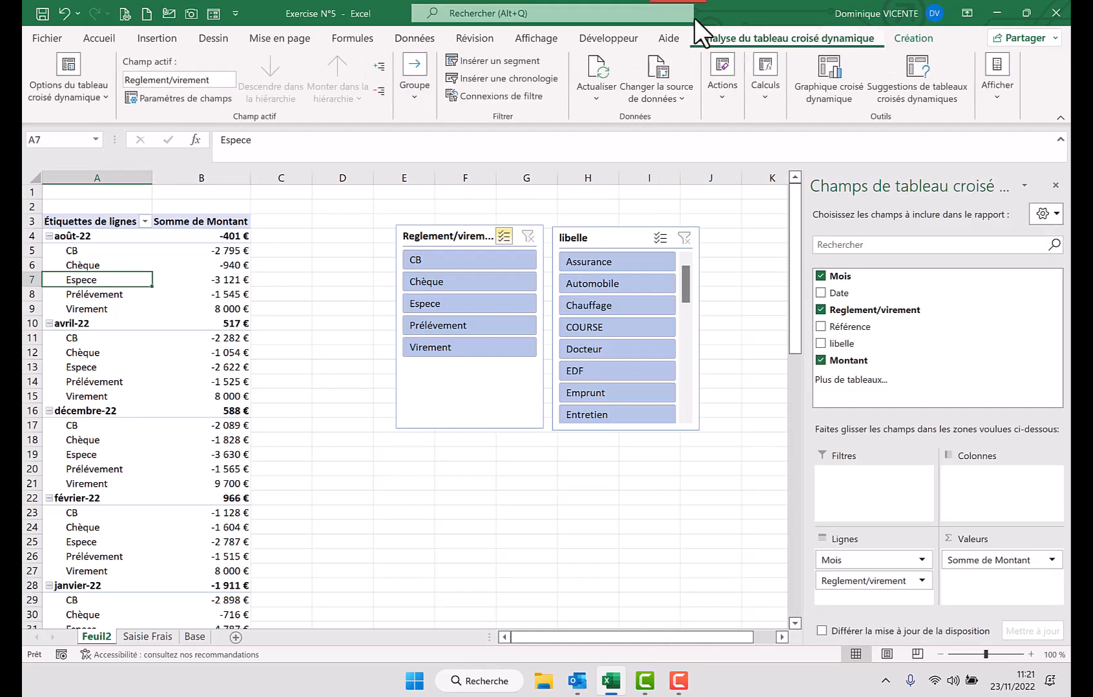
left_click(478, 59)
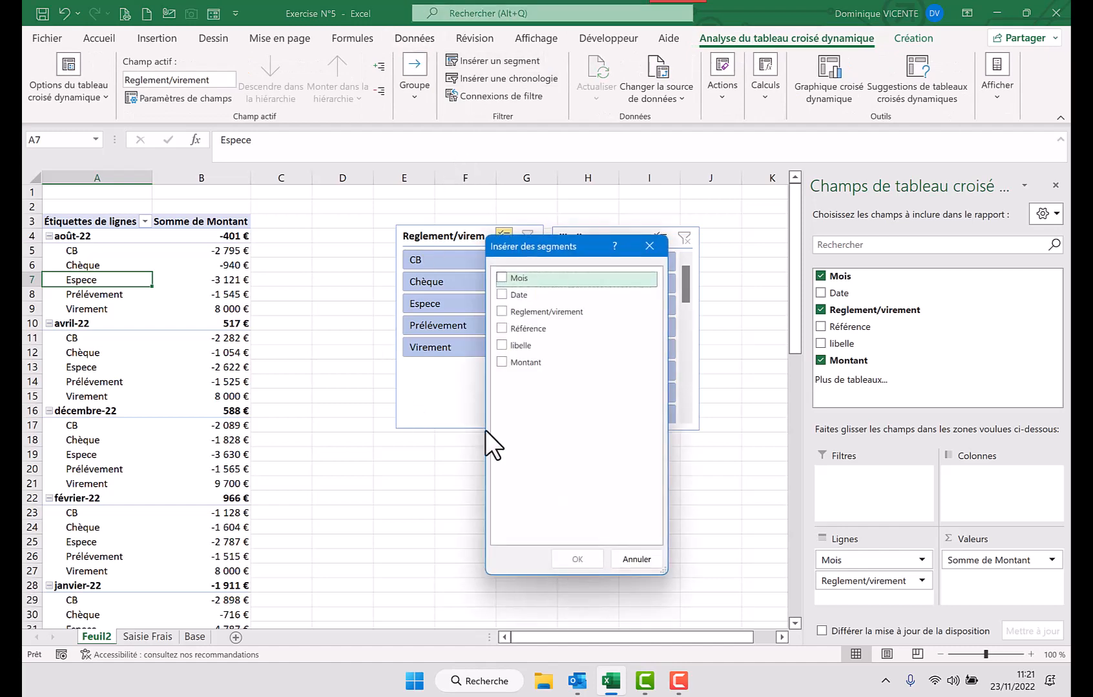
left_click(501, 278)
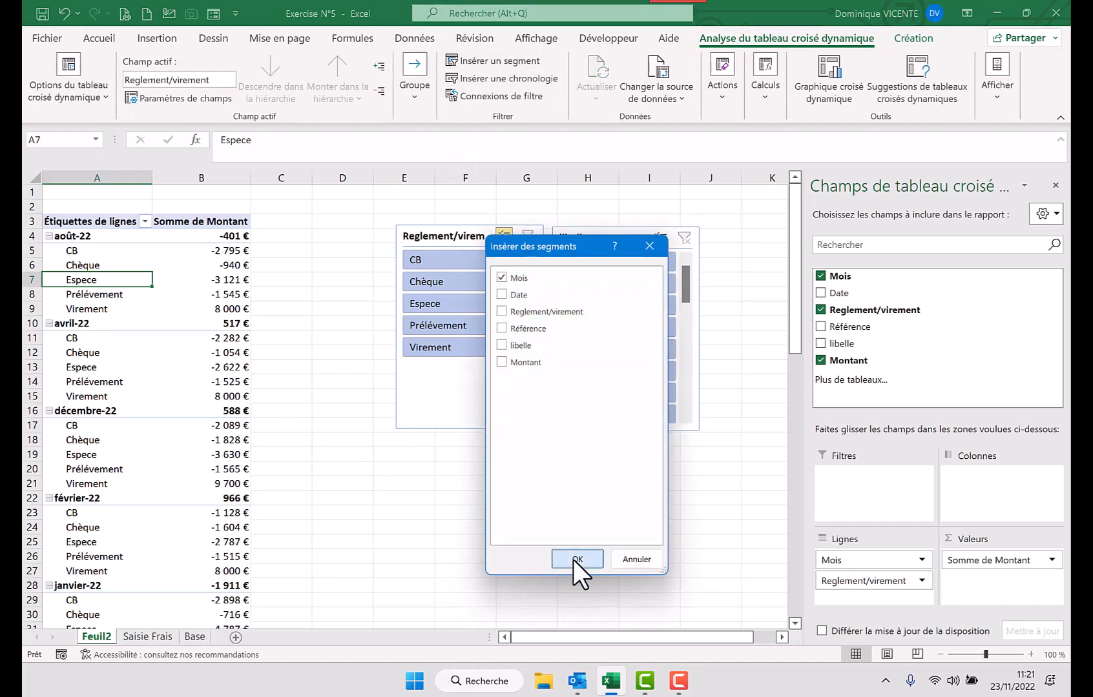
left_click(574, 559)
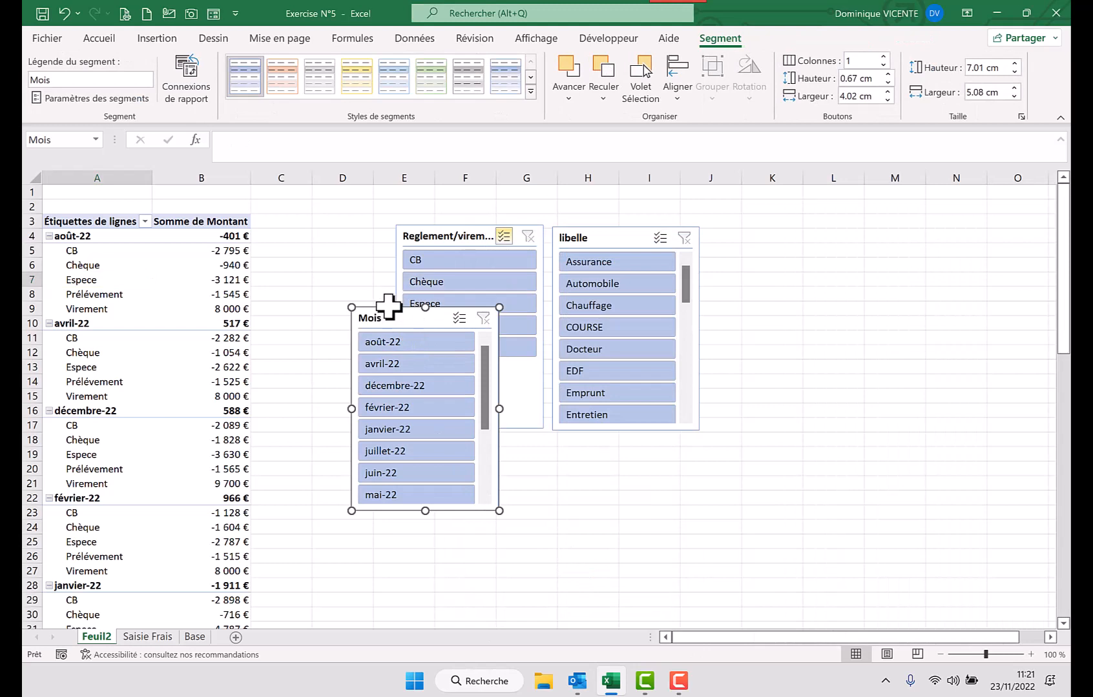
left_click_drag(367, 314, 748, 222)
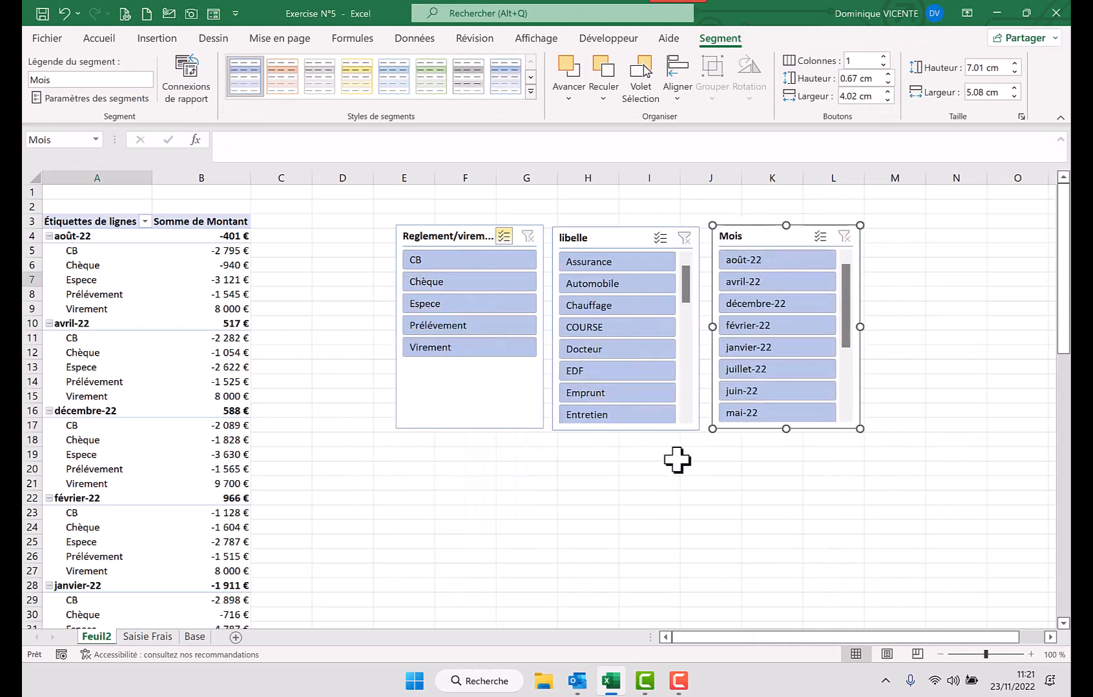
Filter the pivot table by month with the Mois slicer, trying décembre-22 and juillet-22 and settling on août-22
left_click(751, 305)
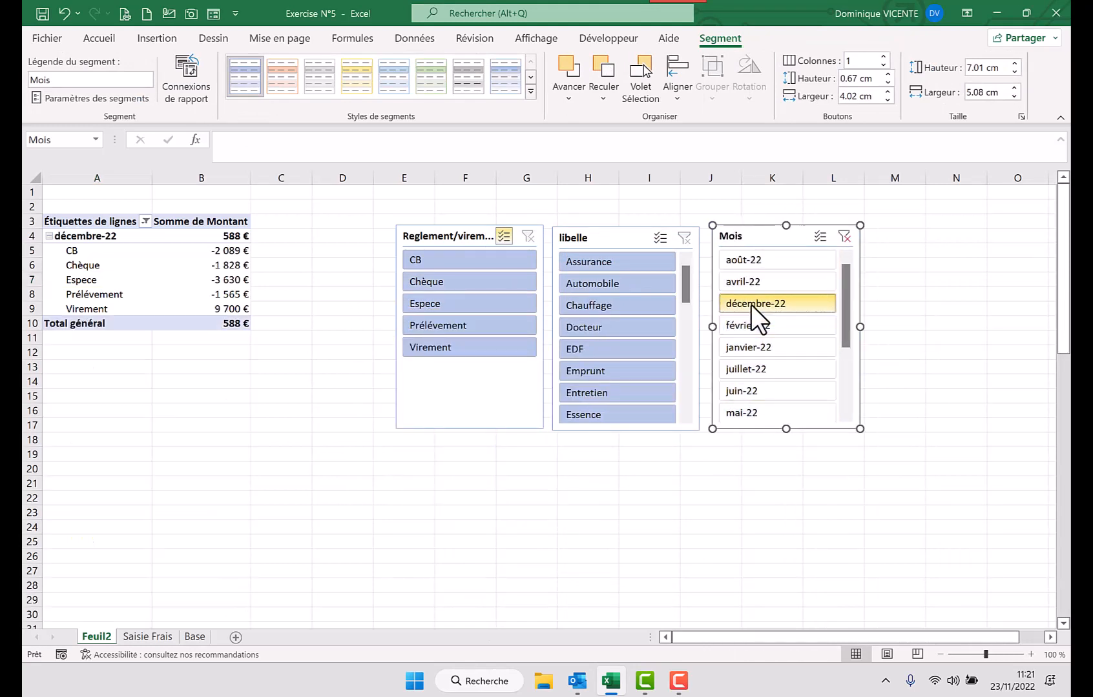
left_click(755, 363)
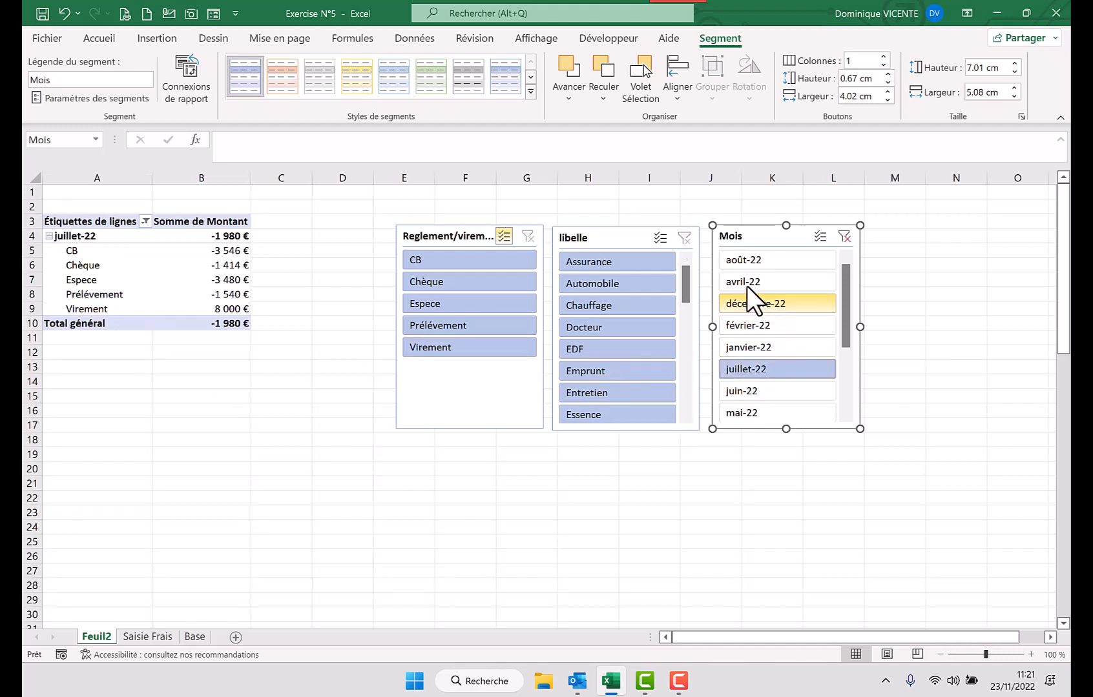
left_click(738, 265)
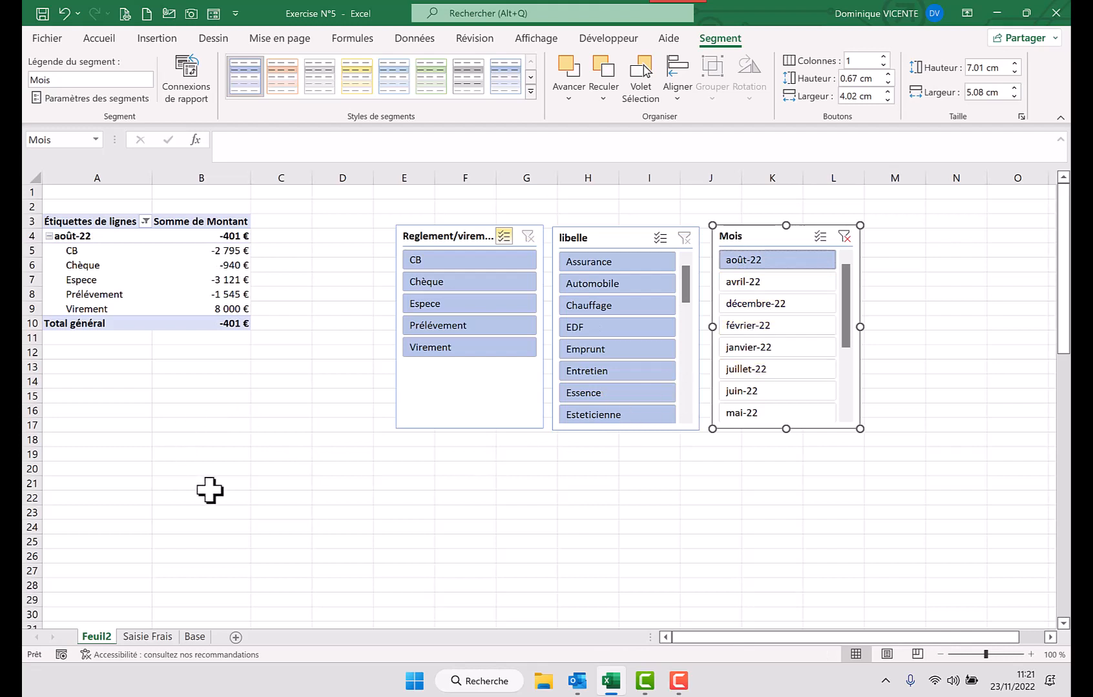
Rename the Feuil2 sheet as TCD1 and deselect the Mois slicer
double_click(97, 637)
type("T")
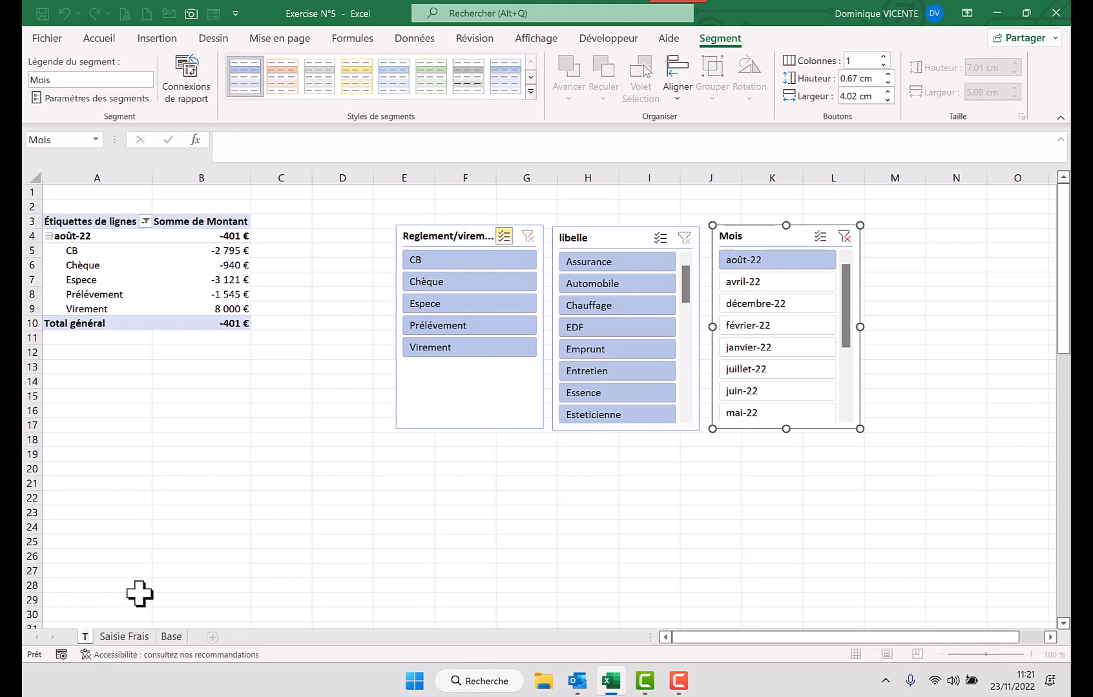
type("CD1")
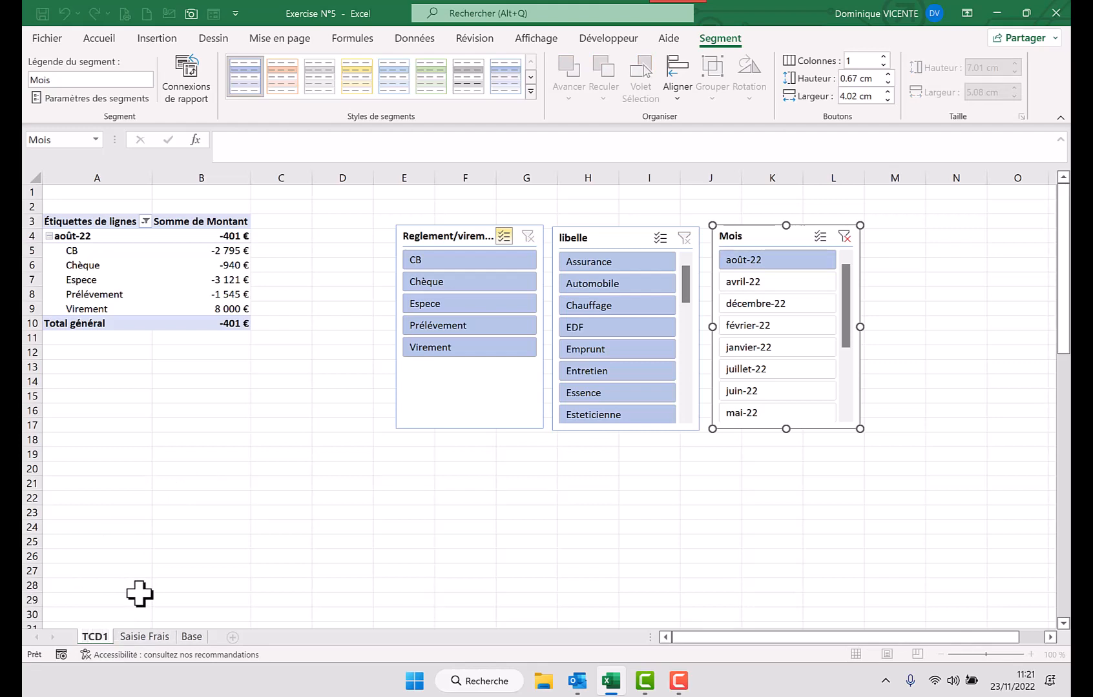
key("Return")
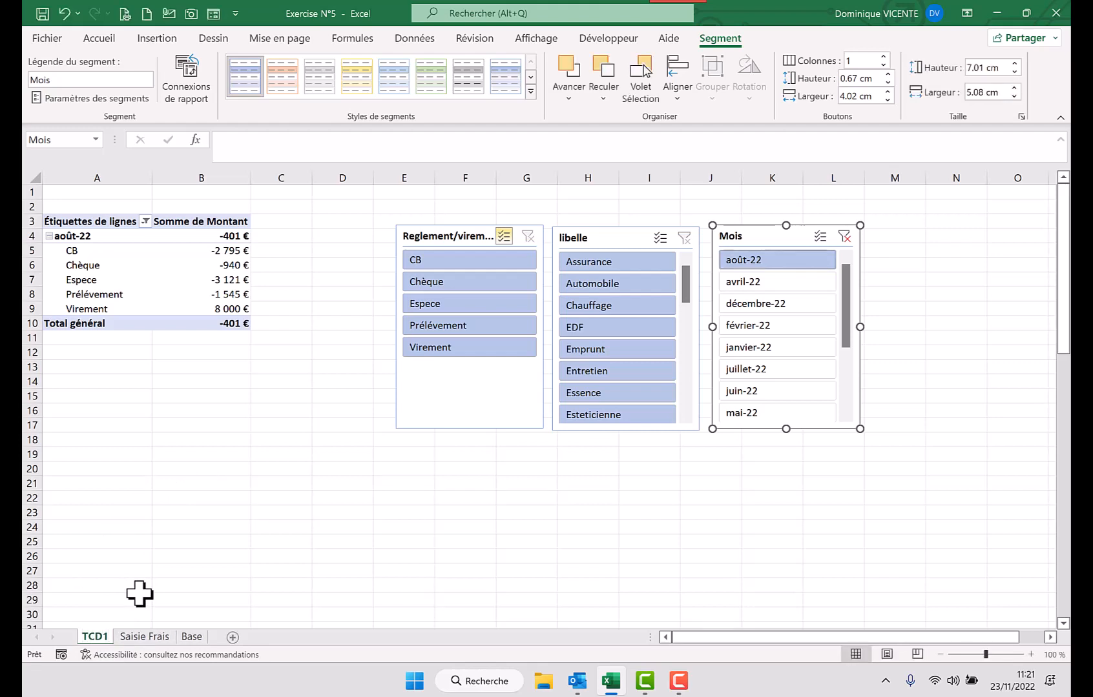
left_click(221, 573)
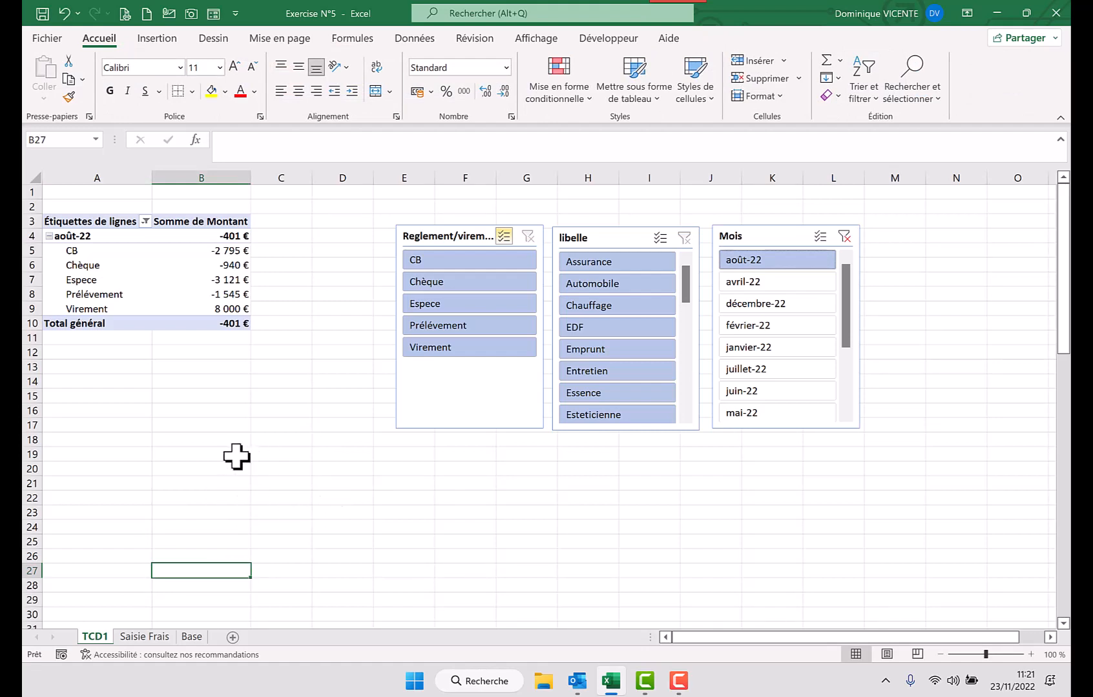
left_click(185, 407)
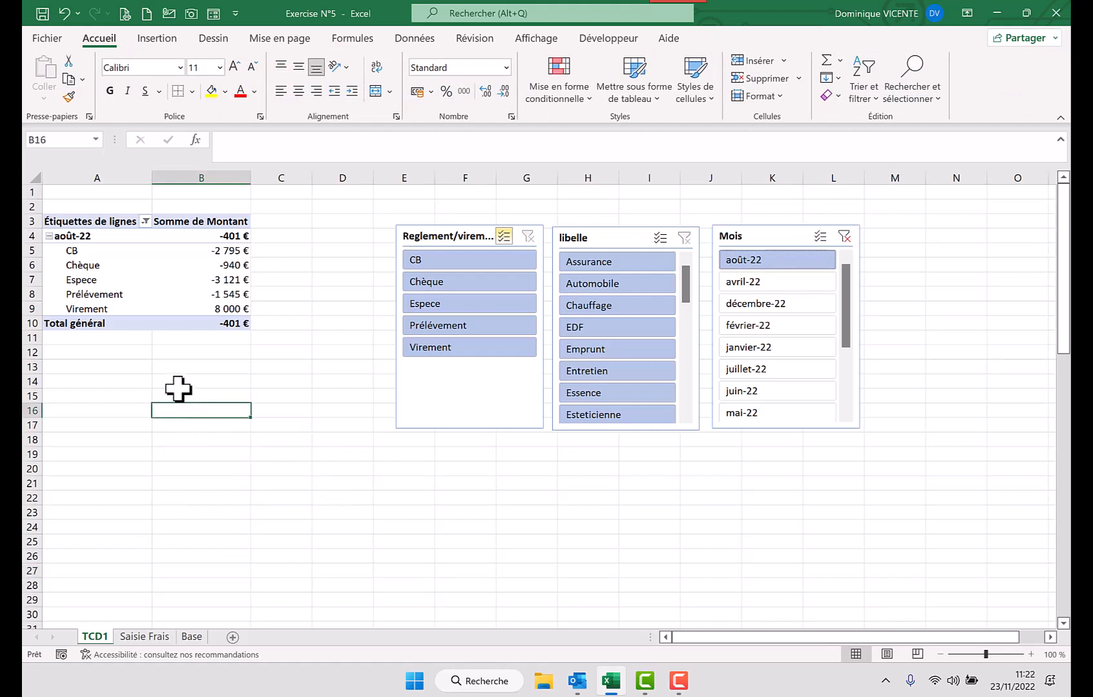